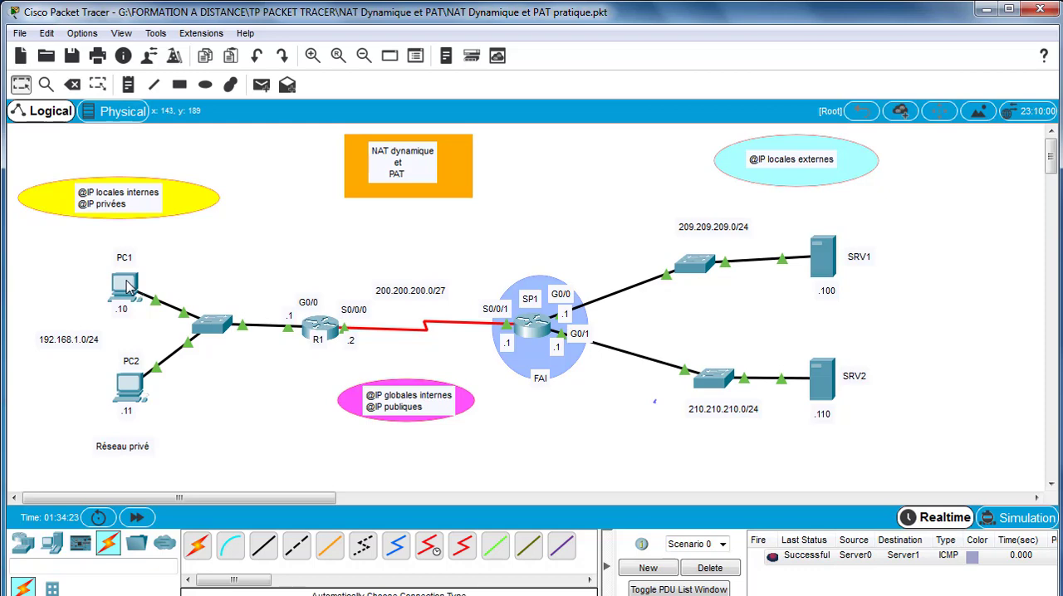
- Check the addressing of the PCs, servers and routers, and clear the existing PDU test from Scenario 0
{"action": "mouse_move", "coordinate": [127, 287]}
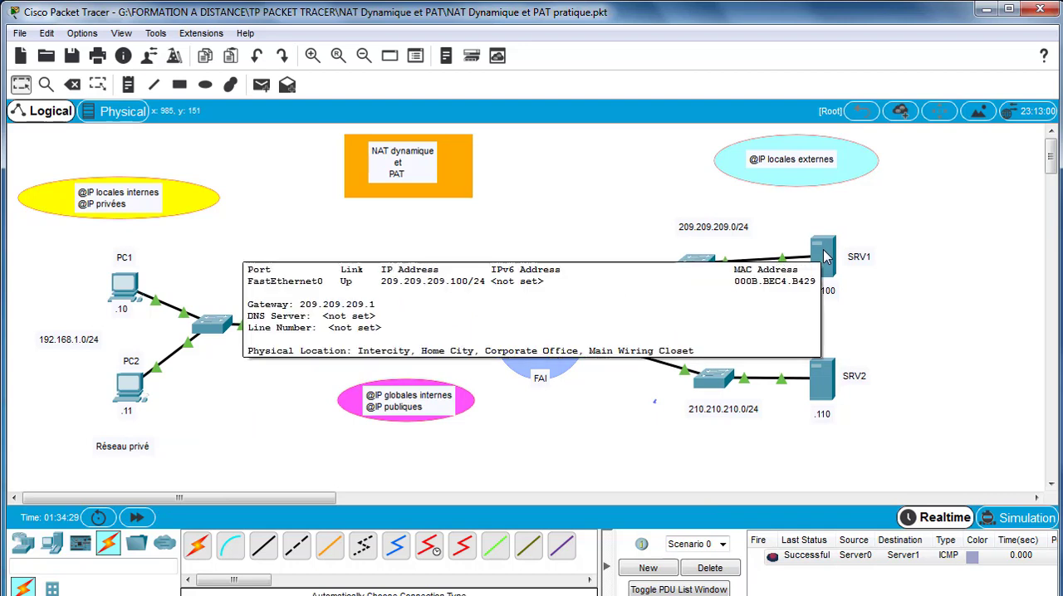
{"action": "mouse_move", "coordinate": [827, 384]}
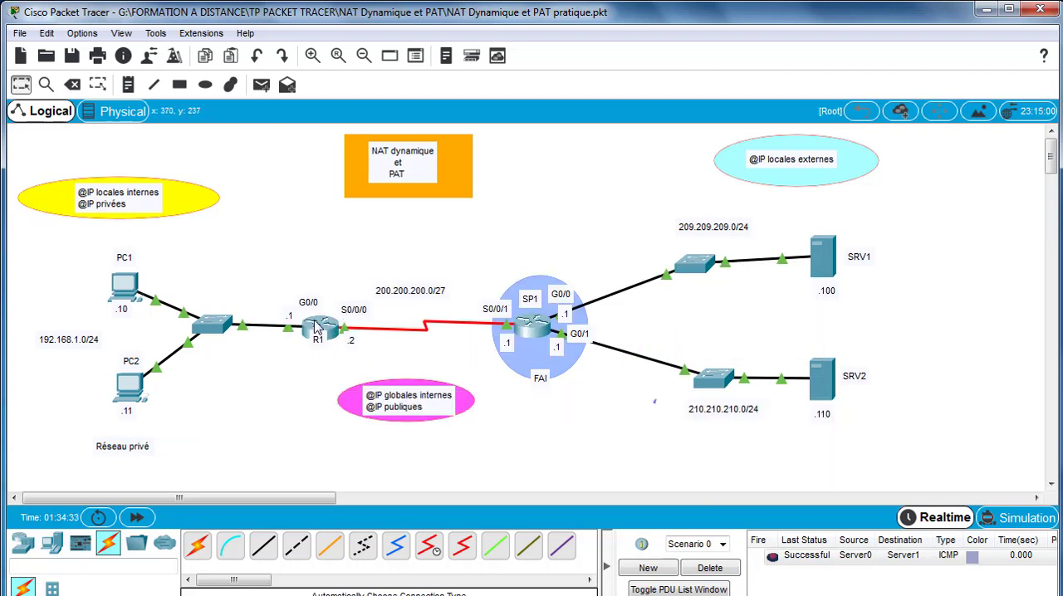
{"action": "mouse_move", "coordinate": [315, 326]}
{"action": "mouse_move", "coordinate": [535, 330]}
{"action": "left_click", "coordinate": [714, 570]}
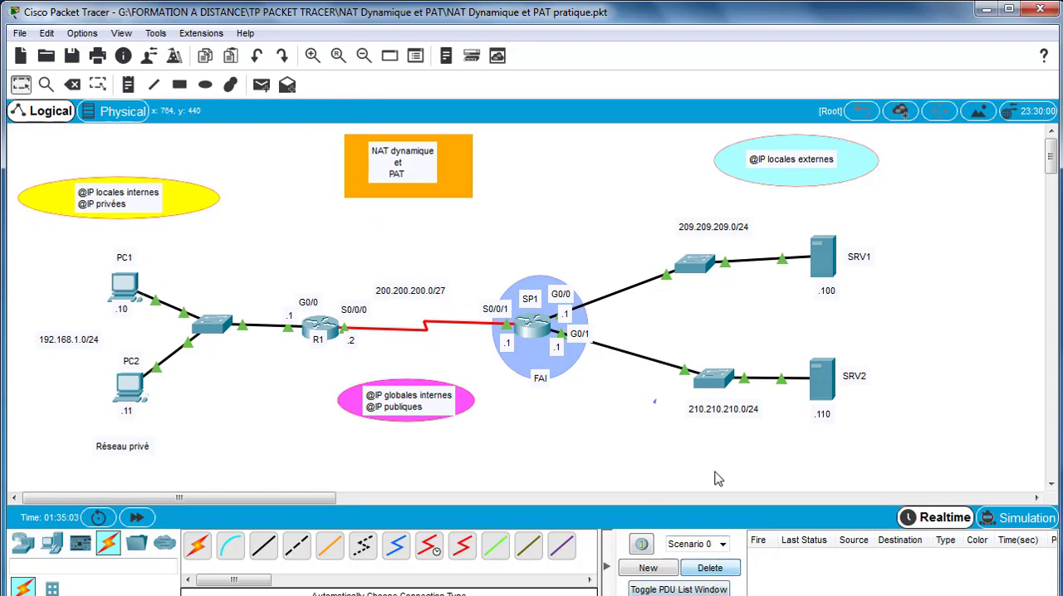
- Test connectivity from PC1 to PC2 with a simple PDU and clear the test from the scenario
{"action": "left_click", "coordinate": [263, 85]}
{"action": "left_click", "coordinate": [126, 287]}
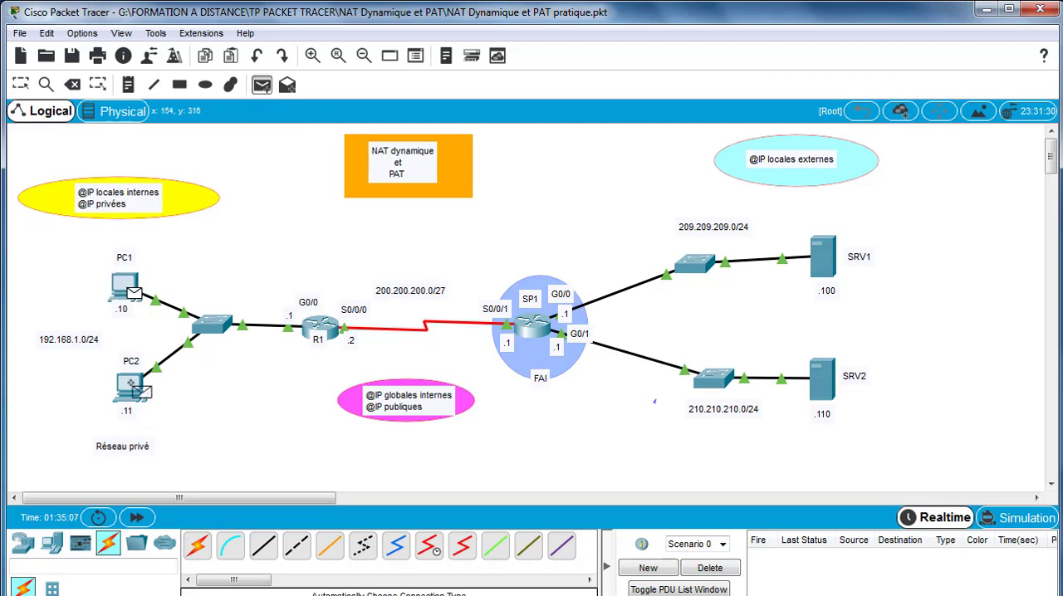
{"action": "left_click", "coordinate": [131, 385]}
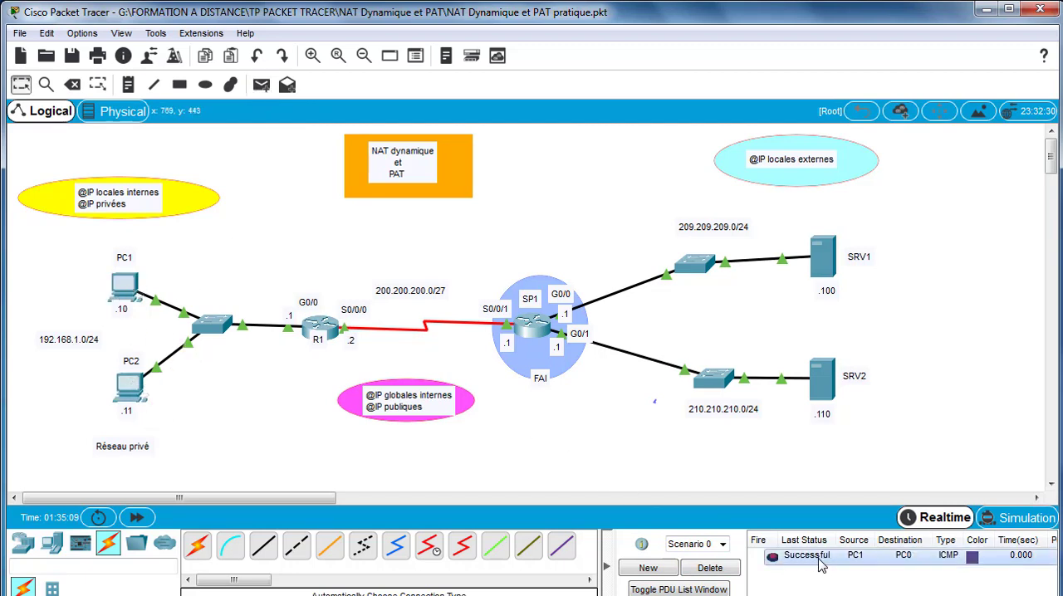
{"action": "left_click", "coordinate": [712, 568]}
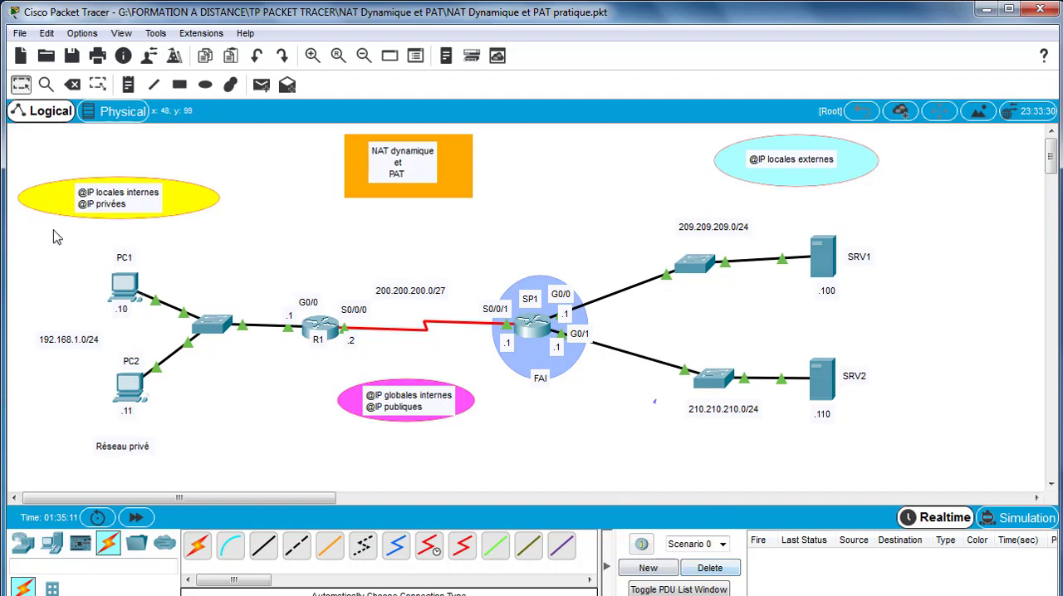
- Test connectivity from SRV1 to SRV2 with a simple PDU and clear the test from the scenario
{"action": "left_click", "coordinate": [262, 86]}
{"action": "left_click", "coordinate": [828, 256]}
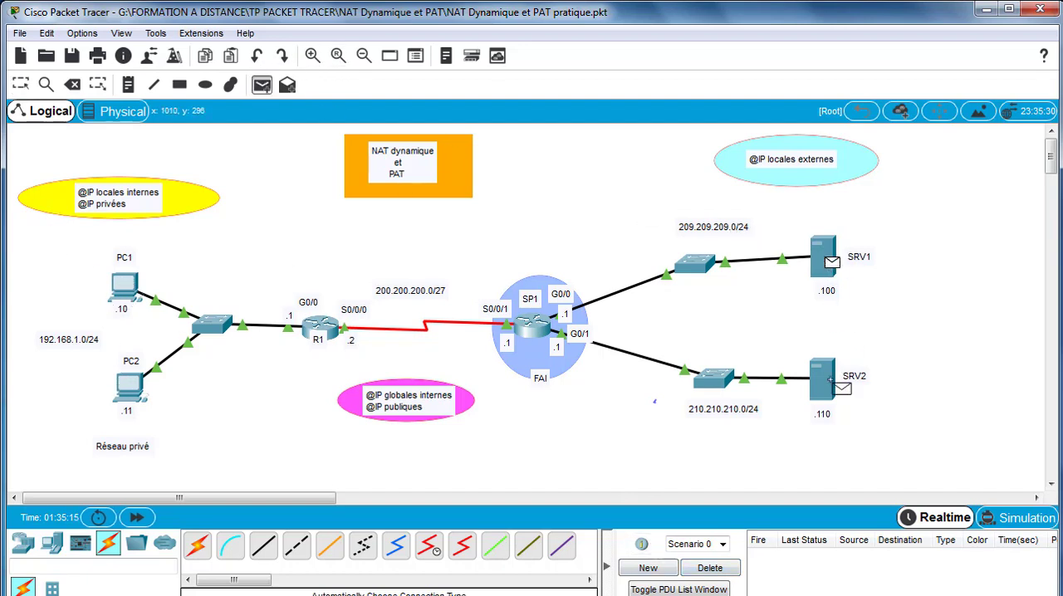
{"action": "left_click", "coordinate": [837, 368]}
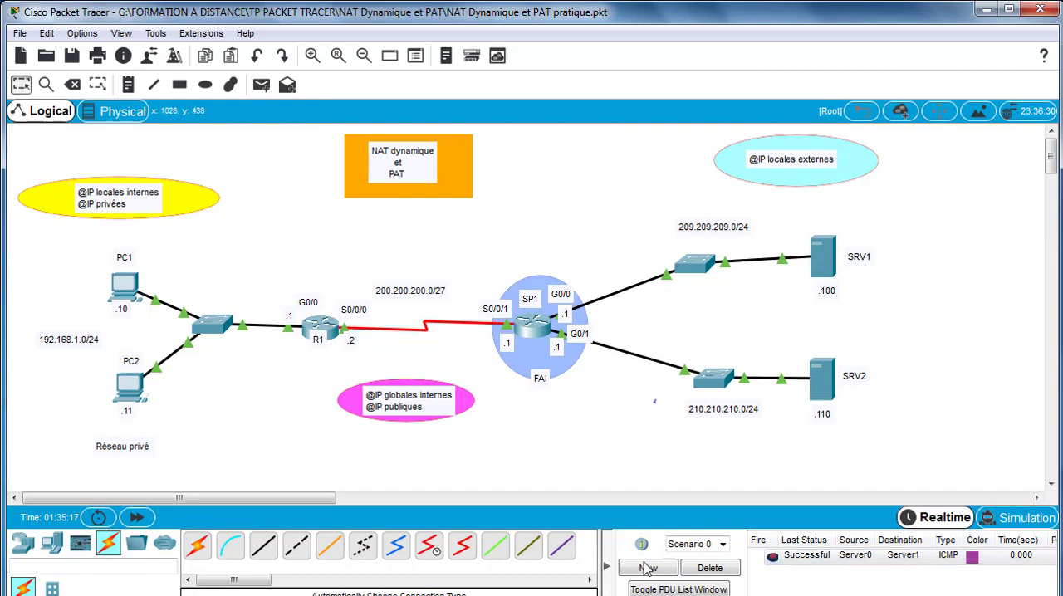
{"action": "left_click", "coordinate": [706, 568]}
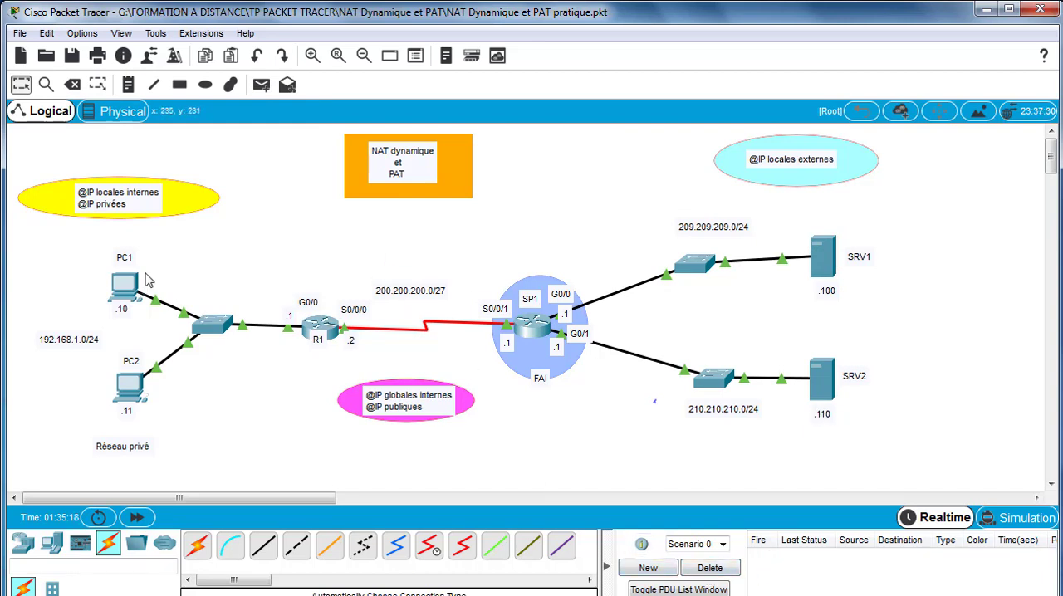
- Test connectivity from PC1 to SRV1 with a simple PDU, fire it again, and clear the test
{"action": "left_click", "coordinate": [262, 86]}
{"action": "left_click", "coordinate": [124, 285]}
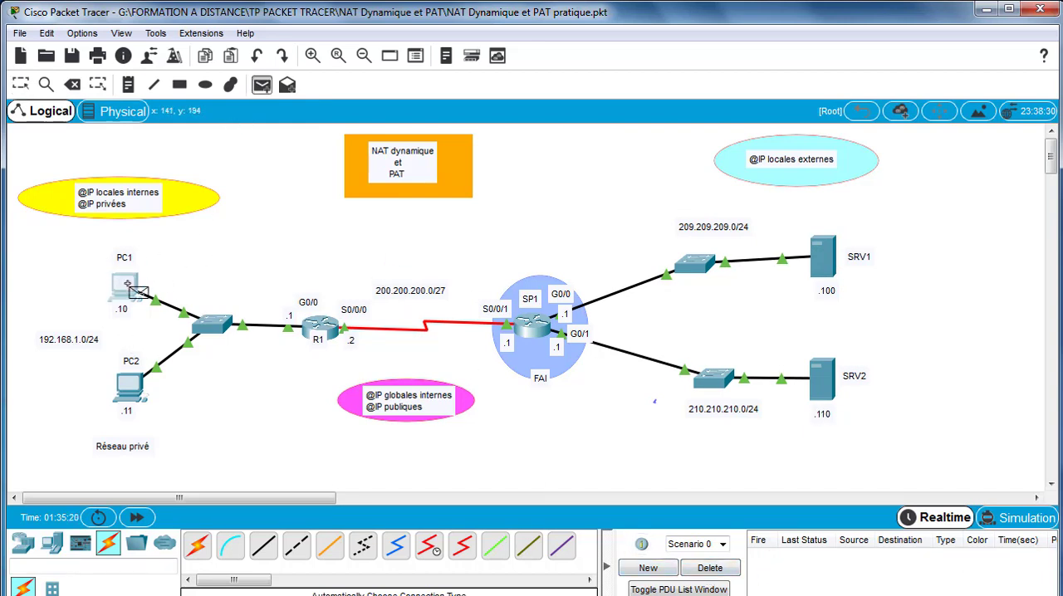
{"action": "left_click", "coordinate": [825, 266]}
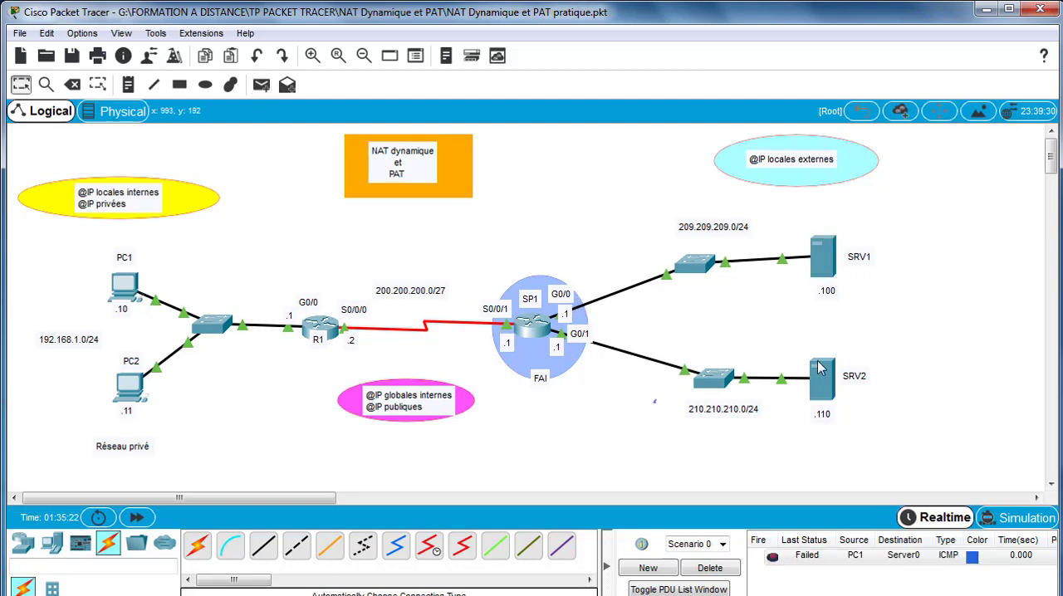
{"action": "double_click", "coordinate": [773, 558]}
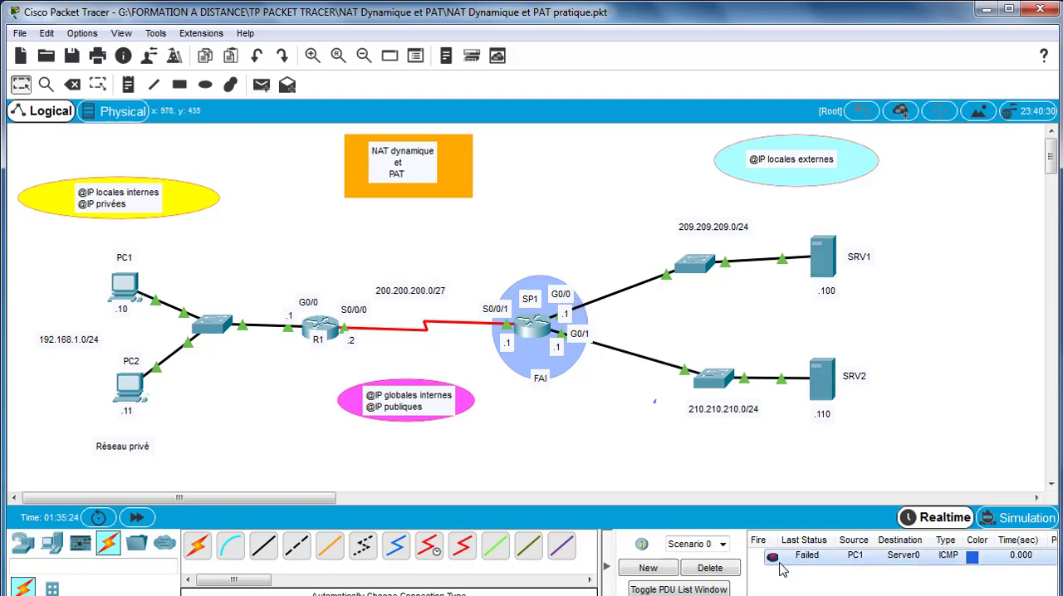
{"action": "left_click", "coordinate": [719, 573]}
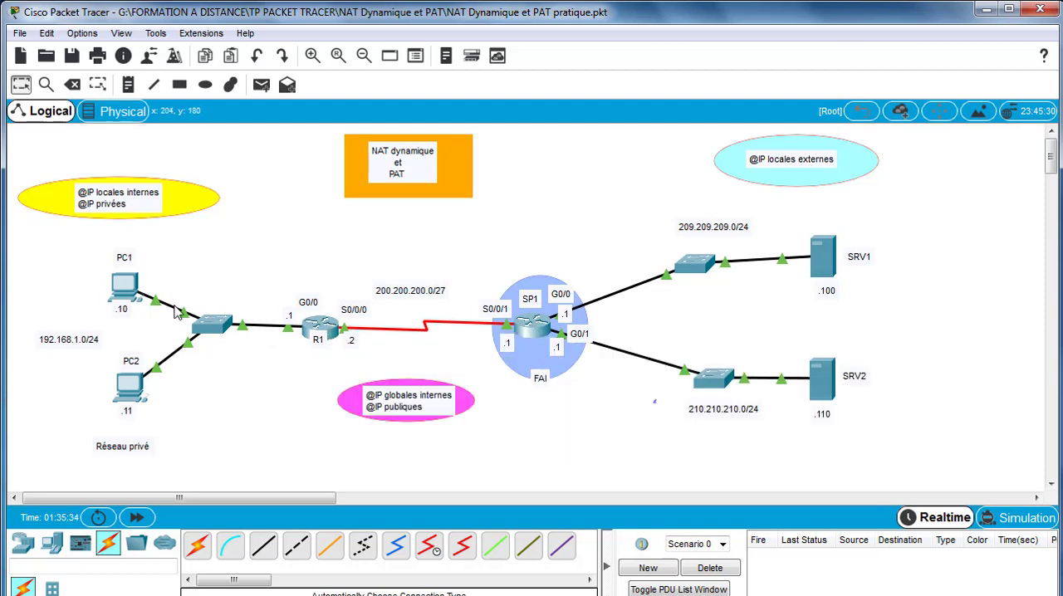
- In R1's command line, enter global configuration mode and add the default route ip route 0.0.0.0 0.0.0.0 200.200.200.1
{"action": "left_click", "coordinate": [334, 332]}
{"action": "left_click_drag", "start_coordinate": [470, 86], "coordinate": [259, 131]}
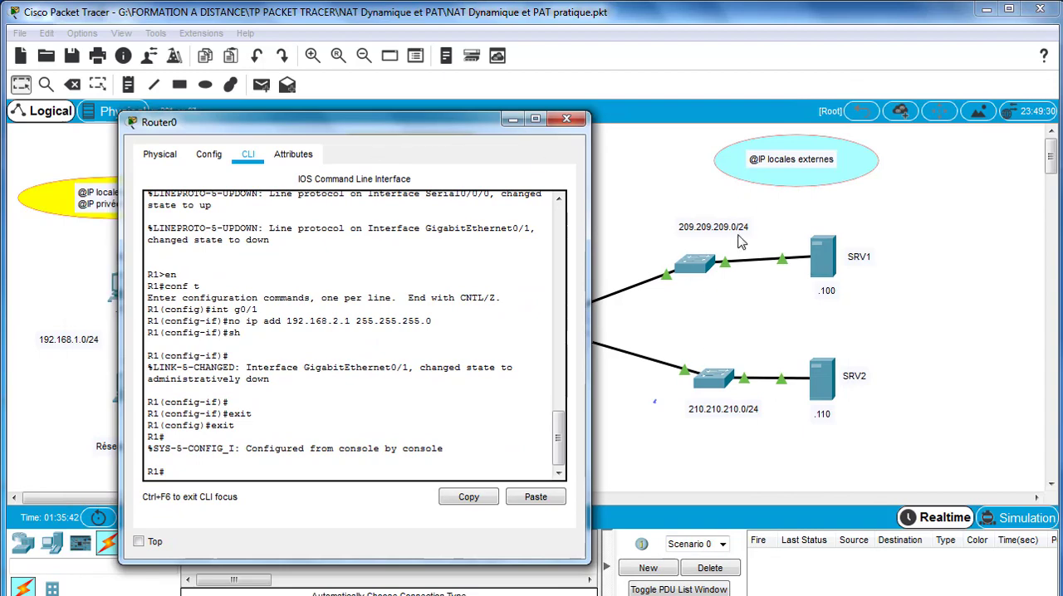
{"action": "left_click_drag", "start_coordinate": [349, 130], "coordinate": [495, 118]}
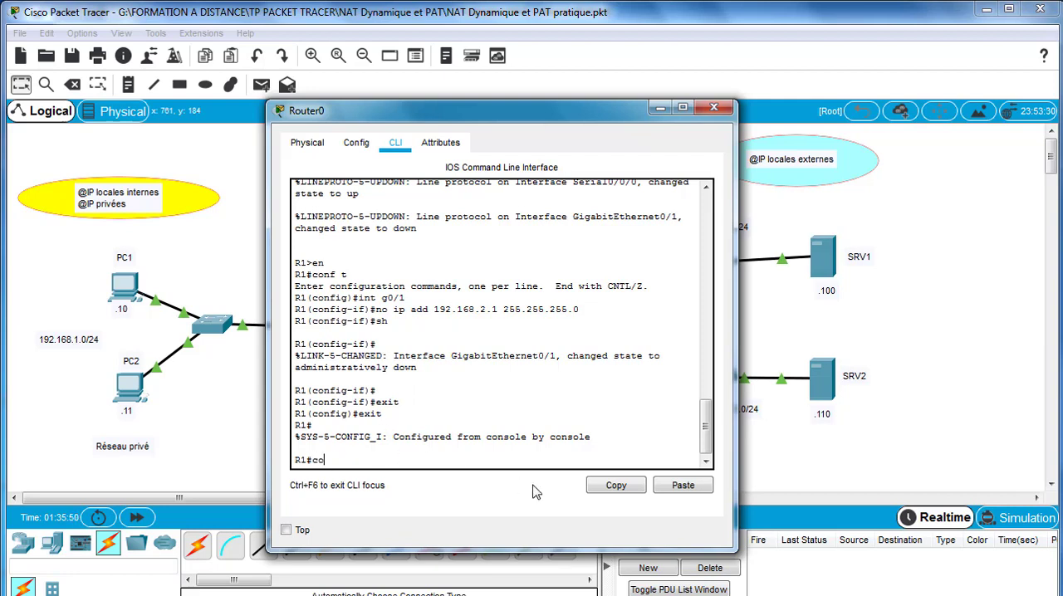
{"action": "key", "text": "Return"}
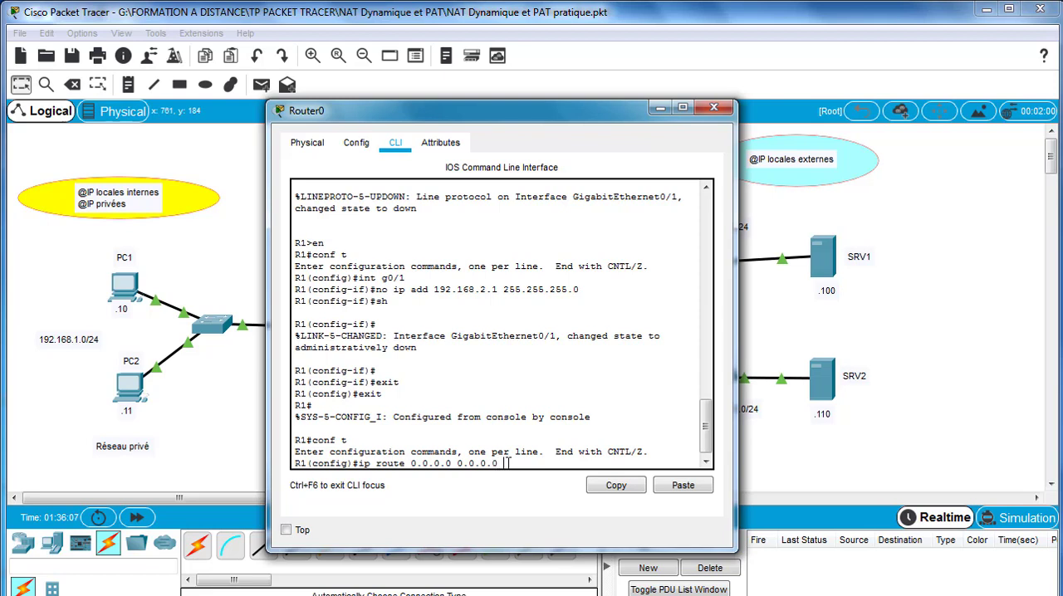
{"action": "left_click_drag", "start_coordinate": [454, 118], "coordinate": [700, 116]}
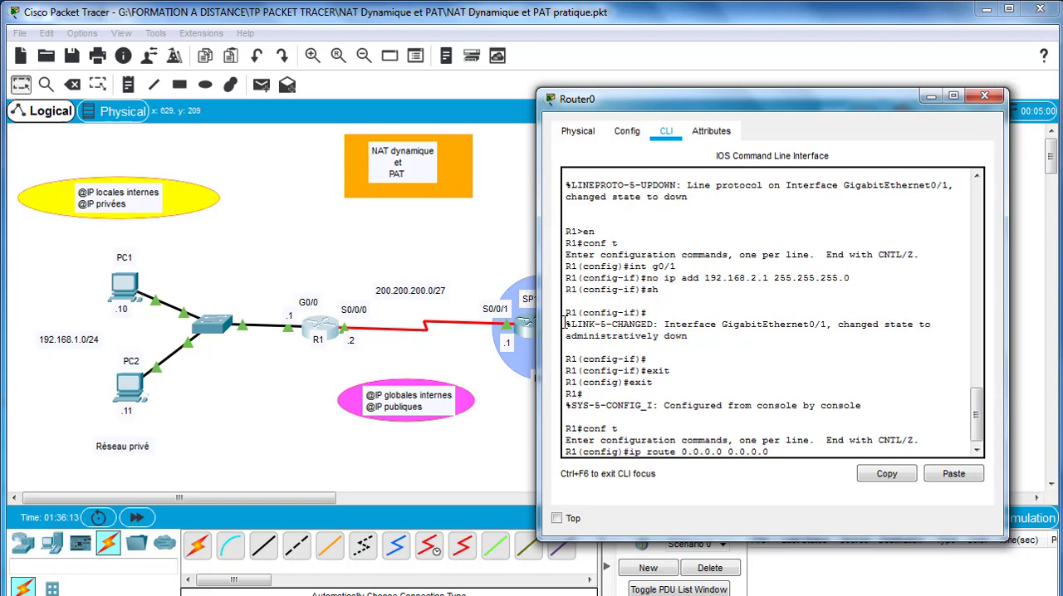
{"action": "type", "text": ".200.200.1"}
{"action": "key", "text": "Return"}
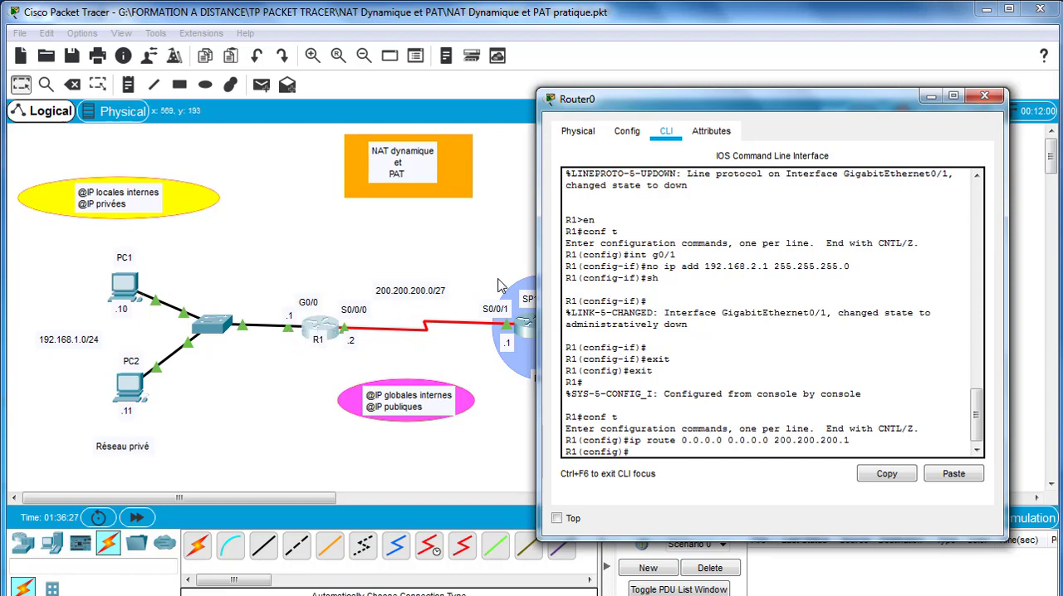
{"action": "left_click_drag", "start_coordinate": [631, 106], "coordinate": [834, 124]}
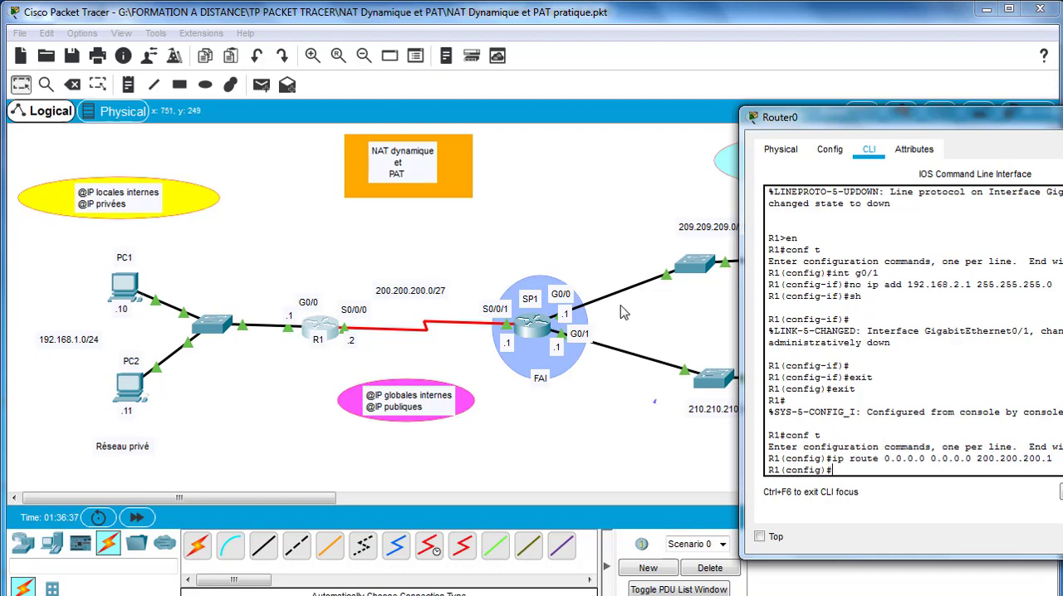
{"action": "left_click_drag", "start_coordinate": [936, 130], "coordinate": [575, 122]}
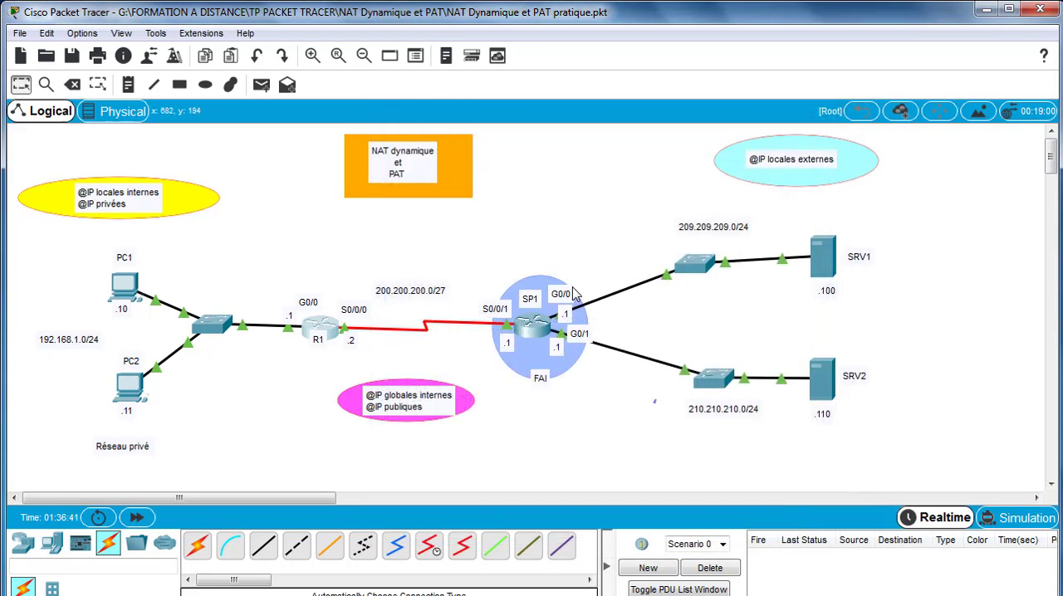
- In SP1's command line, enter global configuration mode and add the static route ip route 192.168.1.0 255.255.255.0 200.200.200.2
{"action": "left_click", "coordinate": [533, 336]}
{"action": "left_click", "coordinate": [534, 336]}
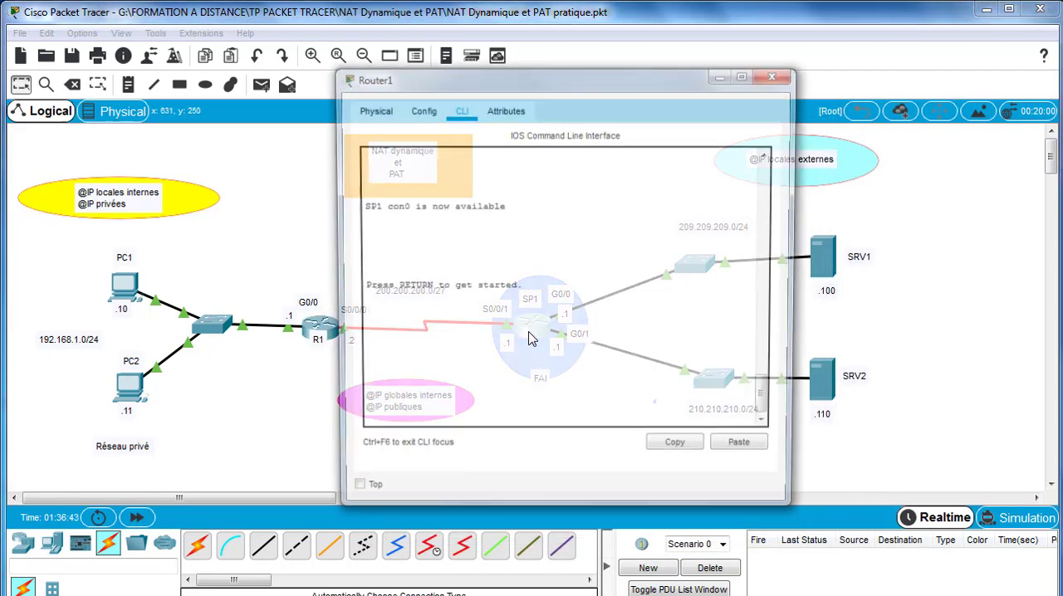
{"action": "key", "text": "Return"}
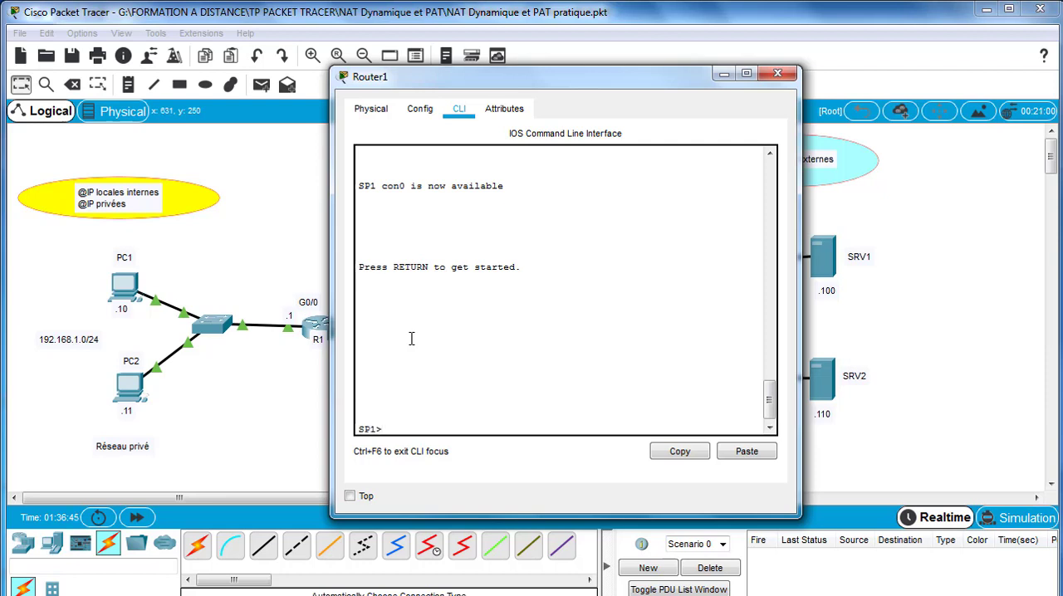
{"action": "type", "text": "en"}
{"action": "key", "text": "Return"}
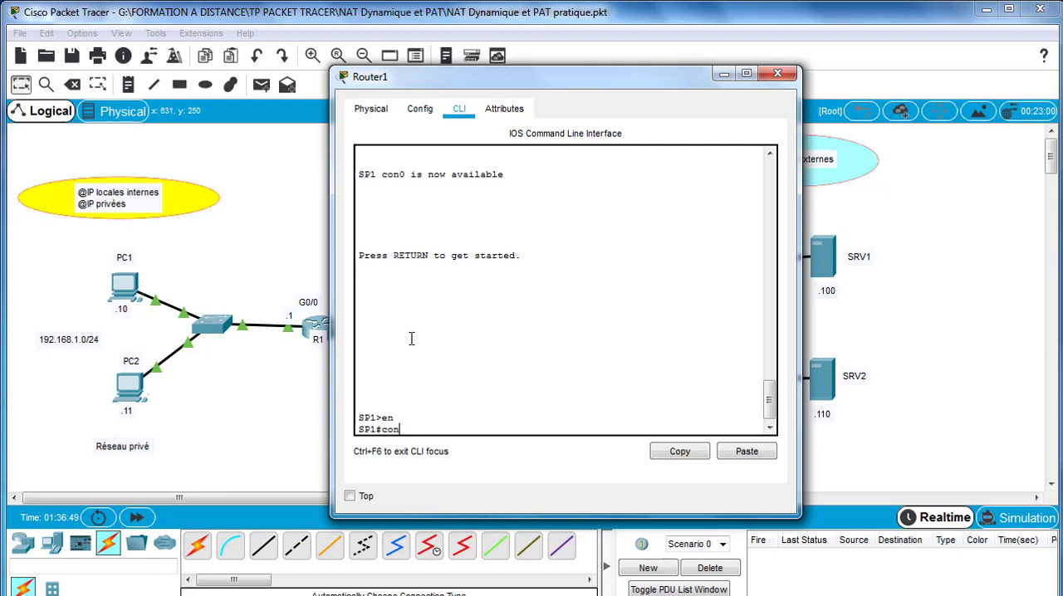
{"action": "type", "text": "conf t"}
{"action": "key", "text": "Return"}
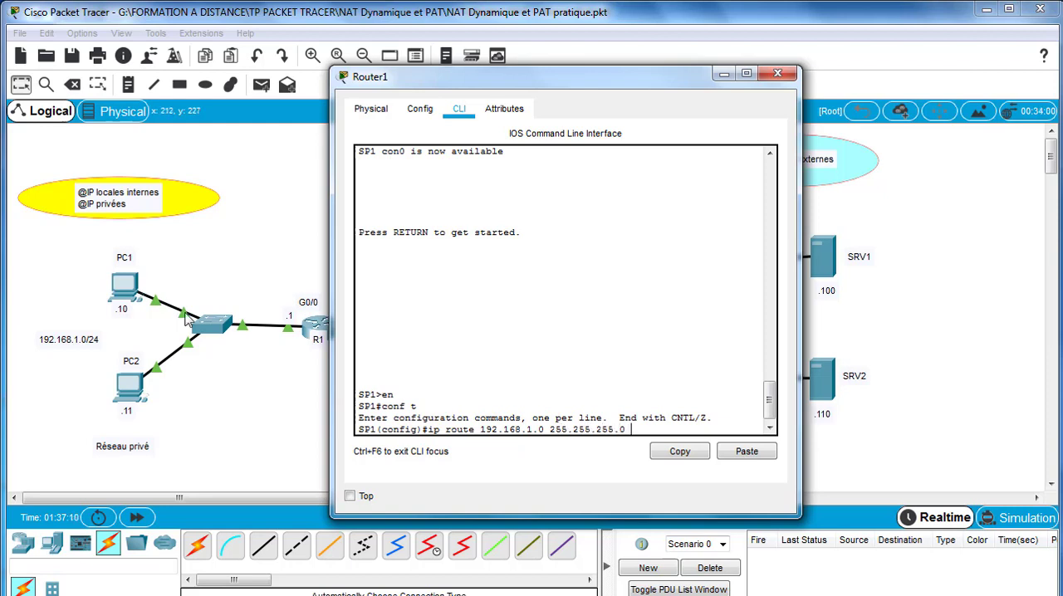
{"action": "left_click_drag", "start_coordinate": [493, 83], "coordinate": [583, 79]}
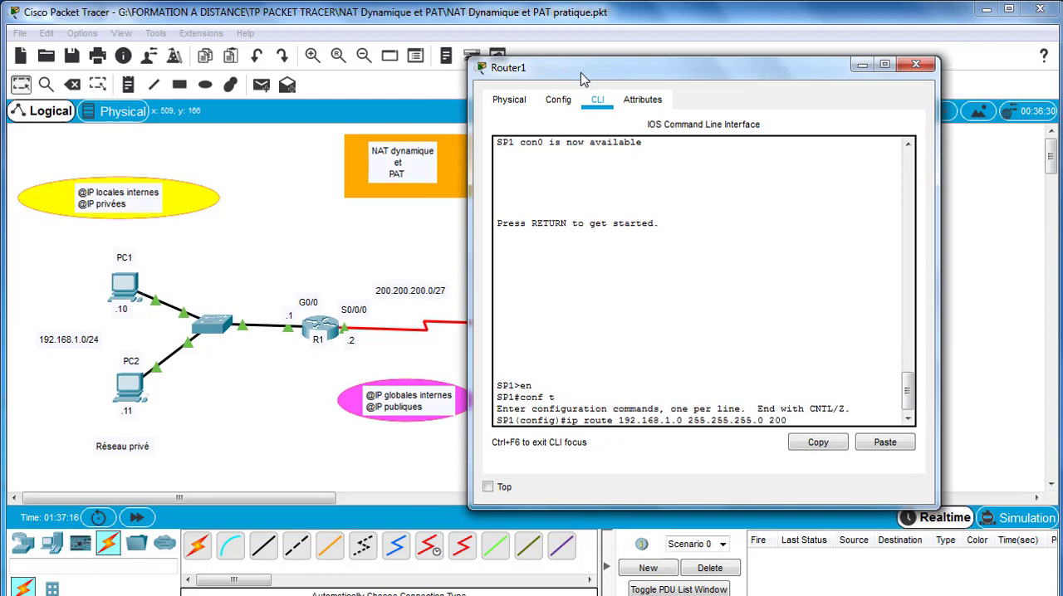
{"action": "type", "text": "00.200."}
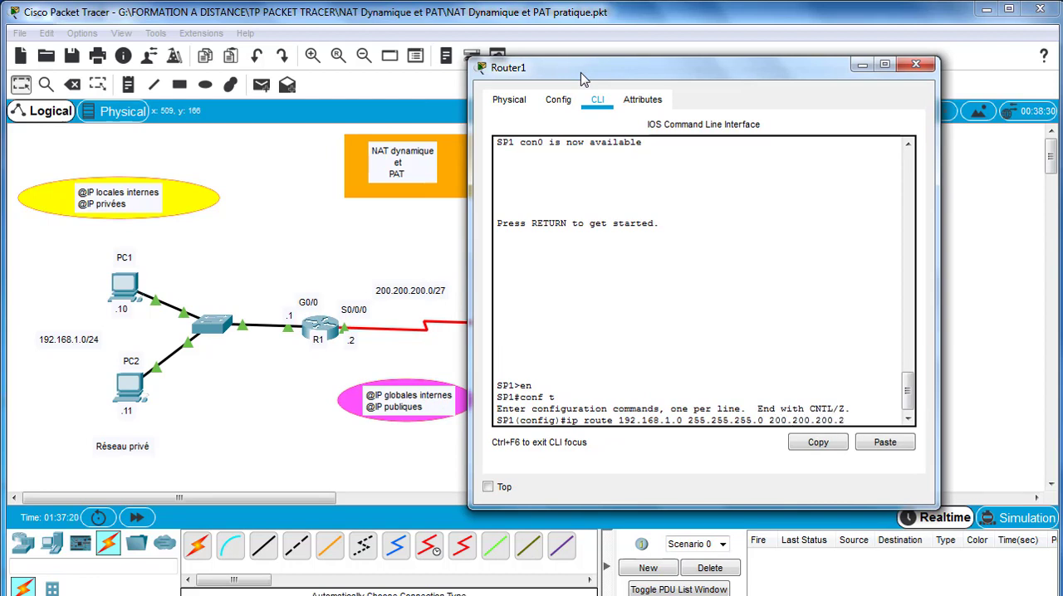
{"action": "type", "text": "2"}
{"action": "key", "text": "Return"}
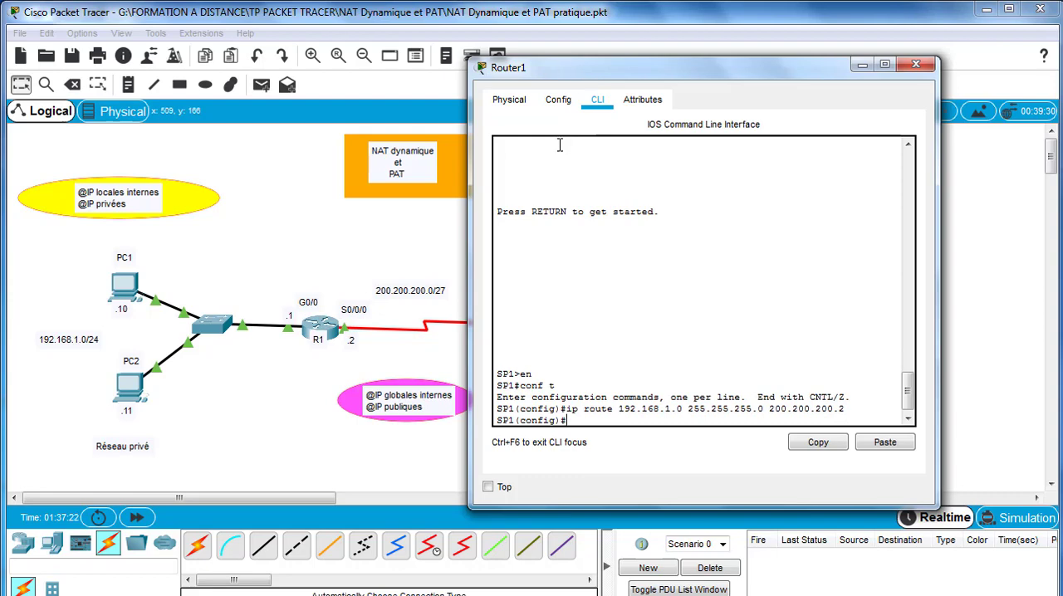
{"action": "left_click", "coordinate": [925, 66]}
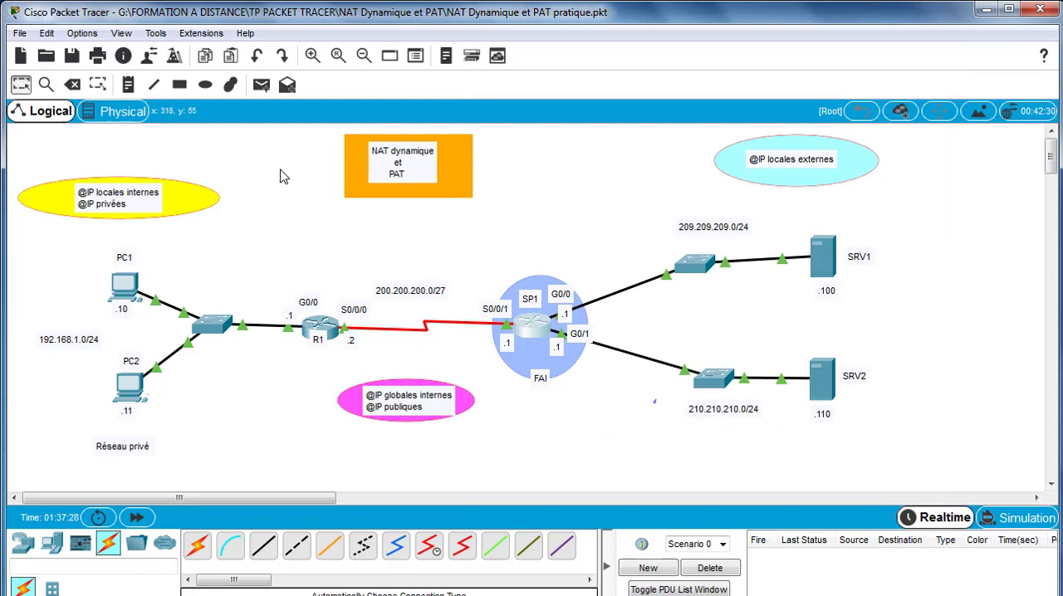
- Retest connectivity from PC1 to SRV1 with a simple PDU
{"action": "left_click", "coordinate": [261, 86]}
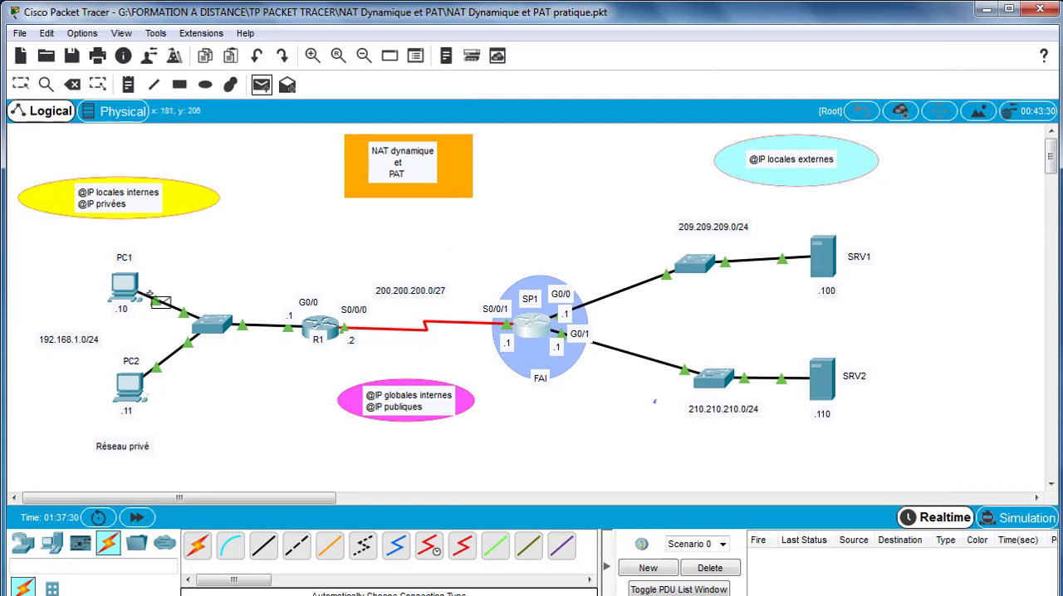
{"action": "left_click", "coordinate": [129, 288]}
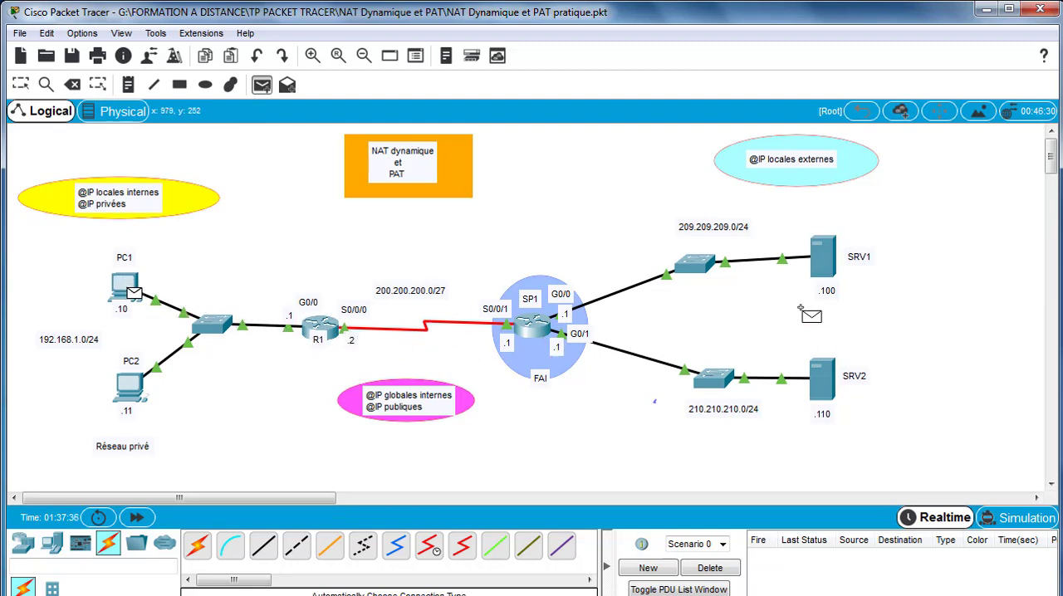
{"action": "left_click", "coordinate": [824, 256]}
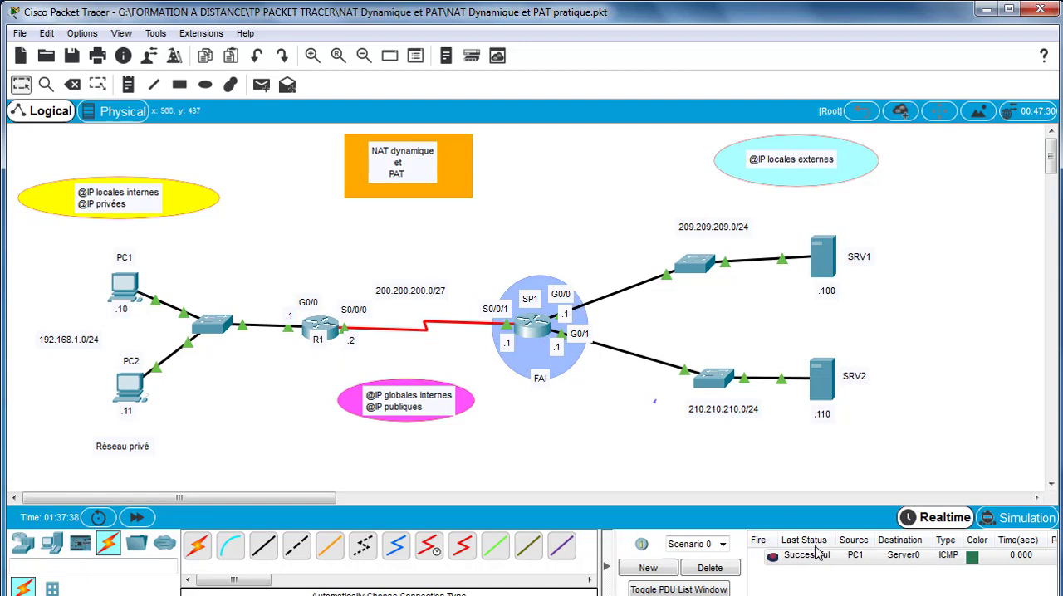
- Test connectivity from PC2 to SRV1 with a simple PDU and clear all tests from the scenario
{"action": "left_click", "coordinate": [261, 83]}
{"action": "left_click", "coordinate": [130, 385]}
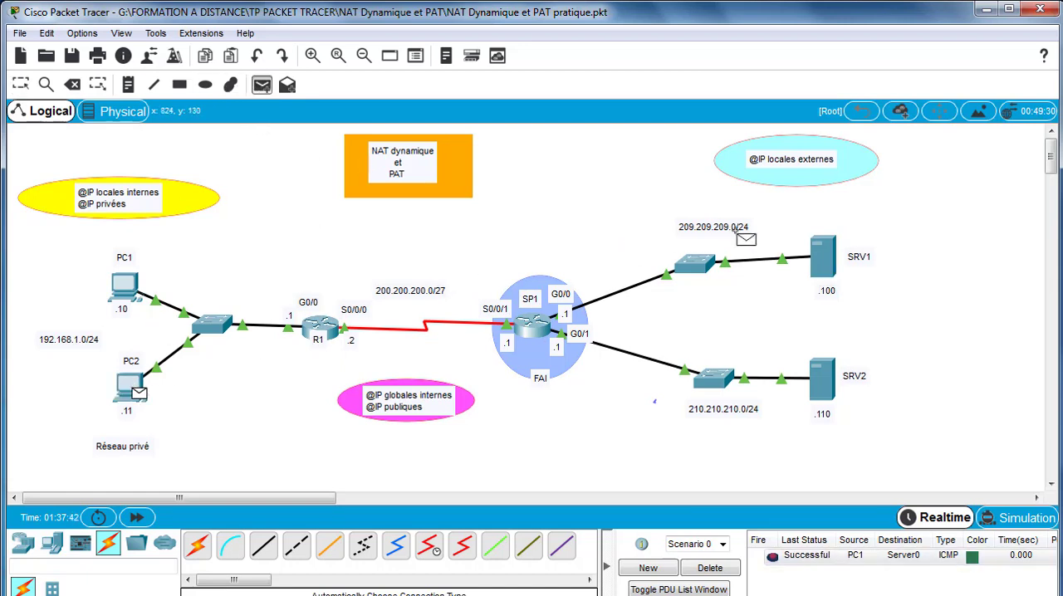
{"action": "left_click", "coordinate": [824, 263]}
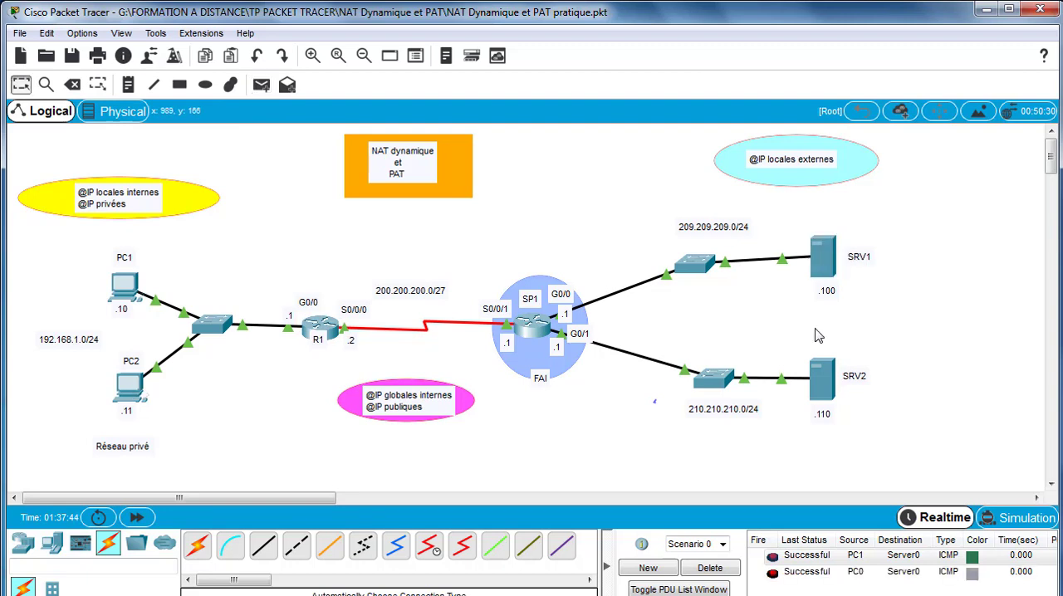
{"action": "left_click", "coordinate": [711, 568]}
- Test connectivity from PC2 to SRV2 with a simple PDU and clear the test from the scenario
{"action": "left_click", "coordinate": [260, 84]}
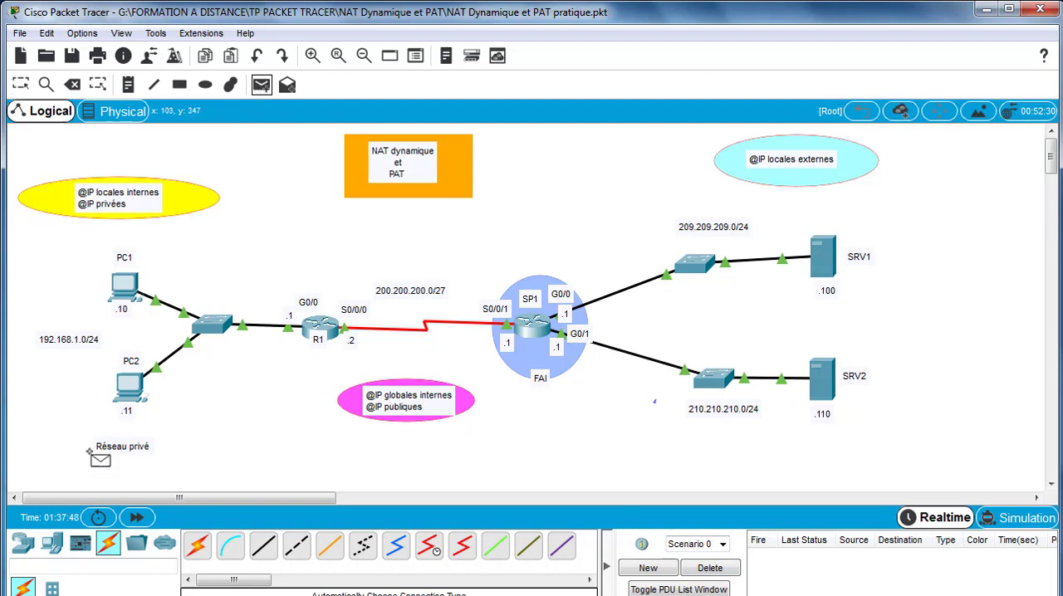
{"action": "left_click", "coordinate": [131, 389]}
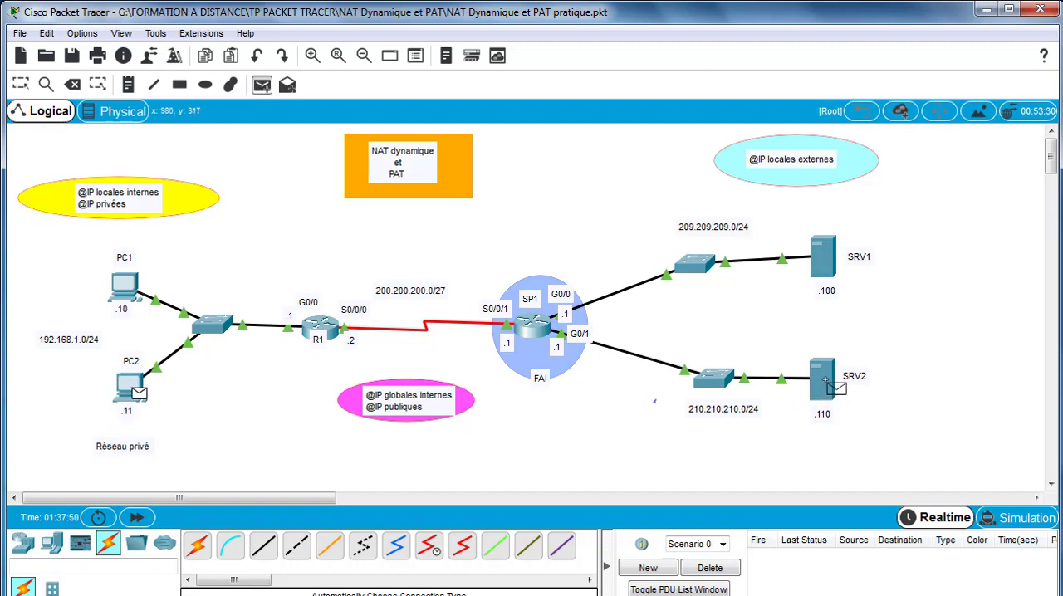
{"action": "left_click", "coordinate": [823, 380]}
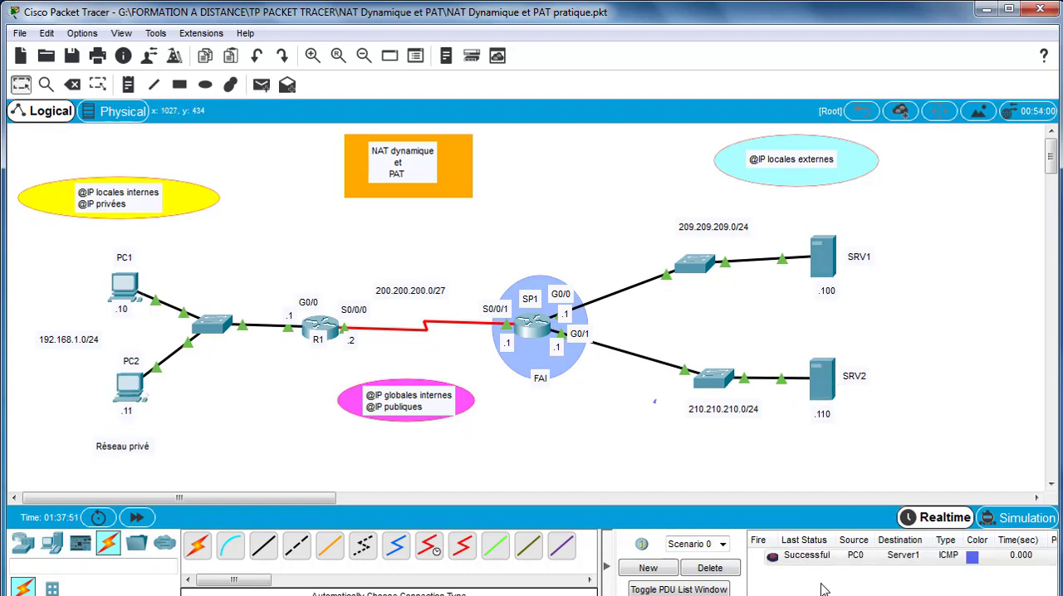
{"action": "left_click", "coordinate": [711, 569]}
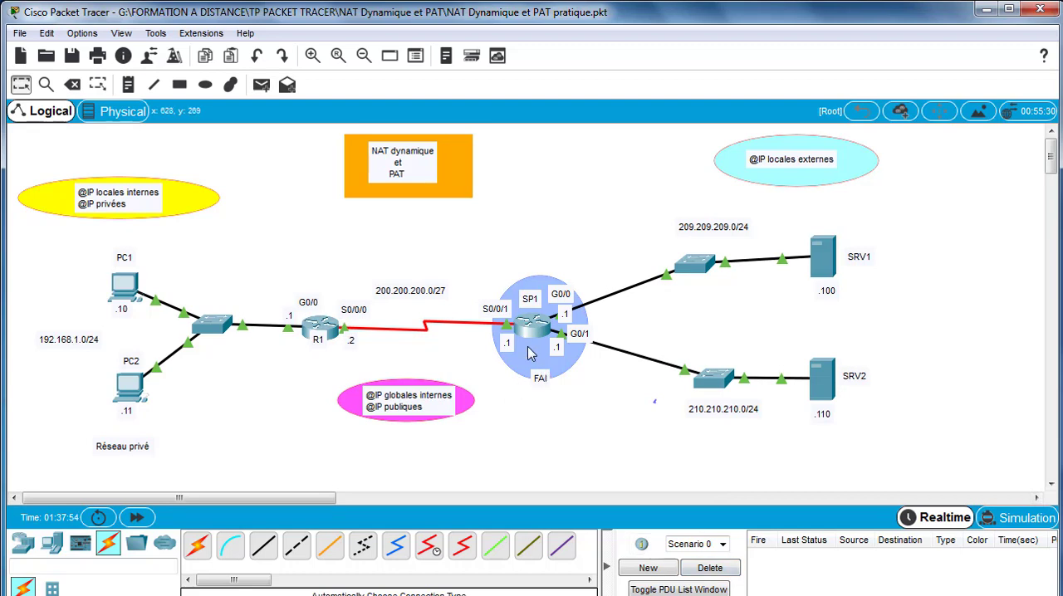
- In SP1's command line, add the standard access list rule access-list 1 deny host 192.168.1.10
{"action": "mouse_move", "coordinate": [531, 353]}
{"action": "left_click", "coordinate": [529, 329]}
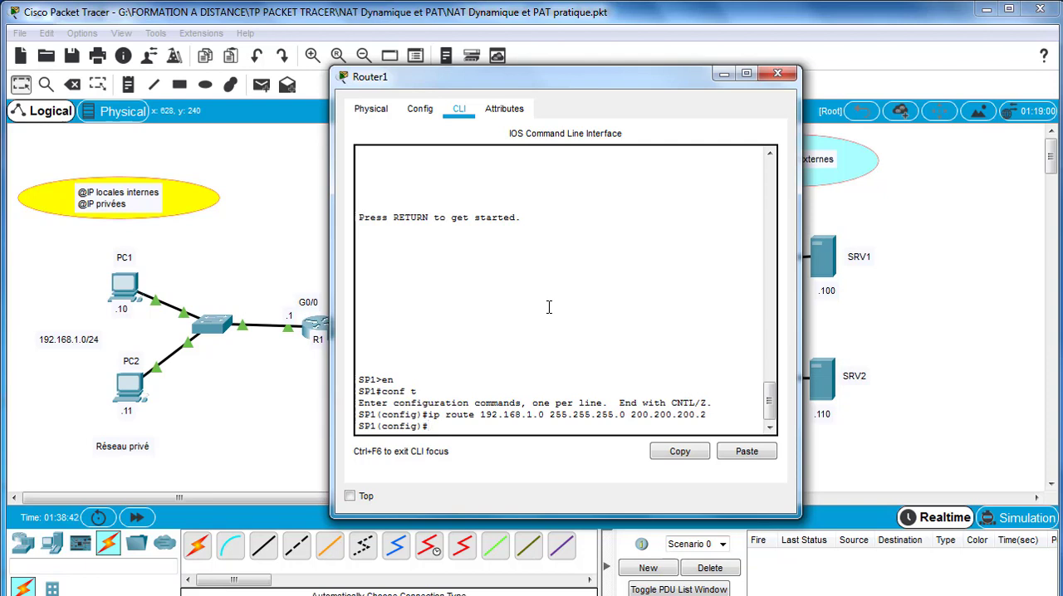
{"action": "type", "text": "acce"}
{"action": "key", "text": "Tab"}
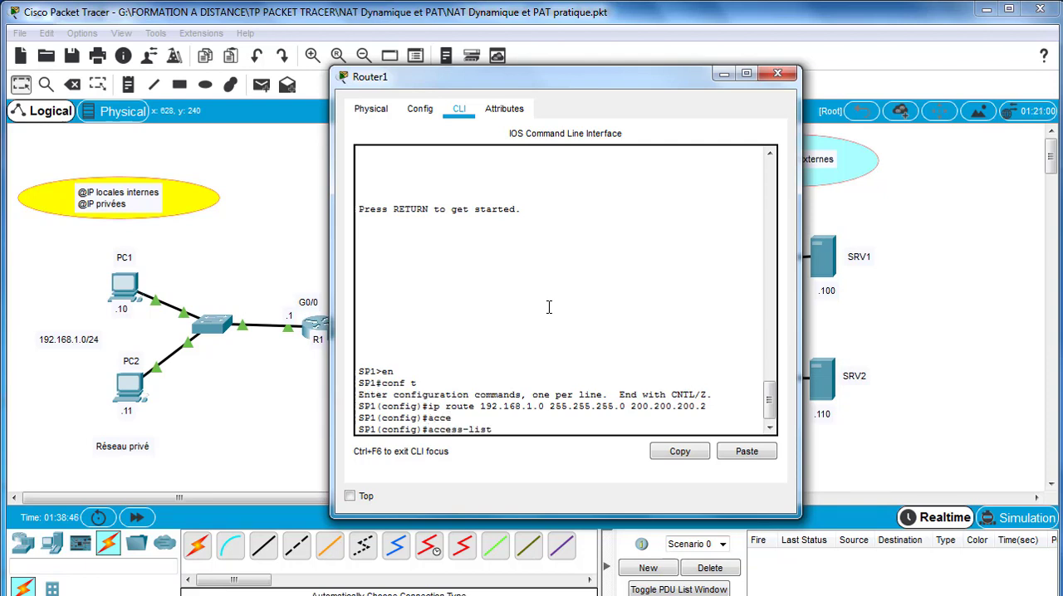
{"action": "type", "text": "1"}
{"action": "type", "text": " permi"}
{"action": "key", "text": "BackSpace"}
{"action": "key", "text": "BackSpace"}
{"action": "key", "text": "BackSpace"}
{"action": "key", "text": "BackSpace"}
{"action": "type", "text": "den"}
{"action": "left_click_drag", "start_coordinate": [499, 79], "coordinate": [752, 147]}
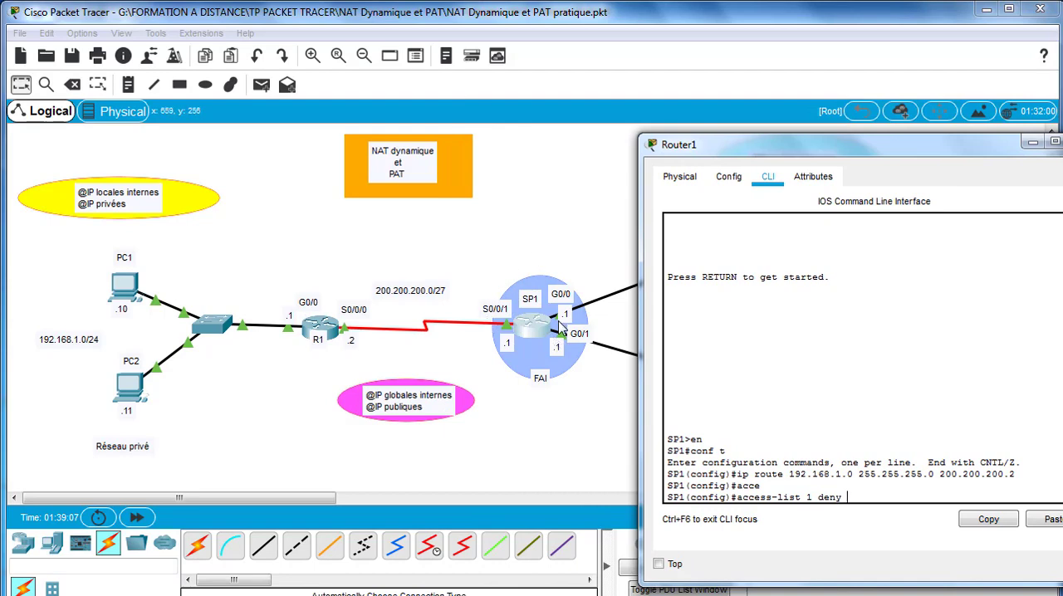
{"action": "left_click_drag", "start_coordinate": [869, 151], "coordinate": [598, 103]}
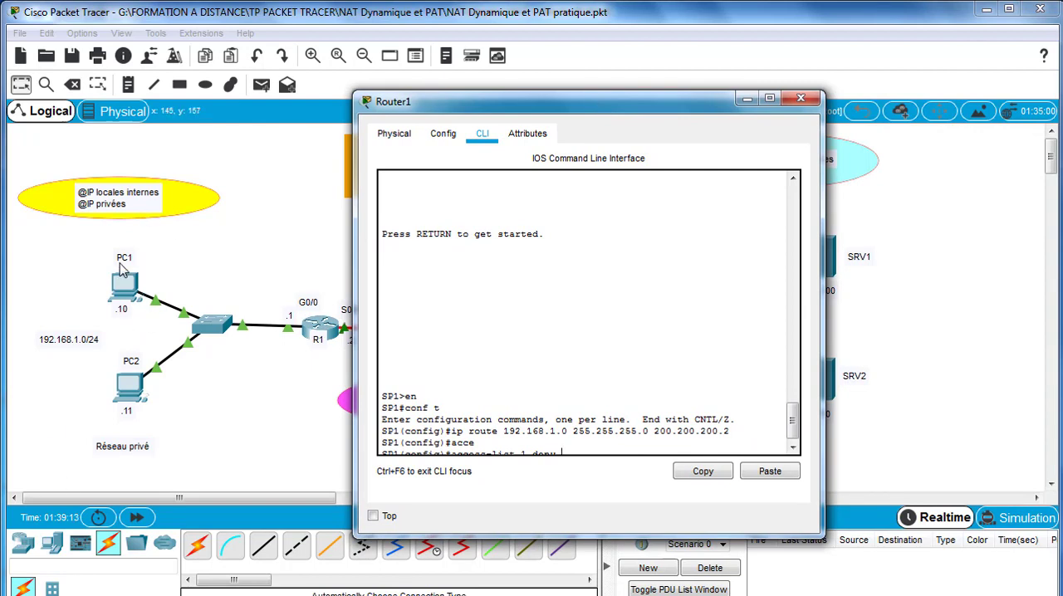
{"action": "scroll", "coordinate": [544, 382], "scroll_direction": "down", "scroll_amount": 1}
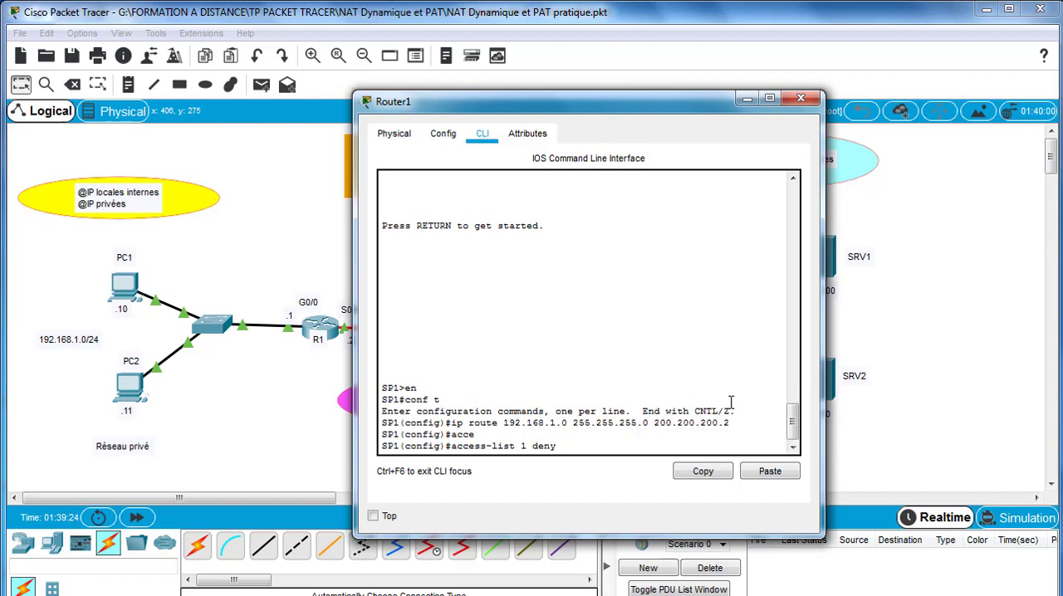
{"action": "type", "text": "host 192.168.1.10"}
{"action": "key", "text": "Return"}
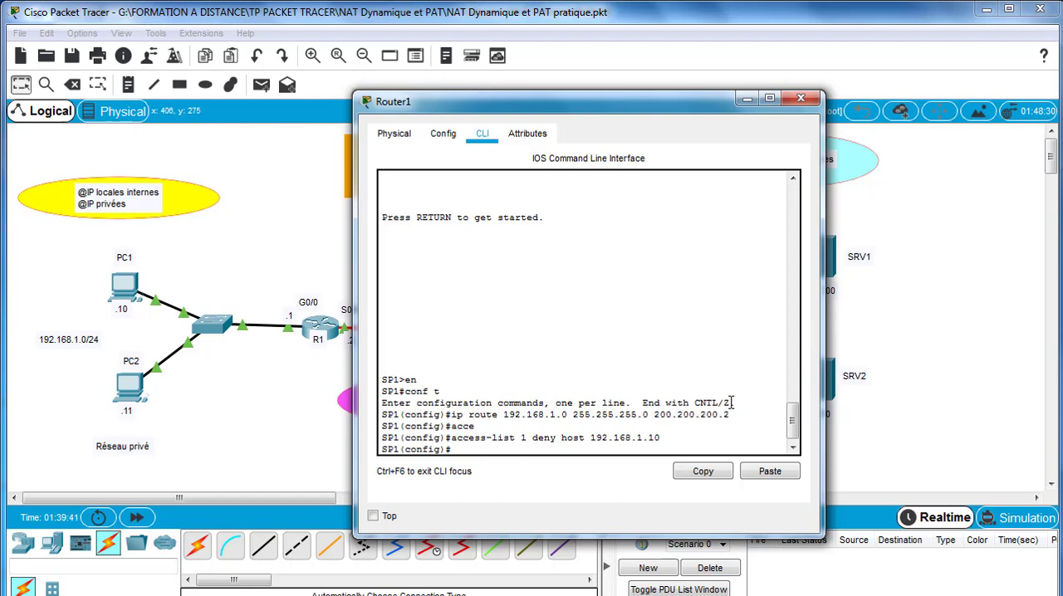
- Try to add a permit rule on SP1 with access-list permit any
{"action": "type", "text": "access-list permit an"}
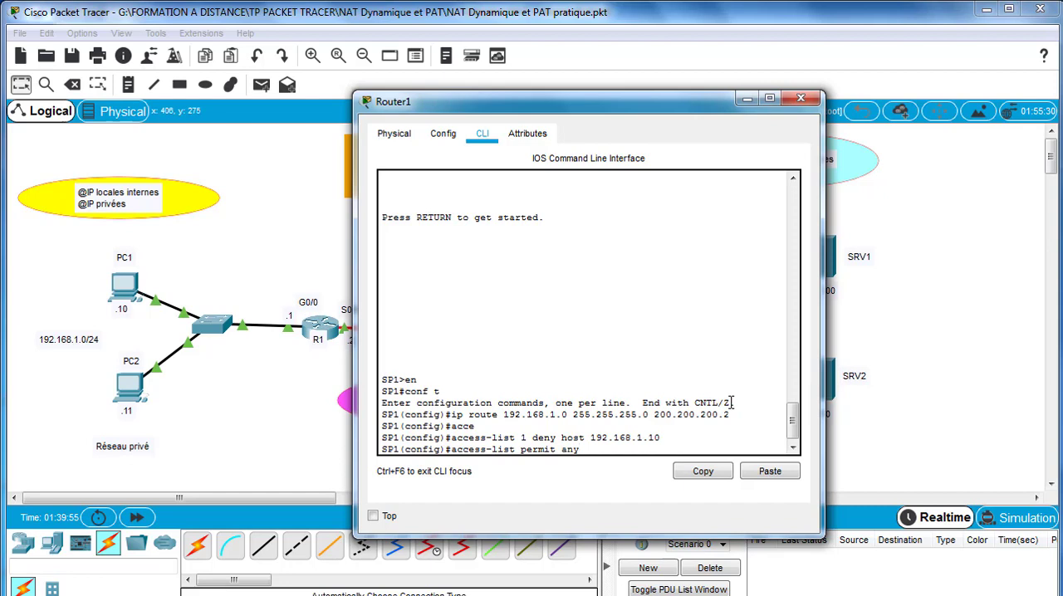
{"action": "type", "text": "y"}
{"action": "key", "text": "Return"}
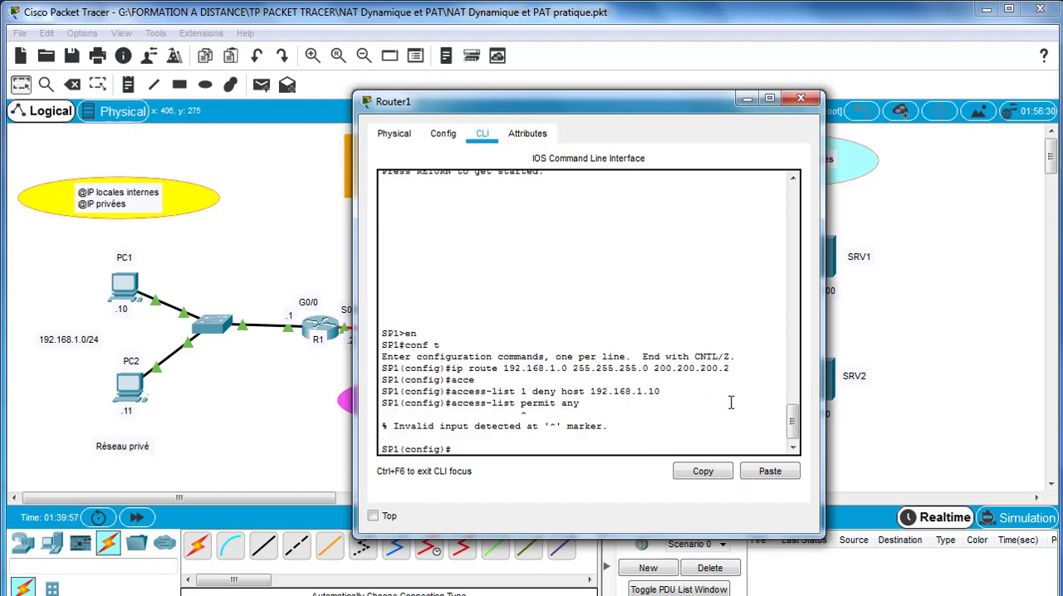
- Recall the permit rule and insert the list number, submitting it as access-list 1 permit any
{"action": "key", "text": "Up"}
{"action": "key", "text": "Left"}
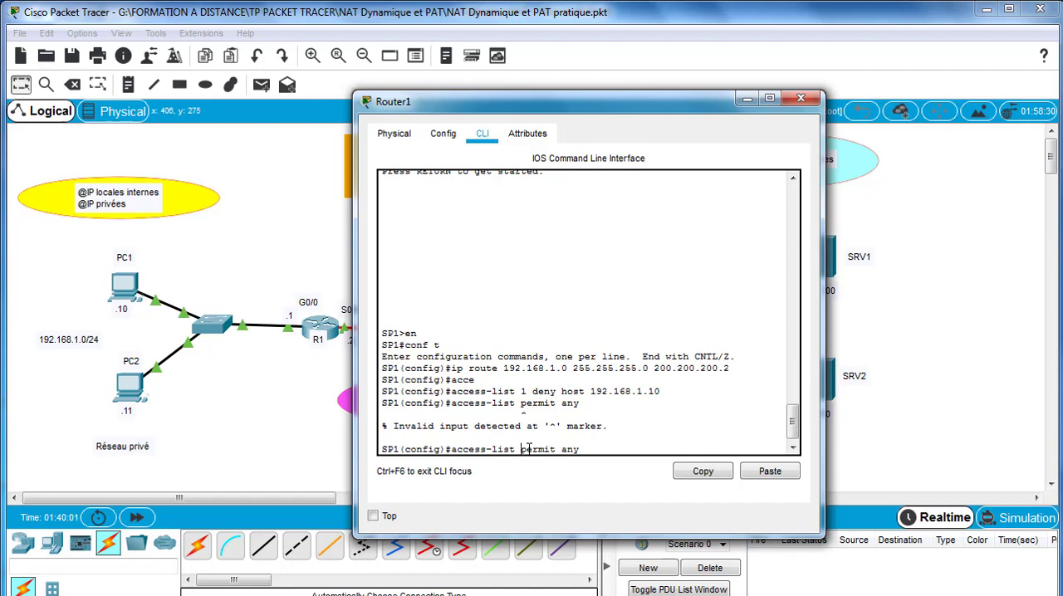
{"action": "type", "text": "1"}
{"action": "key", "text": "Return"}
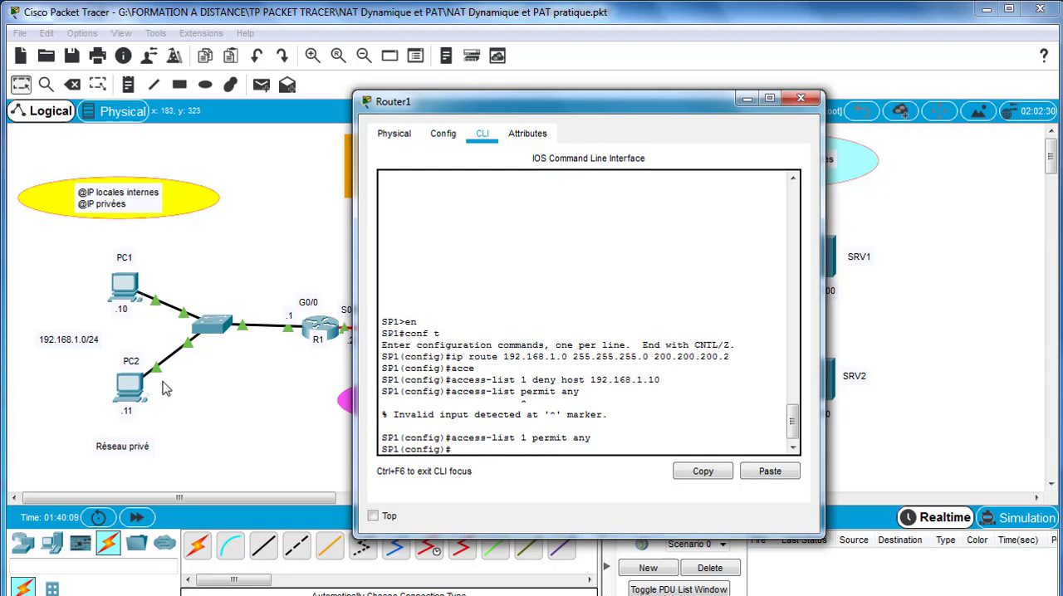
- Enter interface s0/0/1 on SP1, apply ip access-group 1 in, and exit back to global configuration mode
{"action": "left_click_drag", "start_coordinate": [592, 110], "coordinate": [850, 115]}
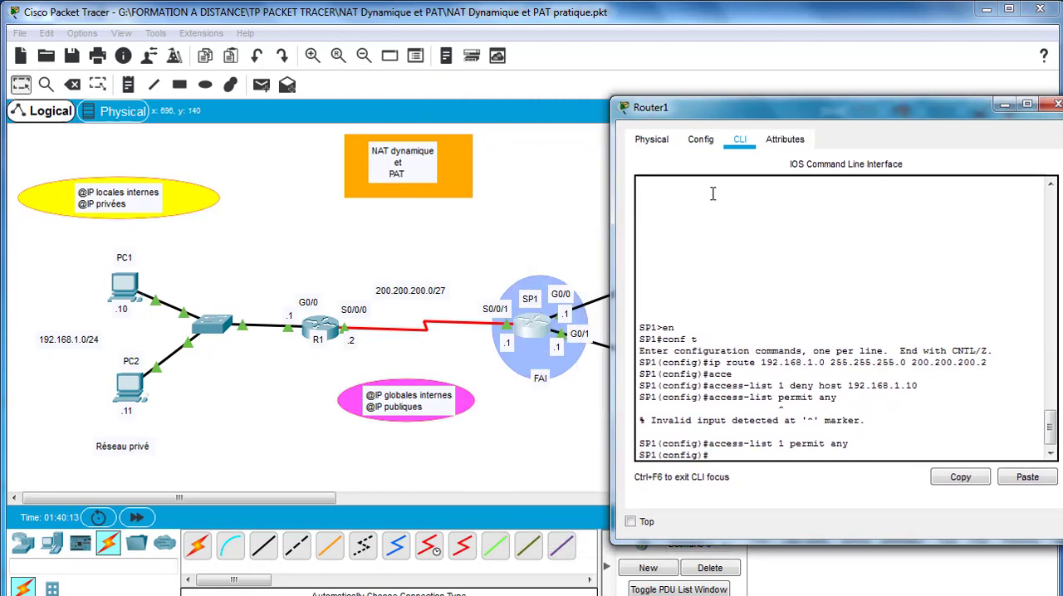
{"action": "left_click_drag", "start_coordinate": [851, 115], "coordinate": [818, 94]}
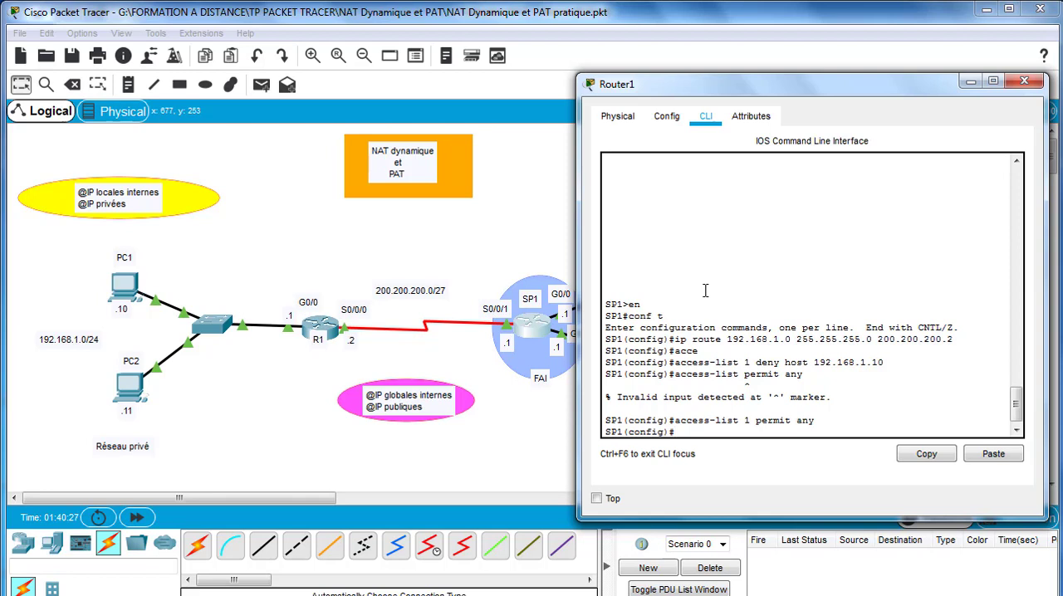
{"action": "type", "text": "sint s0/0/1"}
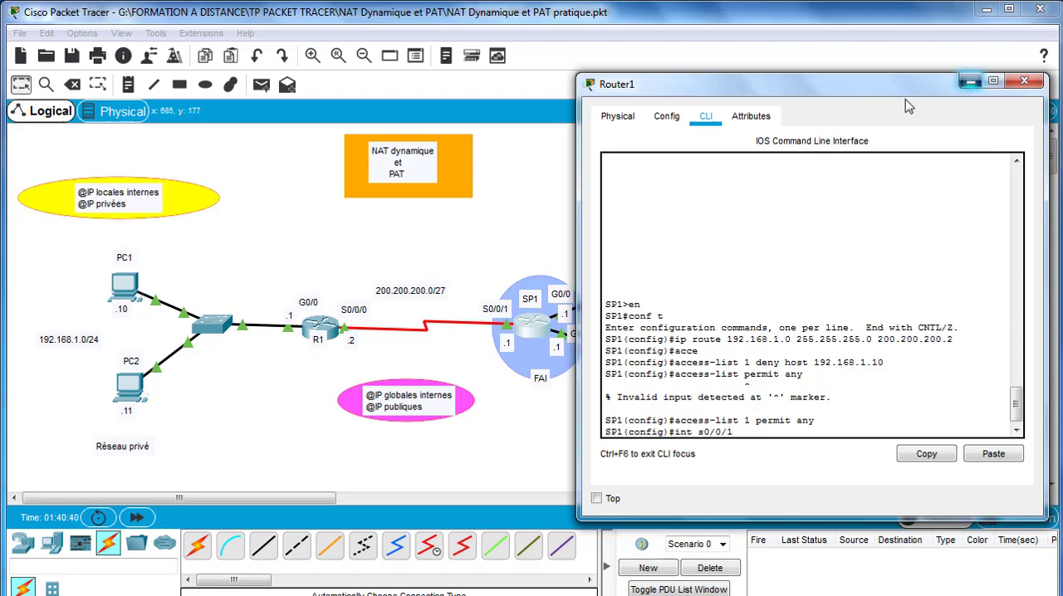
{"action": "left_click", "coordinate": [971, 81]}
{"action": "mouse_move", "coordinate": [528, 326]}
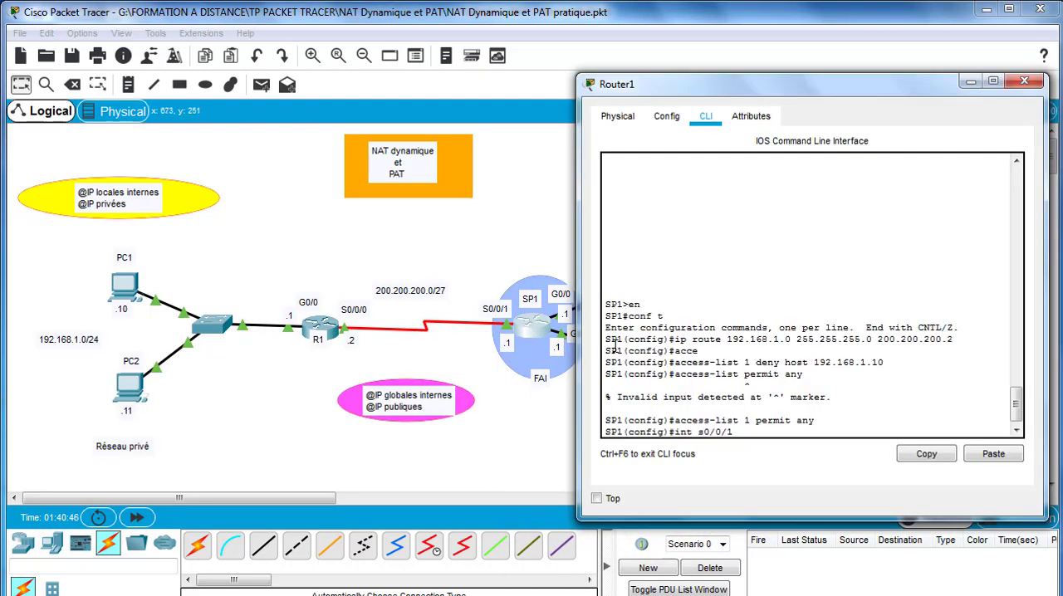
{"action": "key", "text": "Return"}
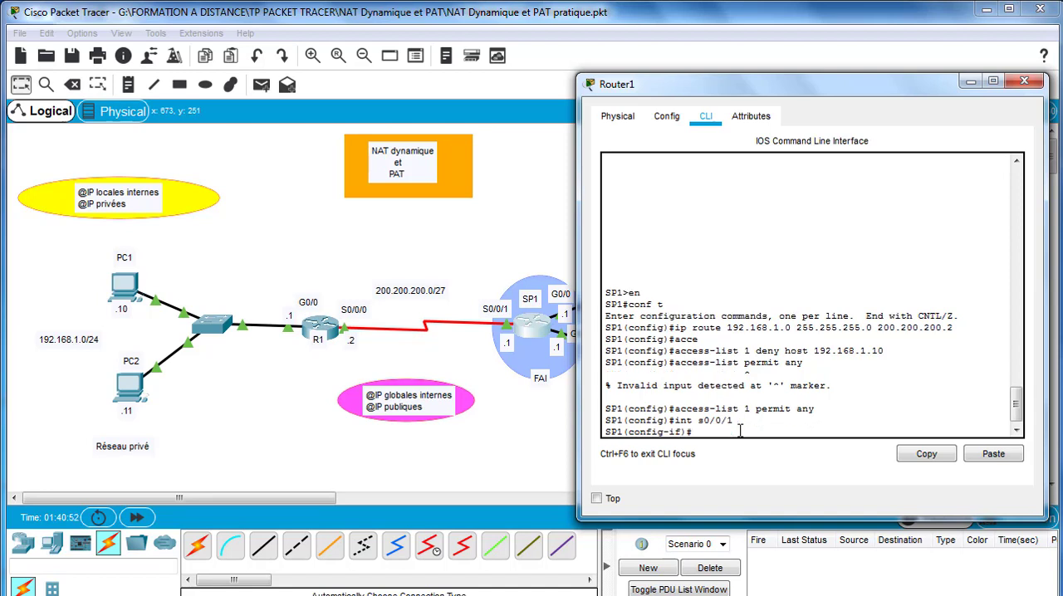
{"action": "type", "text": "ip acc"}
{"action": "key", "text": "Tab"}
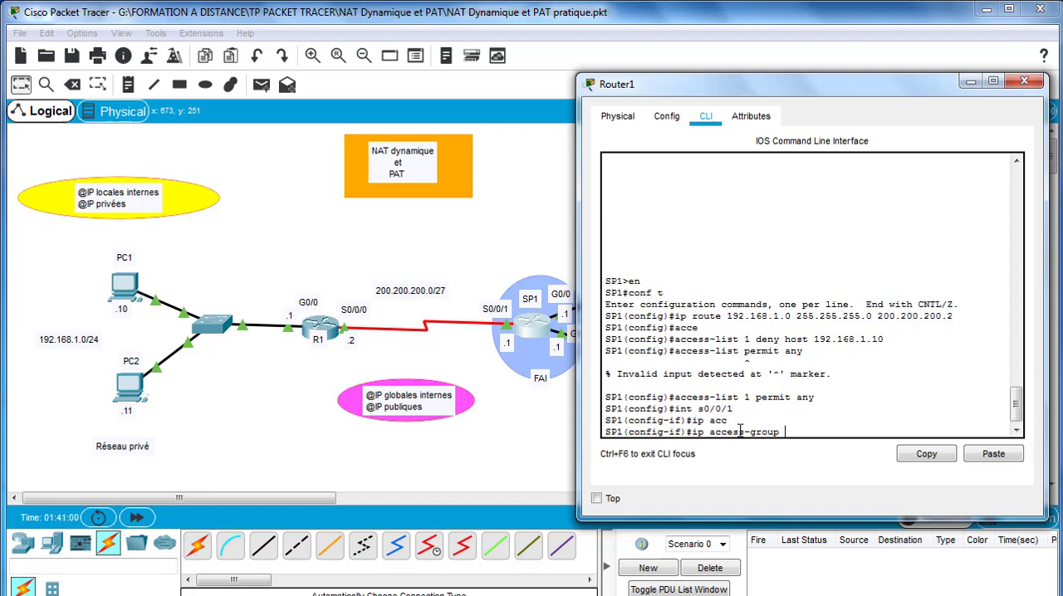
{"action": "type", "text": "1"}
{"action": "type", "text": "in"}
{"action": "key", "text": "Return"}
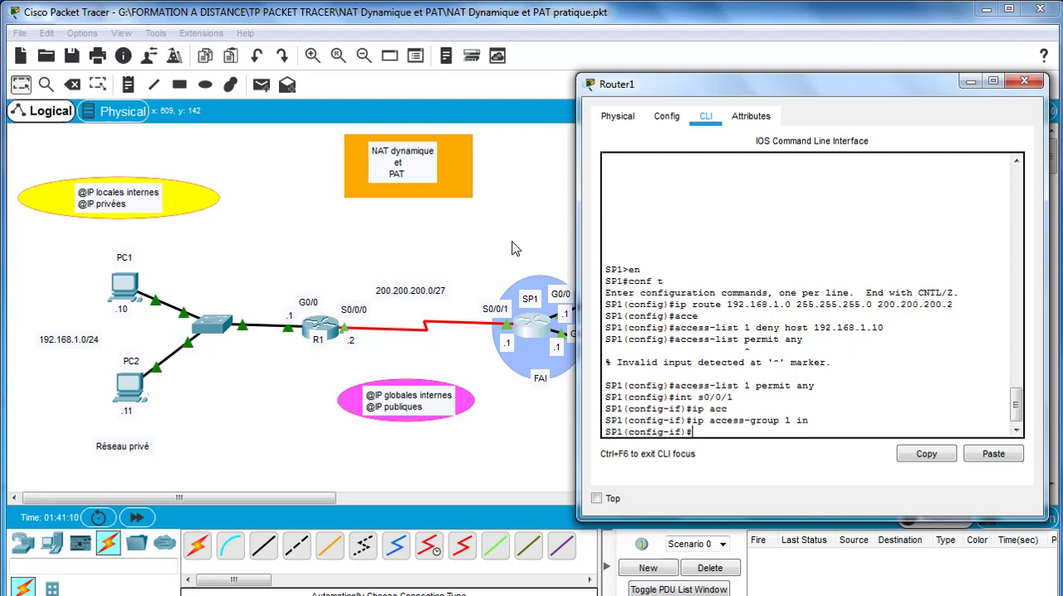
{"action": "type", "text": "exit"}
{"action": "key", "text": "Return"}
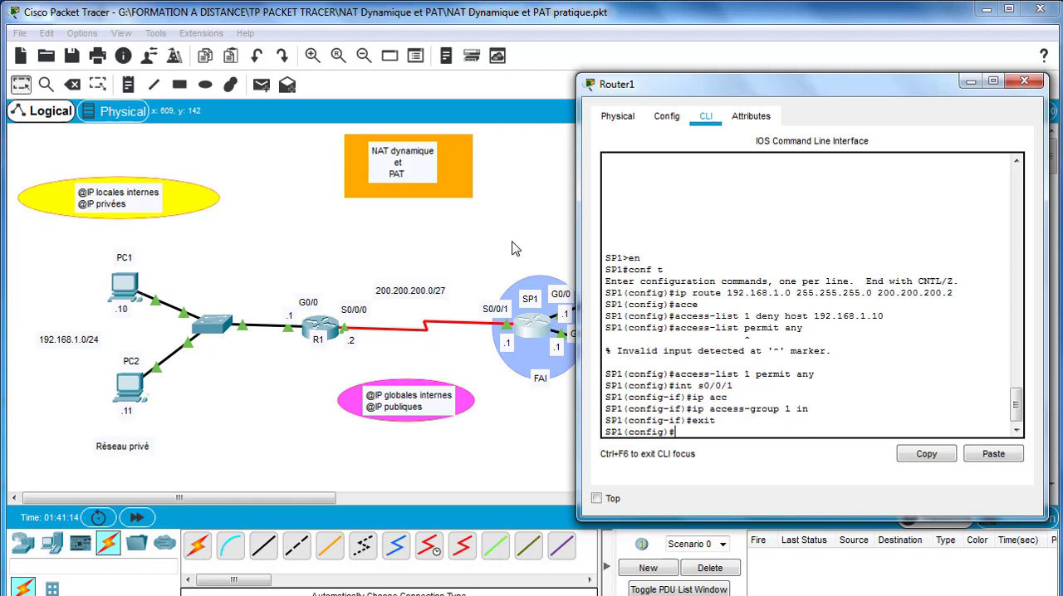
- Enter interface g0/0 on SP1, apply ip access-group 1 out, and exit the interface configuration
{"action": "left_click_drag", "start_coordinate": [680, 86], "coordinate": [742, 83]}
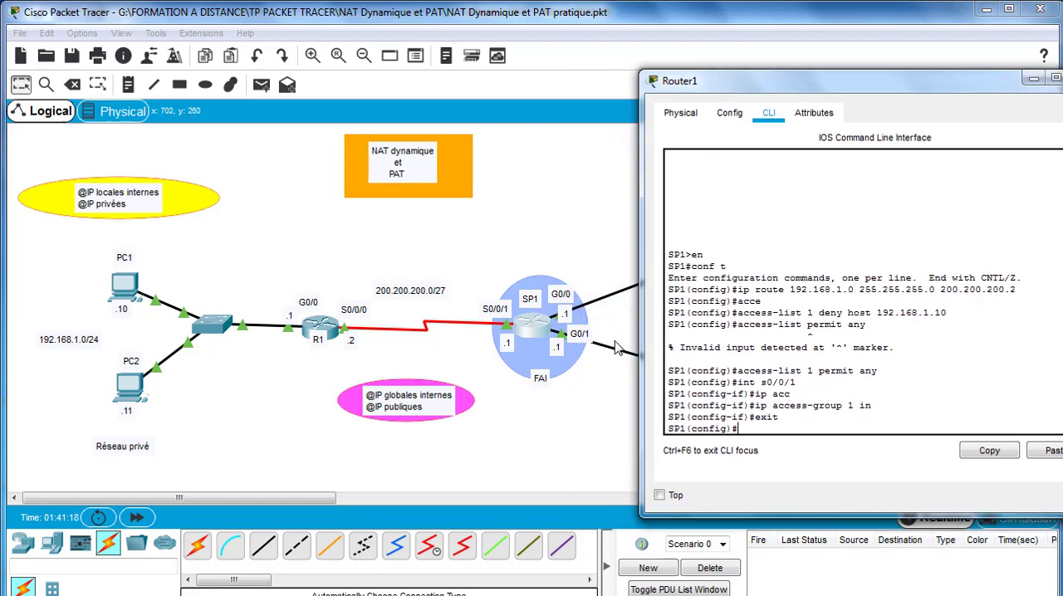
{"action": "type", "text": "int g0/0"}
{"action": "key", "text": "Return"}
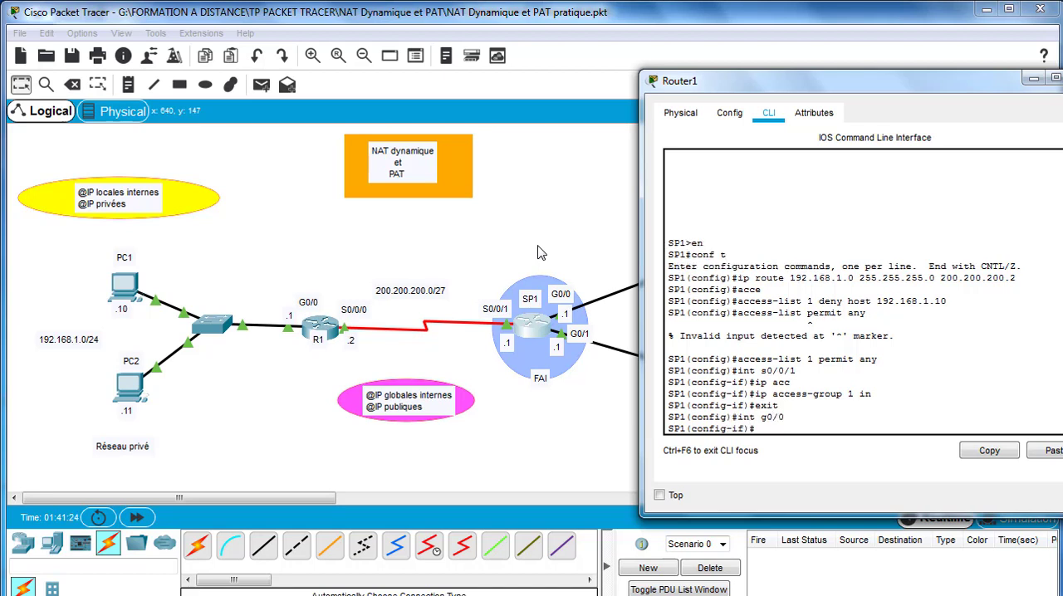
{"action": "type", "text": "ip acce"}
{"action": "key", "text": "Tab"}
{"action": "type", "text": "1 out"}
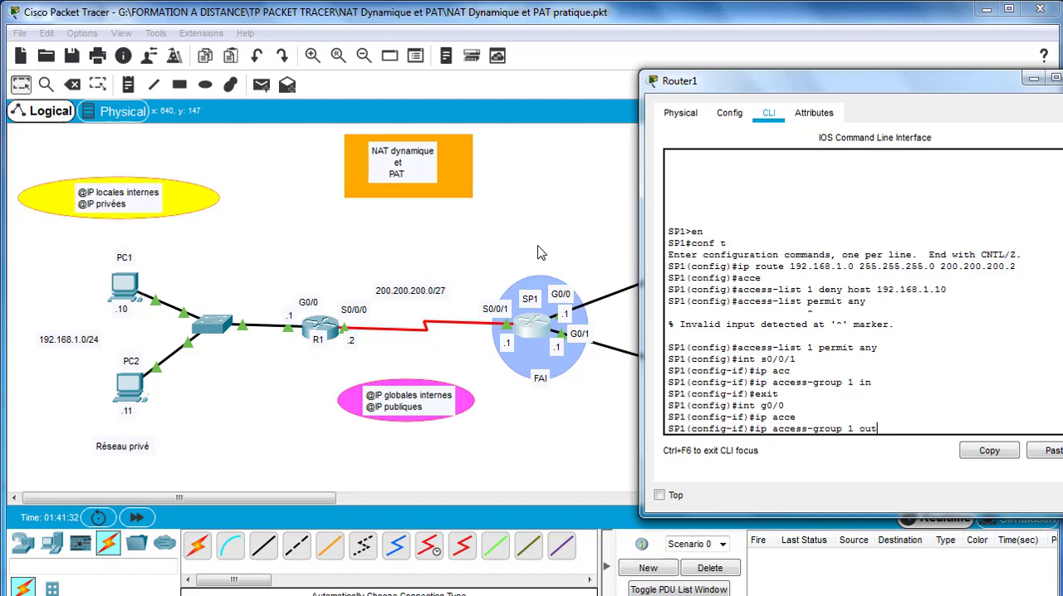
{"action": "key", "text": "Return"}
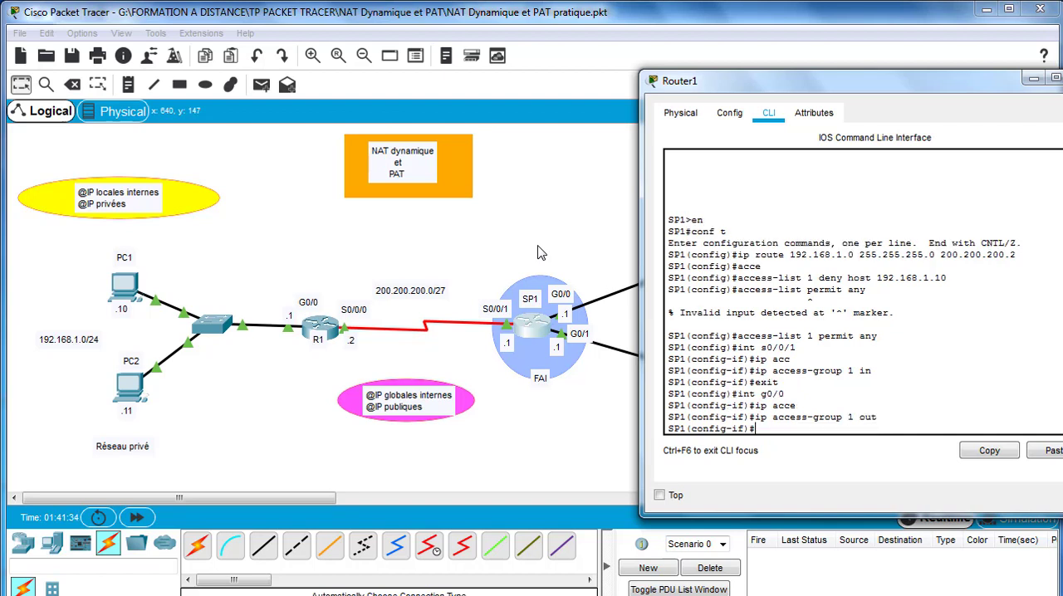
{"action": "type", "text": "exit"}
{"action": "key", "text": "Return"}
- Enter interface g0/1 on SP1, apply ip access-group 1 out, and close the router window
{"action": "type", "text": "int g0/1"}
{"action": "key", "text": "Return"}
{"action": "type", "text": "ip acc"}
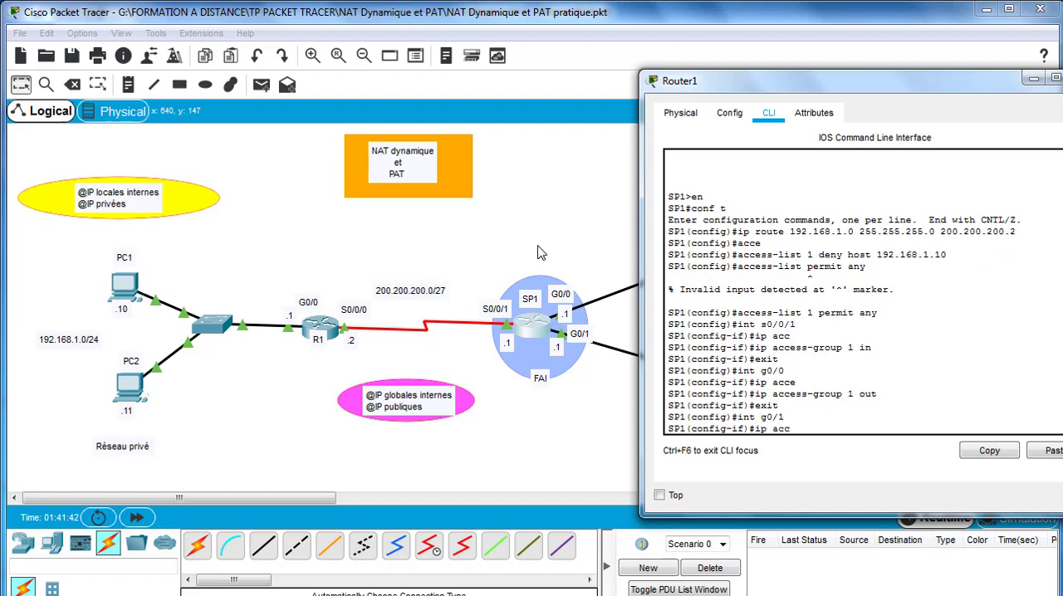
{"action": "key", "text": "Tab"}
{"action": "type", "text": "1"}
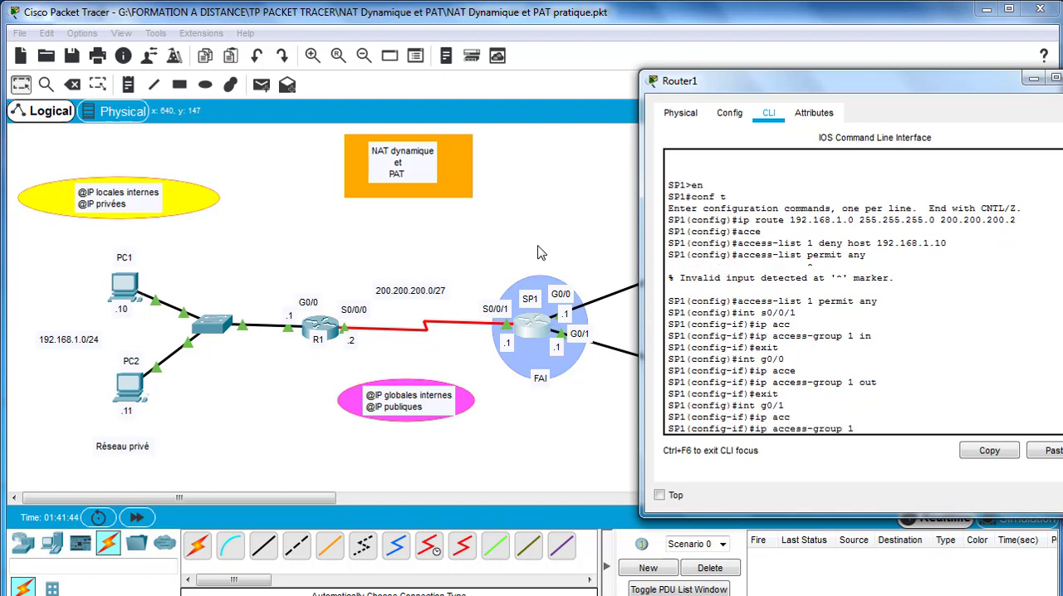
{"action": "type", "text": " out"}
{"action": "key", "text": "Return"}
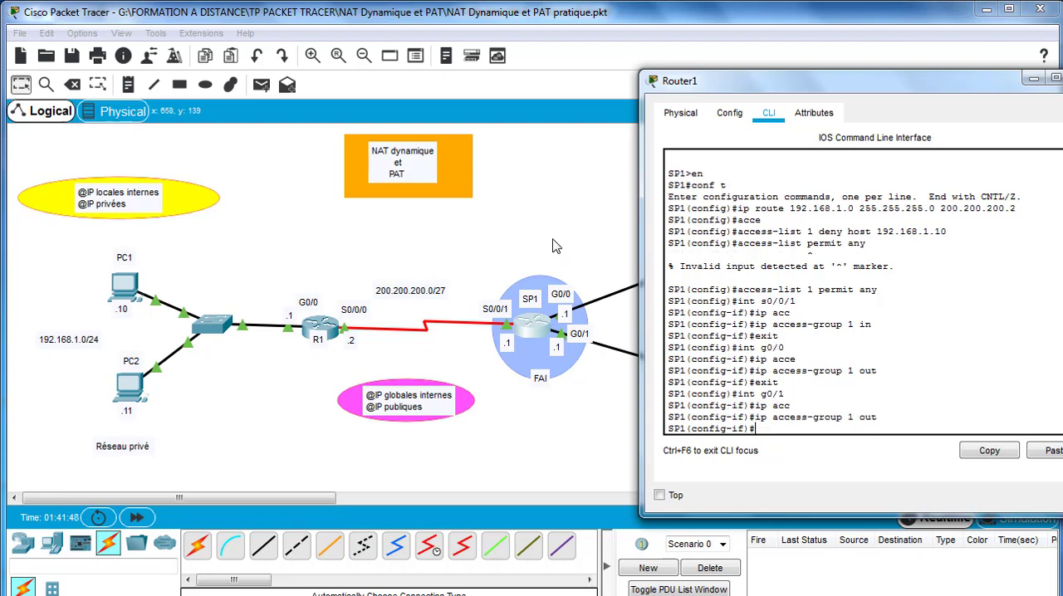
{"action": "left_click", "coordinate": [1062, 77]}
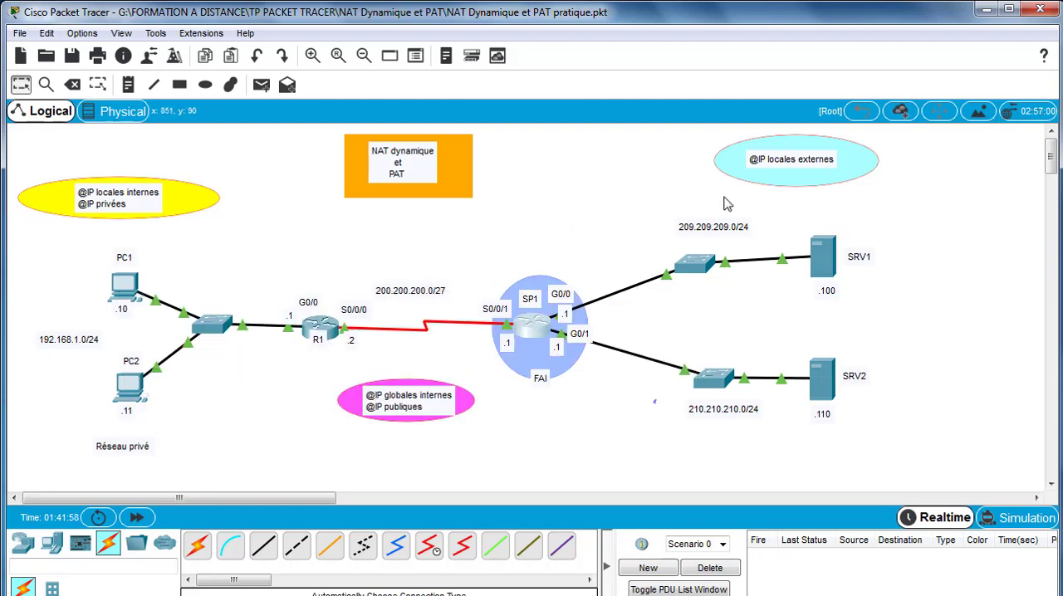
- Test connectivity from PC1 to SRV1 with a simple PDU and clear the test from the scenario
{"action": "left_click", "coordinate": [261, 84]}
{"action": "left_click", "coordinate": [126, 297]}
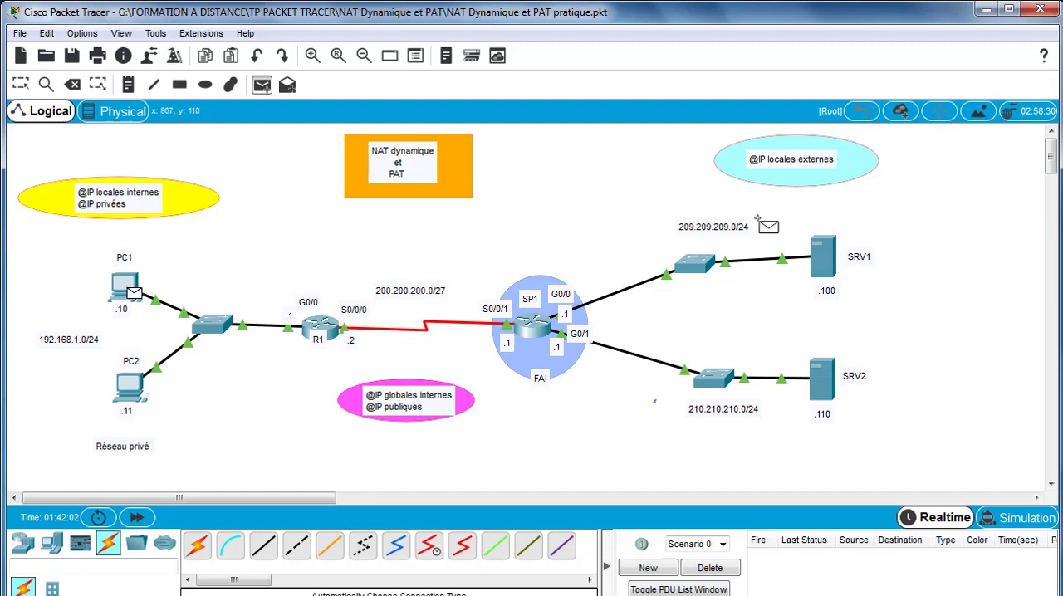
{"action": "left_click", "coordinate": [826, 268]}
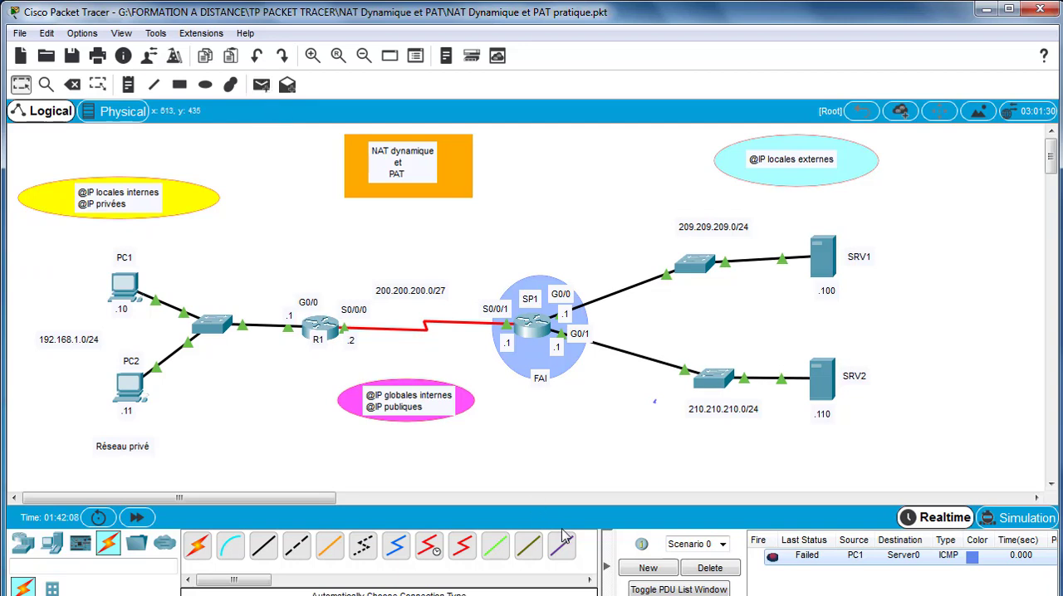
{"action": "left_click", "coordinate": [711, 572]}
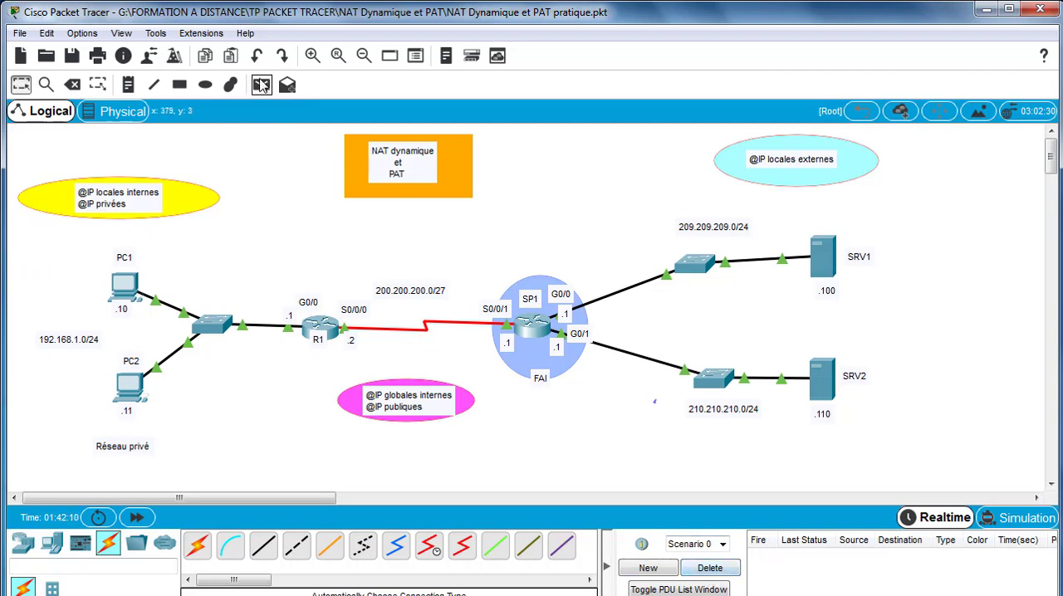
- Test connectivity from PC2 to SRV1 with a simple PDU
{"action": "left_click", "coordinate": [262, 86]}
{"action": "left_click", "coordinate": [131, 387]}
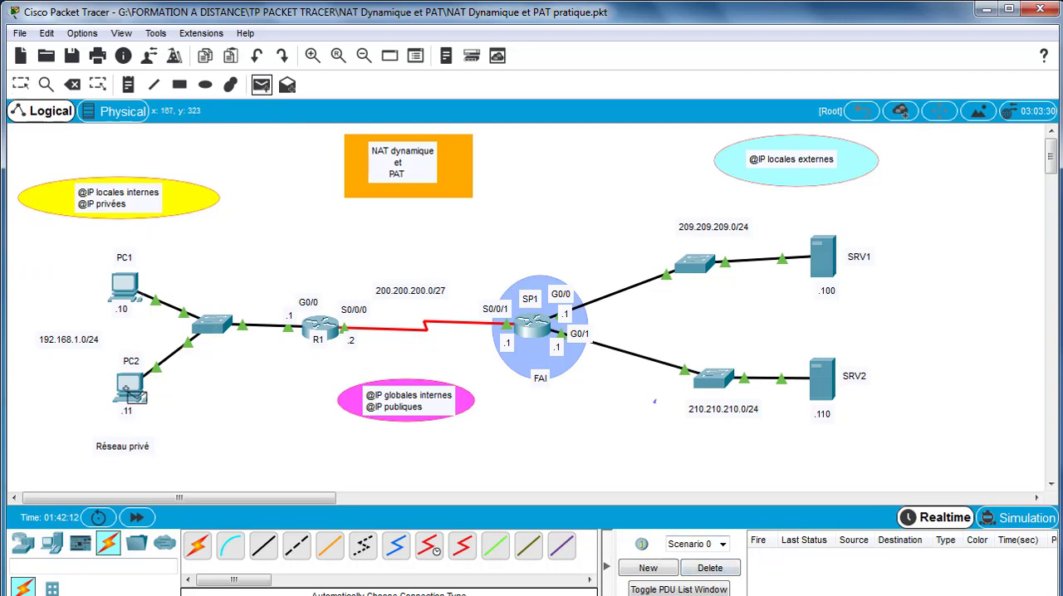
{"action": "left_click", "coordinate": [827, 259]}
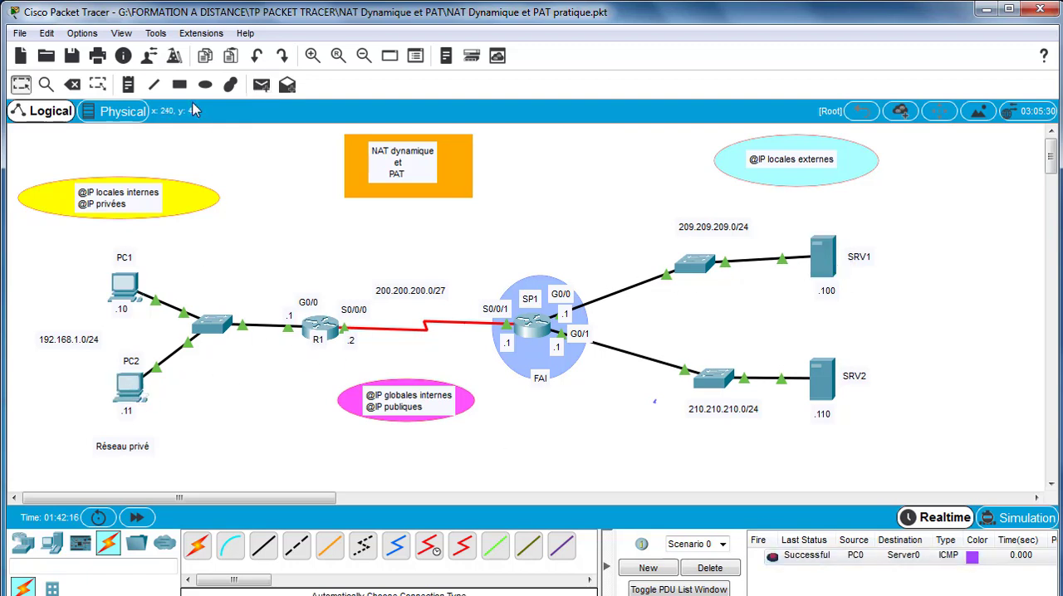
- Test connectivity from PC2 to SRV2 with a simple PDU and clear the tests from the scenario
{"action": "left_click", "coordinate": [262, 86]}
{"action": "left_click", "coordinate": [131, 388]}
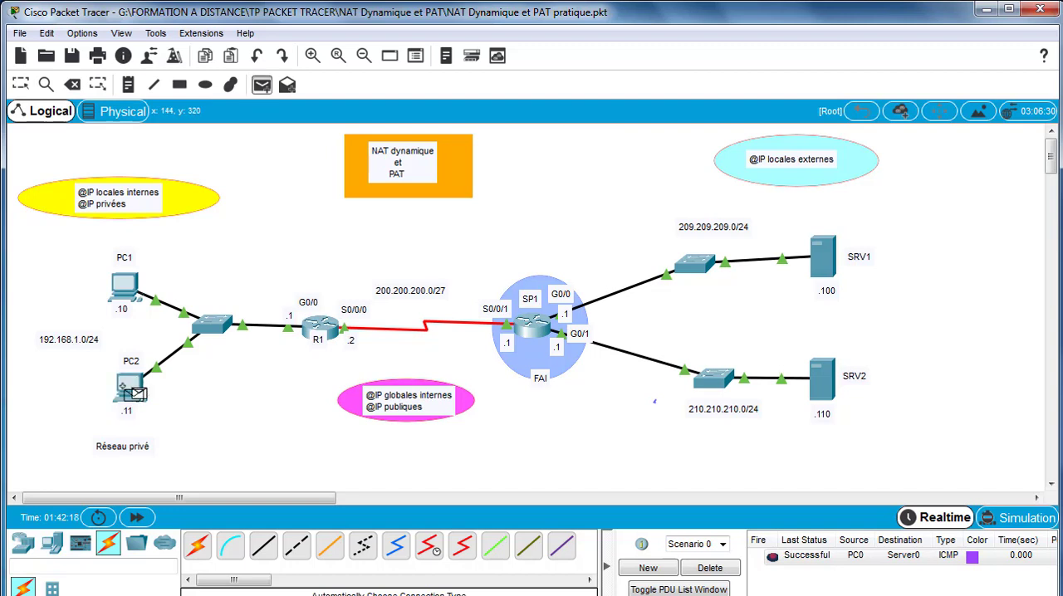
{"action": "left_click", "coordinate": [822, 383]}
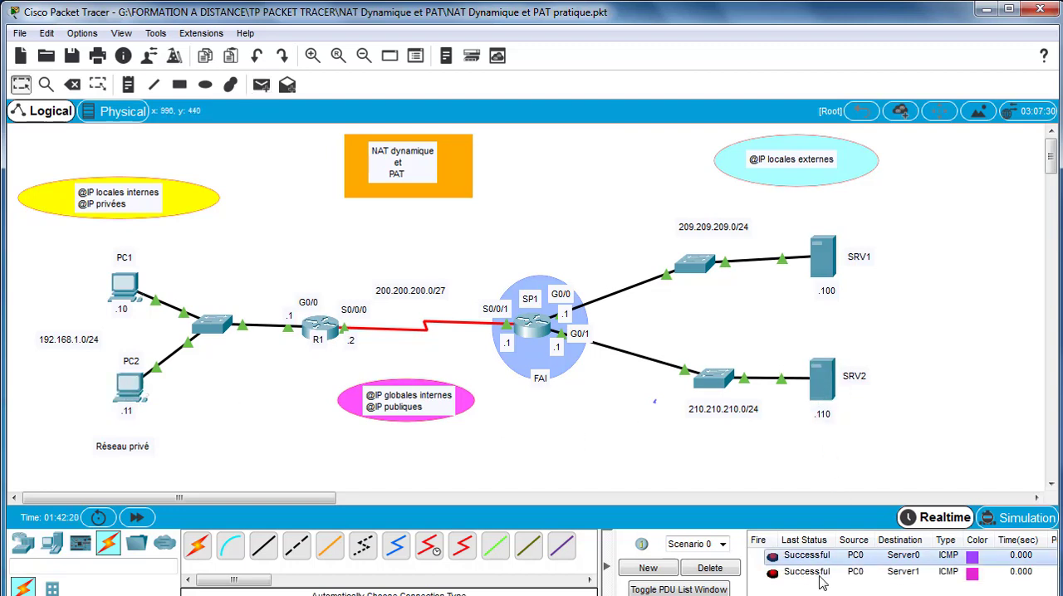
{"action": "left_click", "coordinate": [706, 570]}
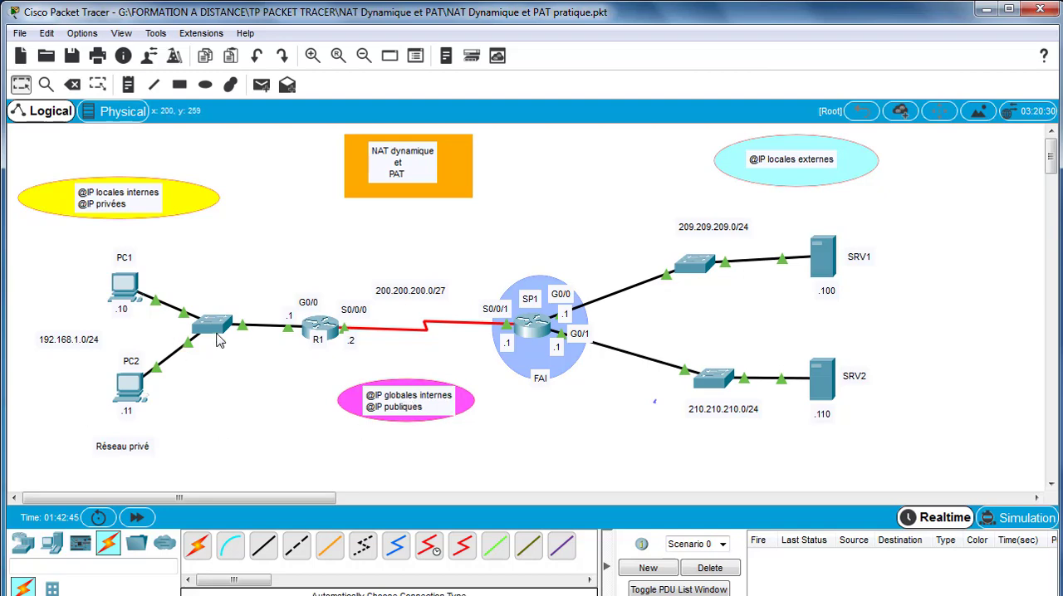
- On R1, define the NAT pool NATD1 from 200.200.200.5 to 200.200.200.20 with netmask 255.255.255.224
{"action": "left_click", "coordinate": [318, 329]}
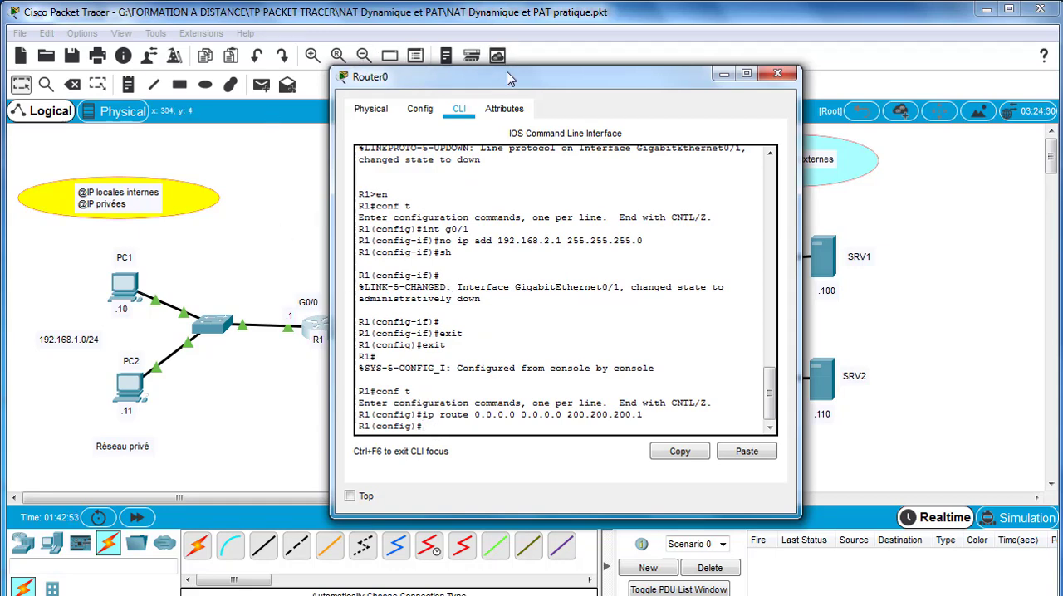
{"action": "left_click_drag", "start_coordinate": [497, 84], "coordinate": [692, 79]}
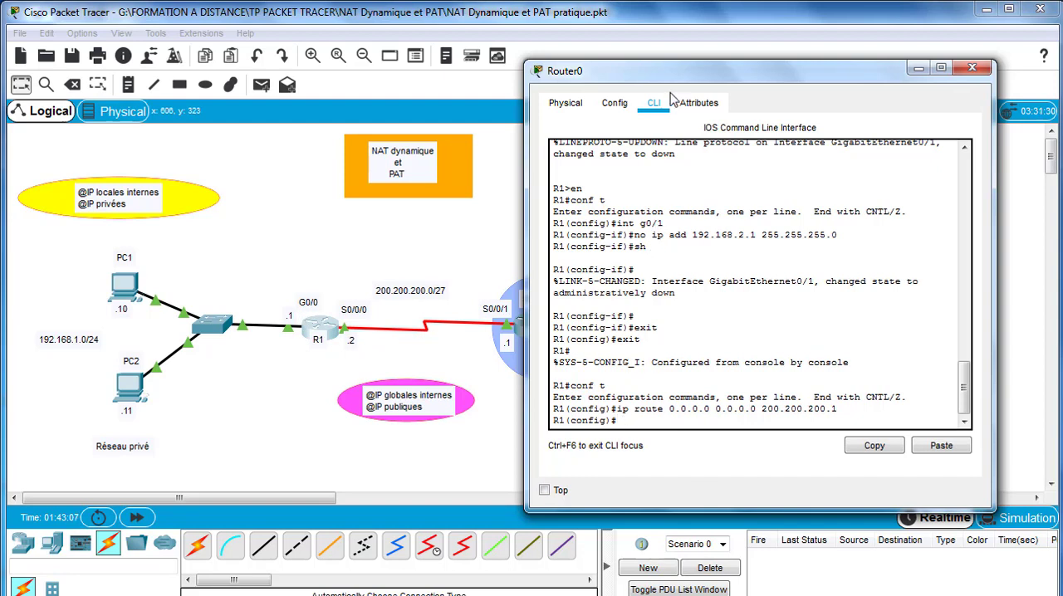
{"action": "left_click_drag", "start_coordinate": [683, 79], "coordinate": [624, 86]}
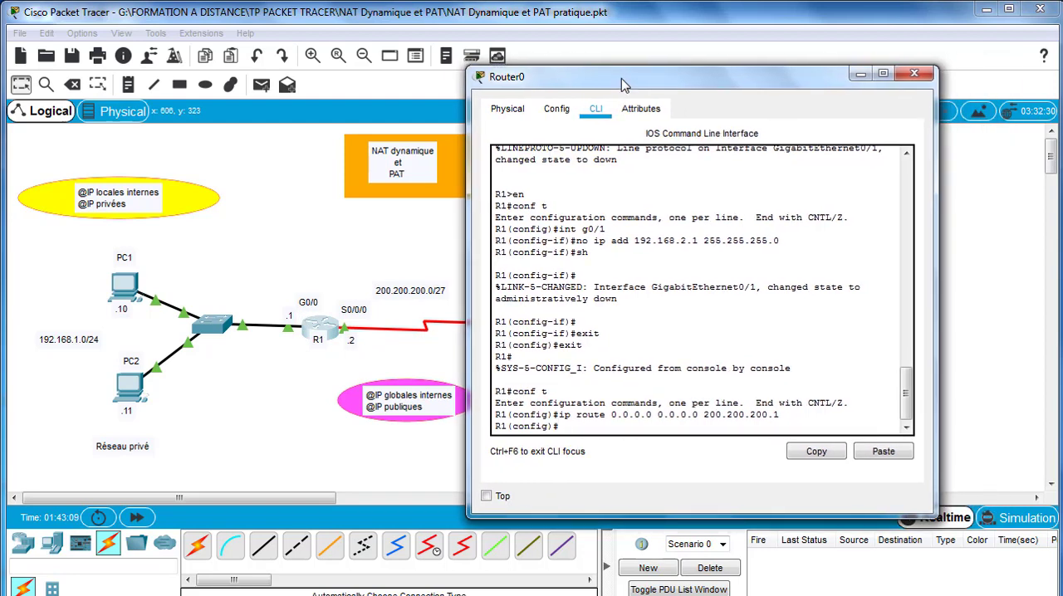
{"action": "type", "text": "ip nat pool"}
{"action": "type", "text": "NATD1"}
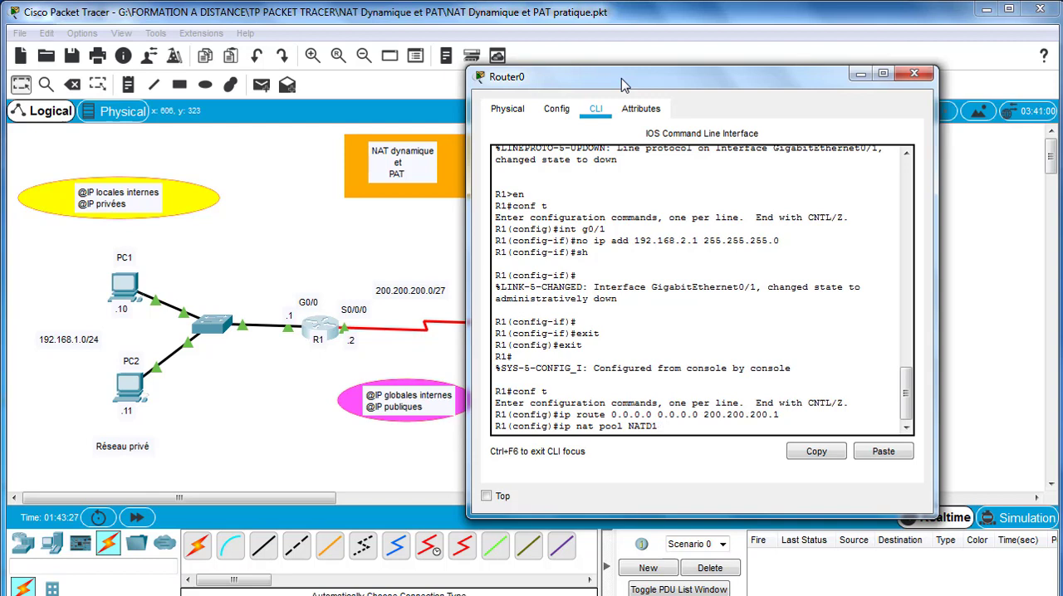
{"action": "type", "text": "200.200.200."}
{"action": "type", "text": "5 200.200."}
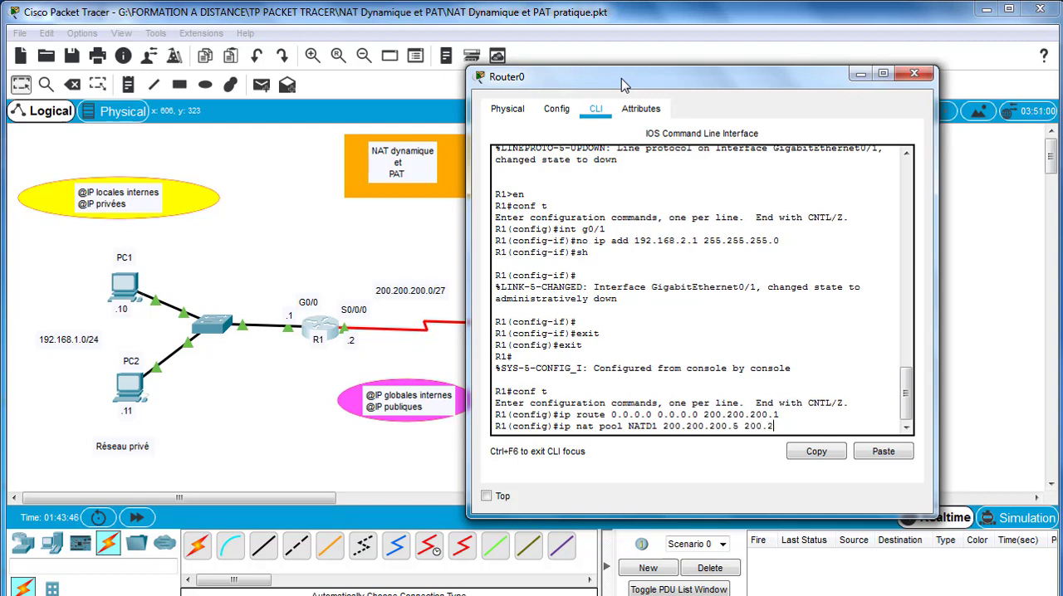
{"action": "type", "text": "200.20 netmask"}
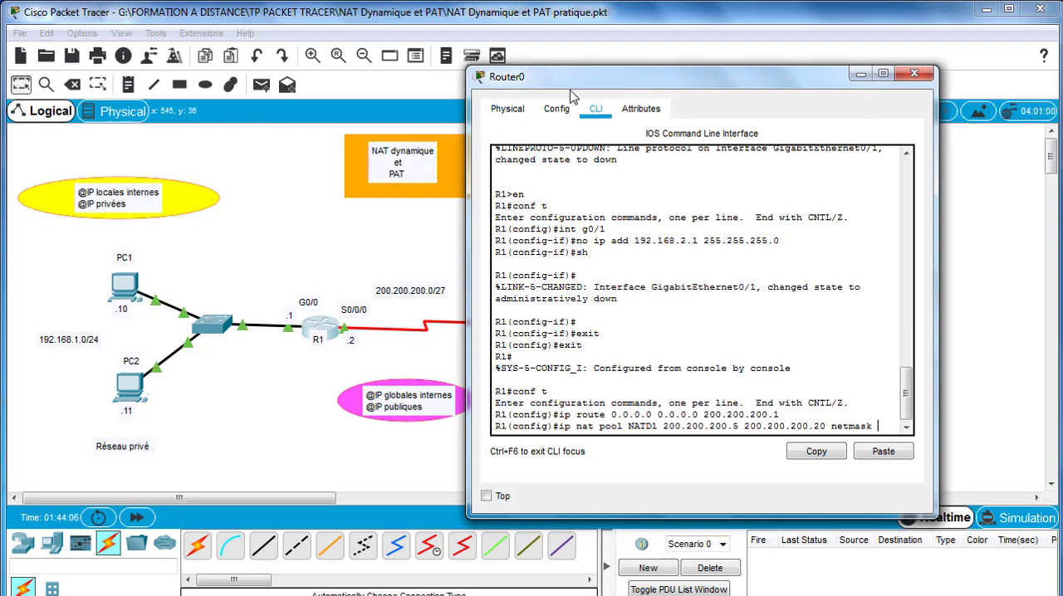
{"action": "double_click", "coordinate": [602, 81]}
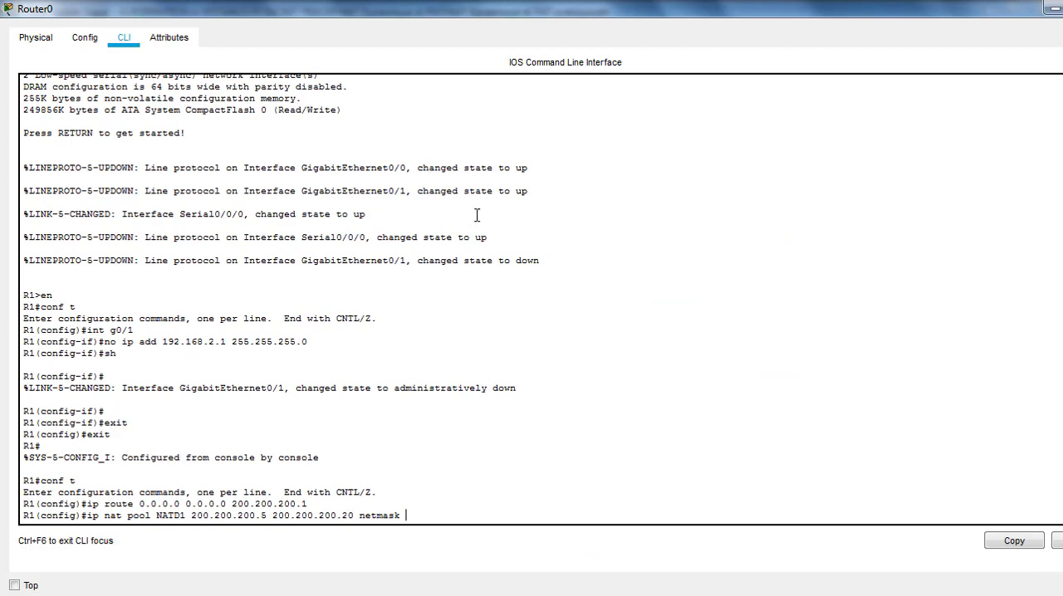
{"action": "left_click", "coordinate": [1053, 9]}
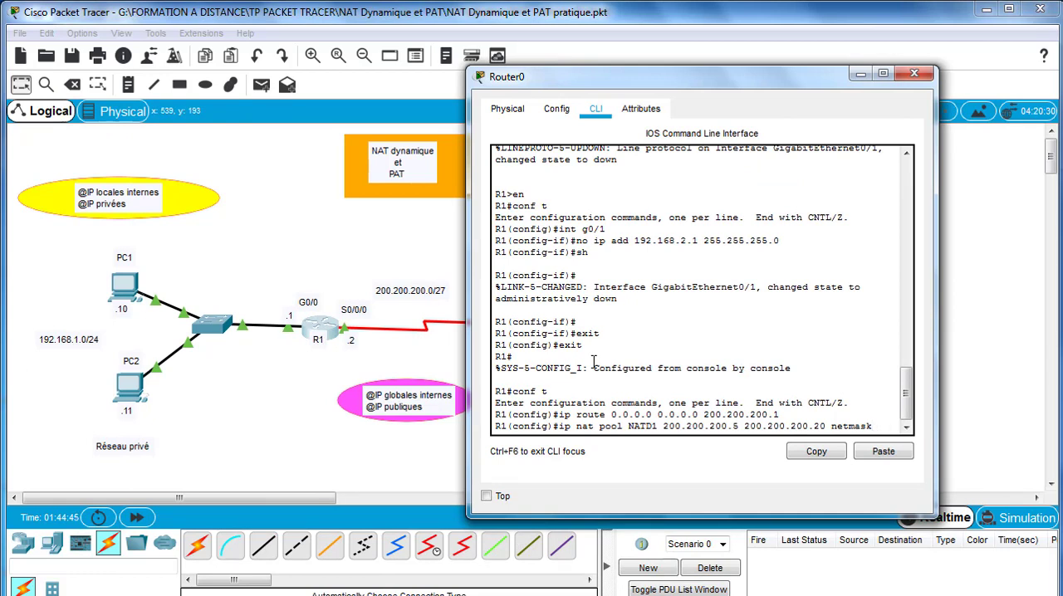
{"action": "type", "text": "255"}
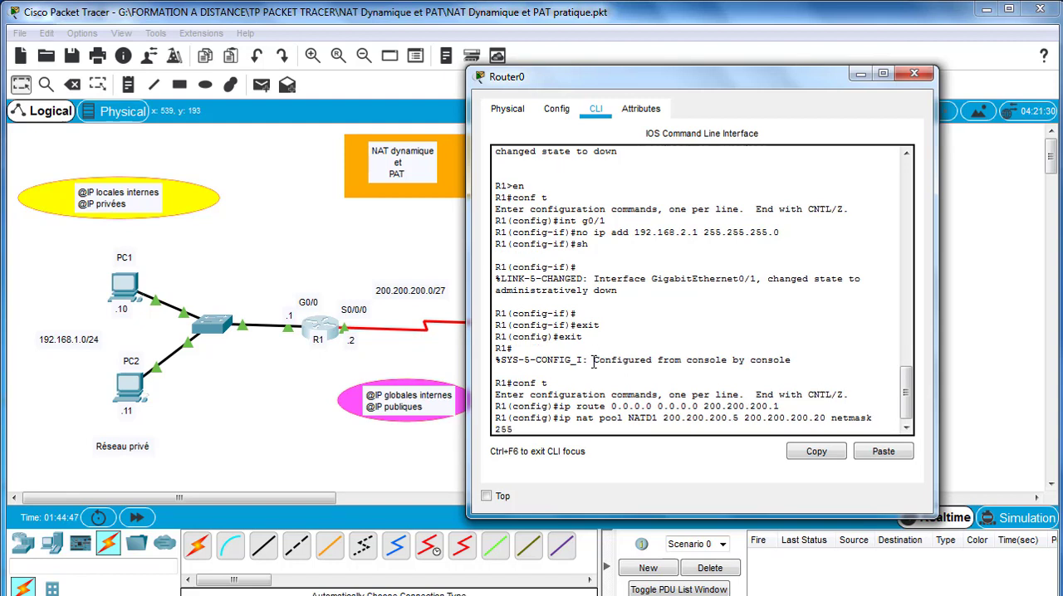
{"action": "type", "text": ".255.255.224"}
{"action": "key", "text": "Return"}
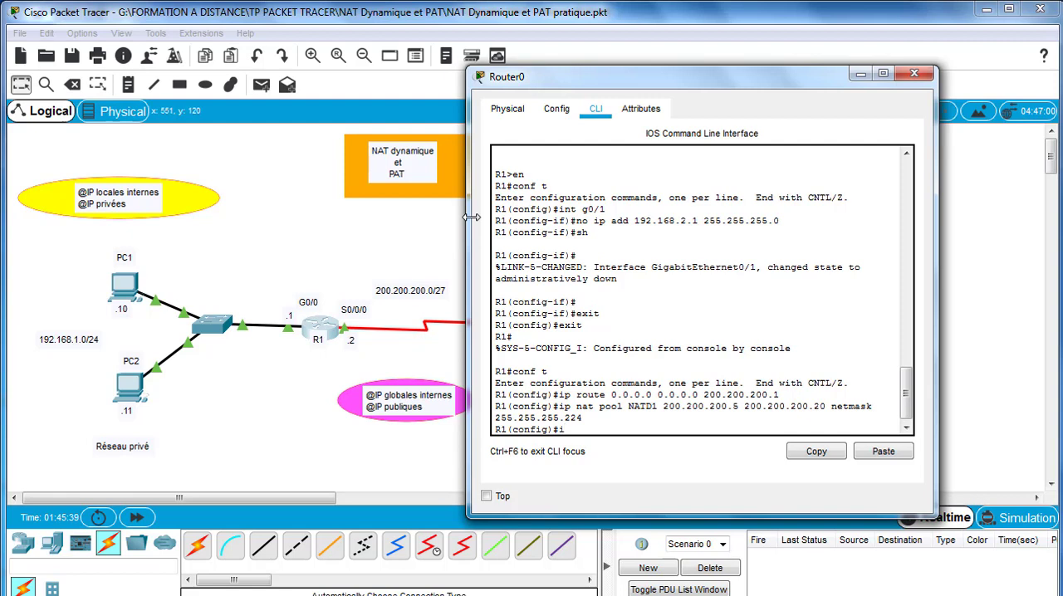
- Create access list 2 on R1 permitting network 192.168.1.0 with wildcard mask 0.0.0.255
{"action": "type", "text": "p"}
{"action": "key", "text": "BackSpace"}
{"action": "key", "text": "BackSpace"}
{"action": "type", "text": "acce"}
{"action": "key", "text": "Tab"}
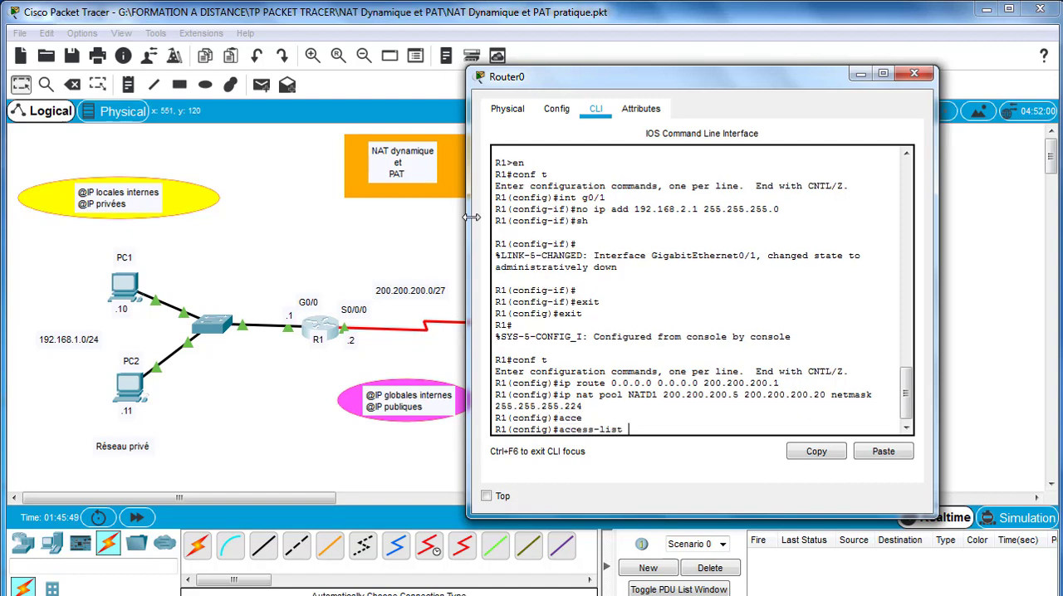
{"action": "type", "text": "2 permit"}
{"action": "type", "text": "192."}
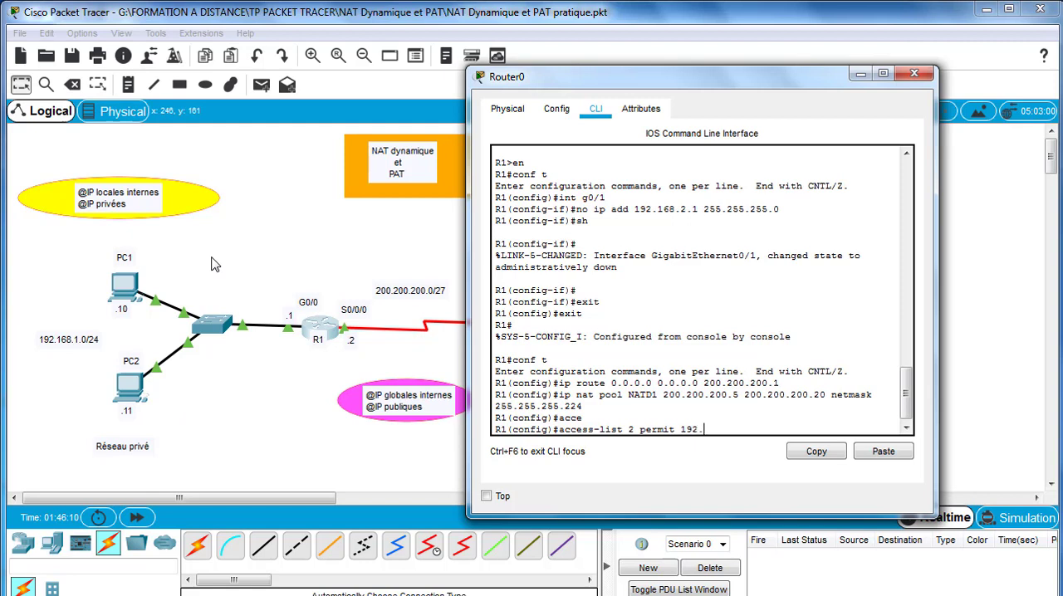
{"action": "type", "text": "168.1.0 0.0.0.255"}
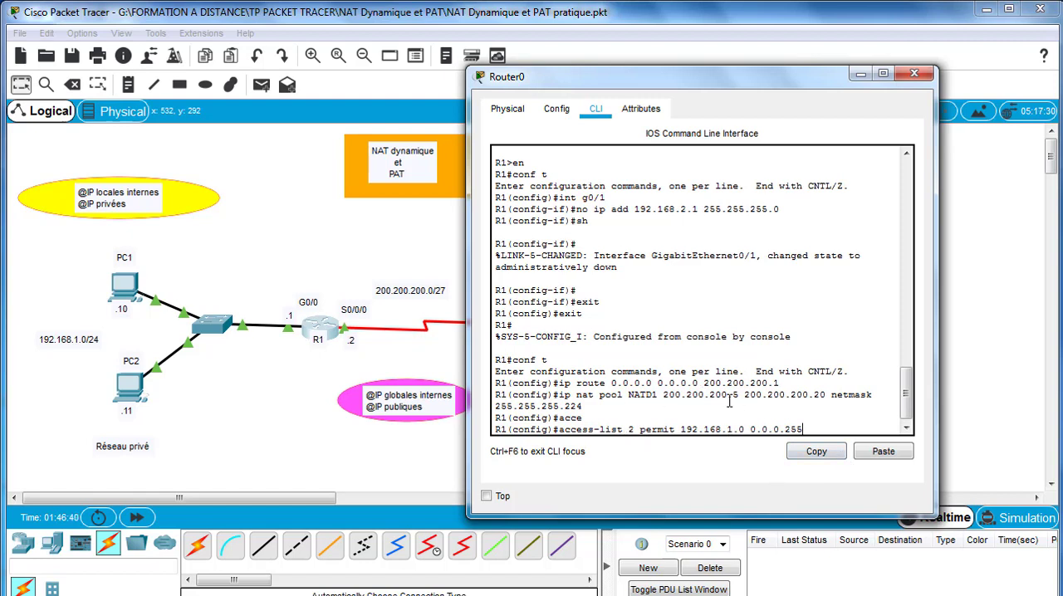
{"action": "key", "text": "Return"}
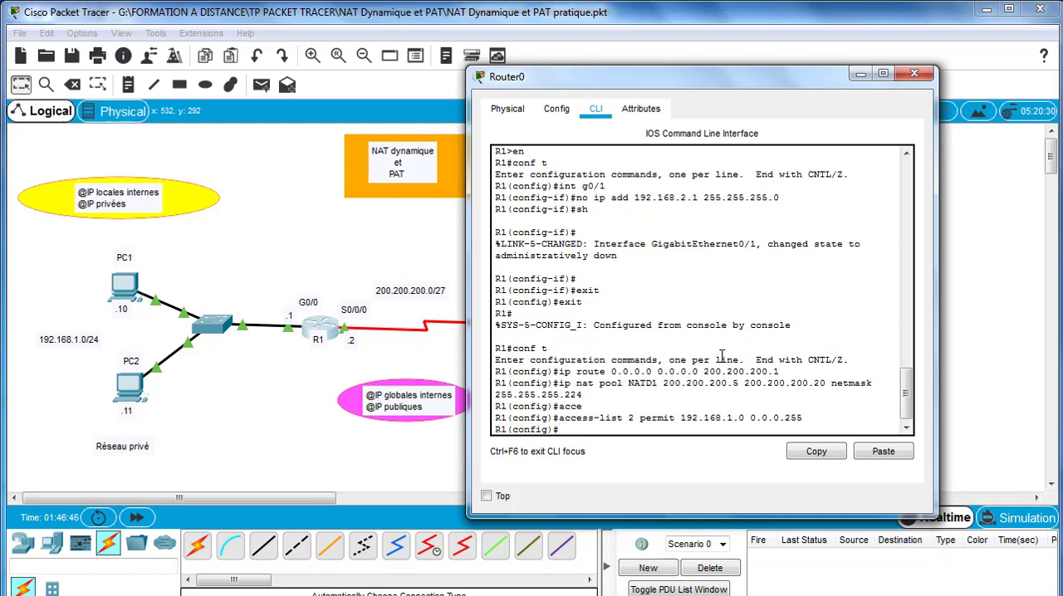
- Link access list 2 to pool NATD1 on R1 with ip nat inside source list 2 pool NATD1
{"action": "type", "text": "ip nat inside source"}
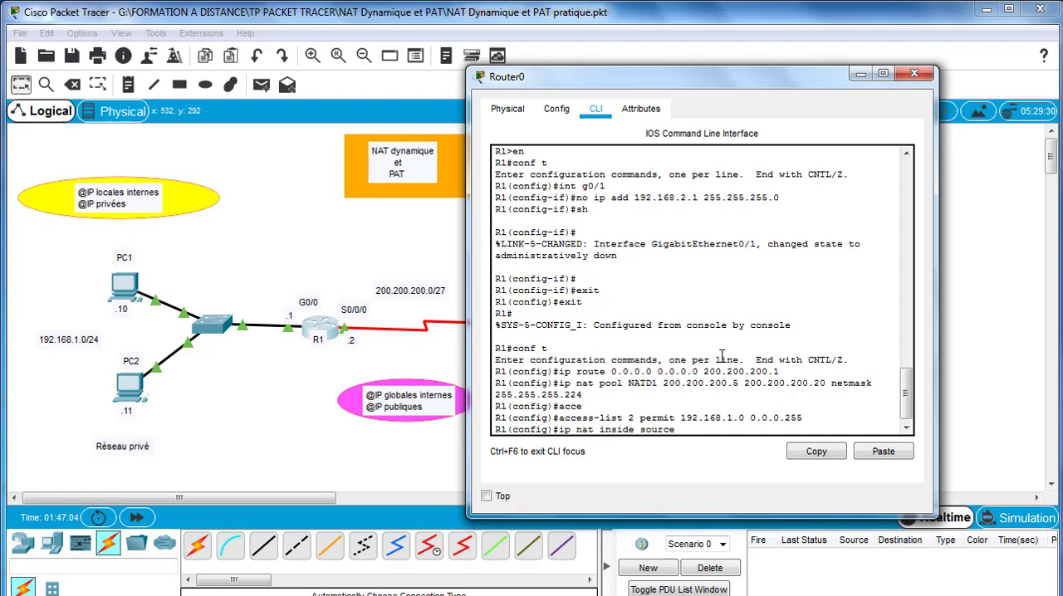
{"action": "type", "text": "list 2"}
{"action": "left_click_drag", "start_coordinate": [658, 383], "coordinate": [601, 387]}
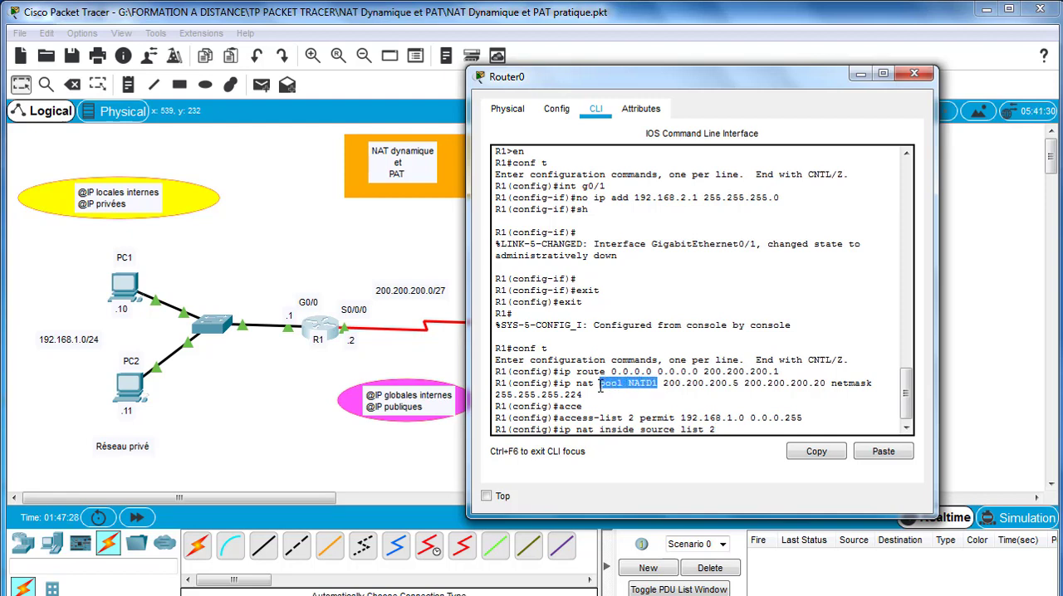
{"action": "left_click", "coordinate": [732, 428]}
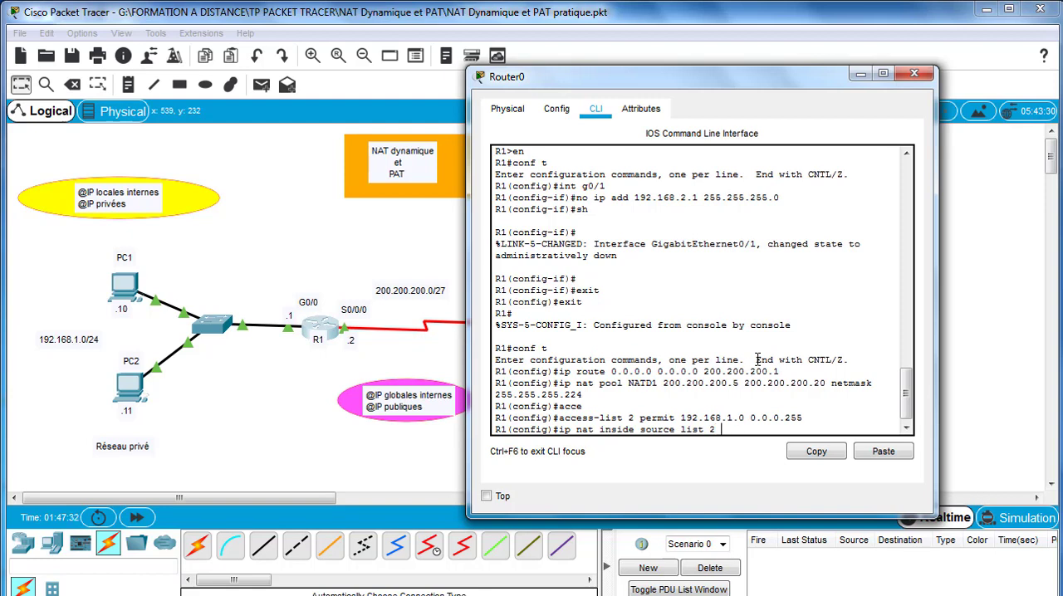
{"action": "type", "text": "pool NATD1"}
{"action": "key", "text": "Return"}
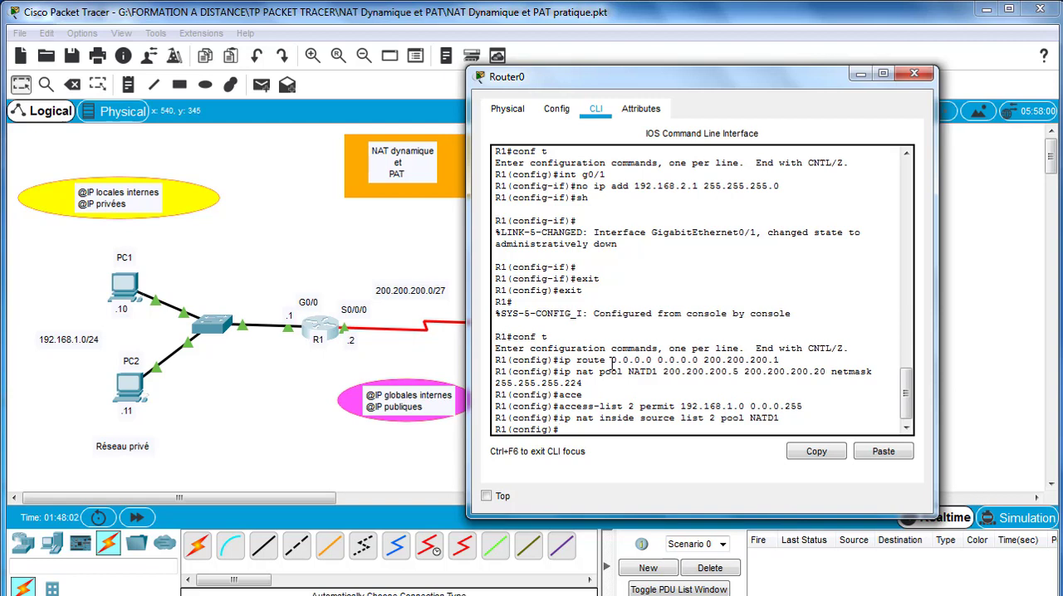
- Enter interface g0/0 on R1, set it as ip nat inside, and exit the interface configuration
{"action": "type", "text": "int g0/0"}
{"action": "key", "text": "Return"}
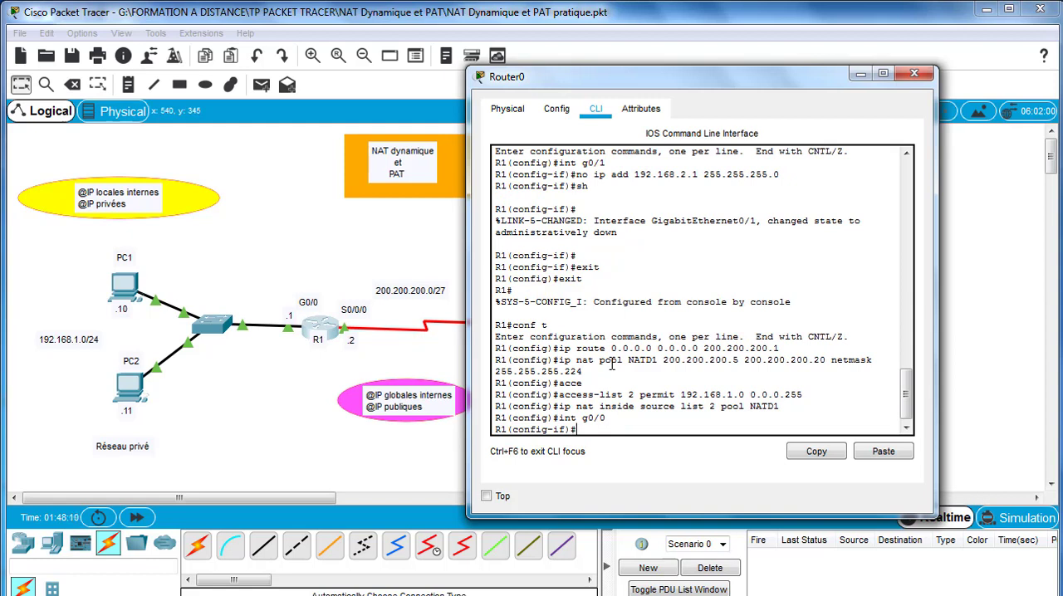
{"action": "type", "text": "ip nat in"}
{"action": "key", "text": "Tab"}
{"action": "key", "text": "Return"}
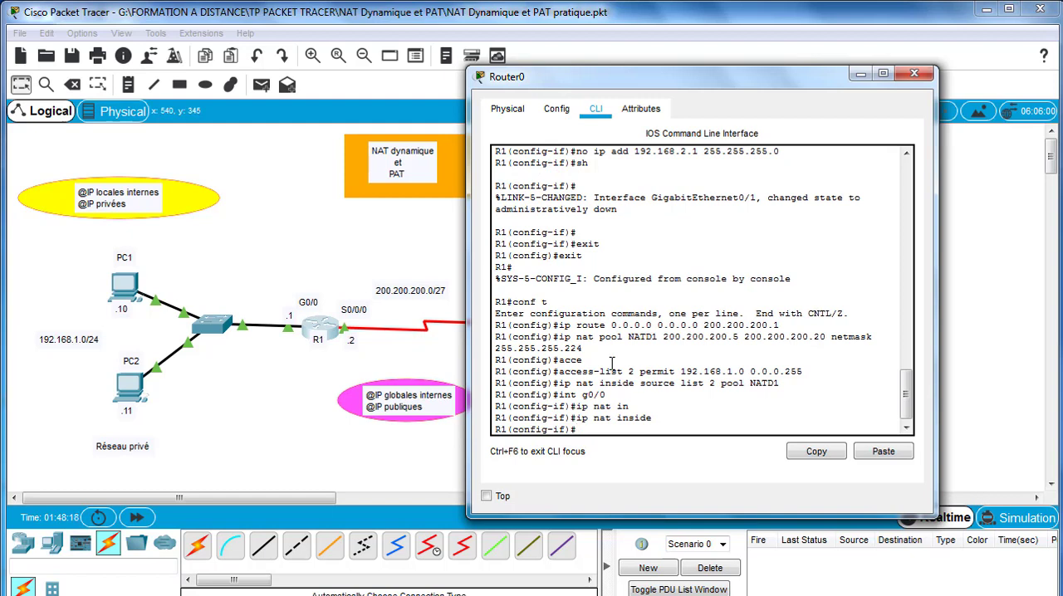
{"action": "key", "text": "Return"}
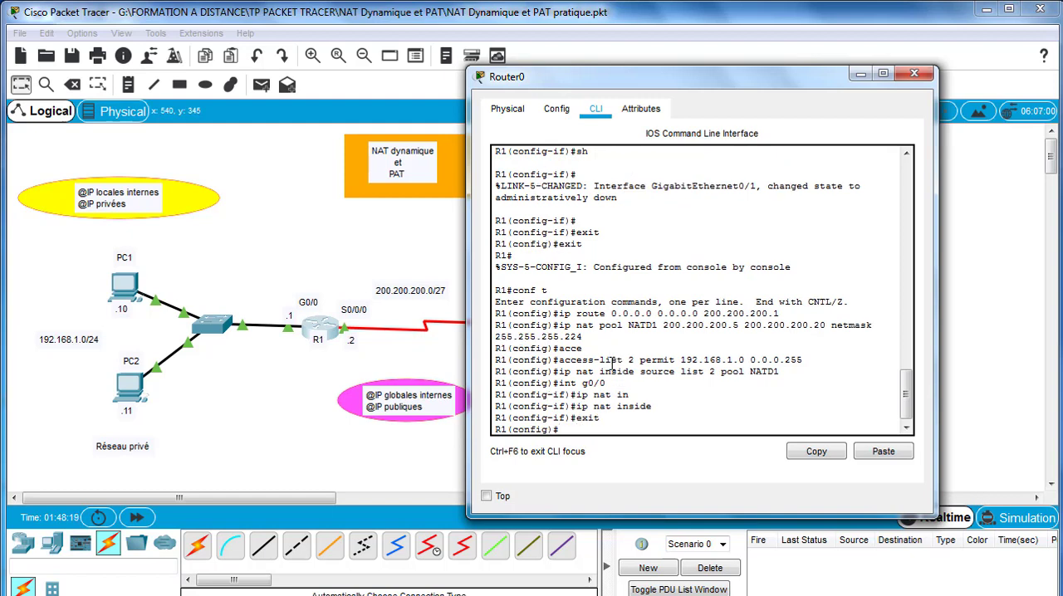
- Enter interface s0/0/0 on R1, set it as ip nat outside, and exit the interface configuration
{"action": "type", "text": "int s0/0/0"}
{"action": "key", "text": "Return"}
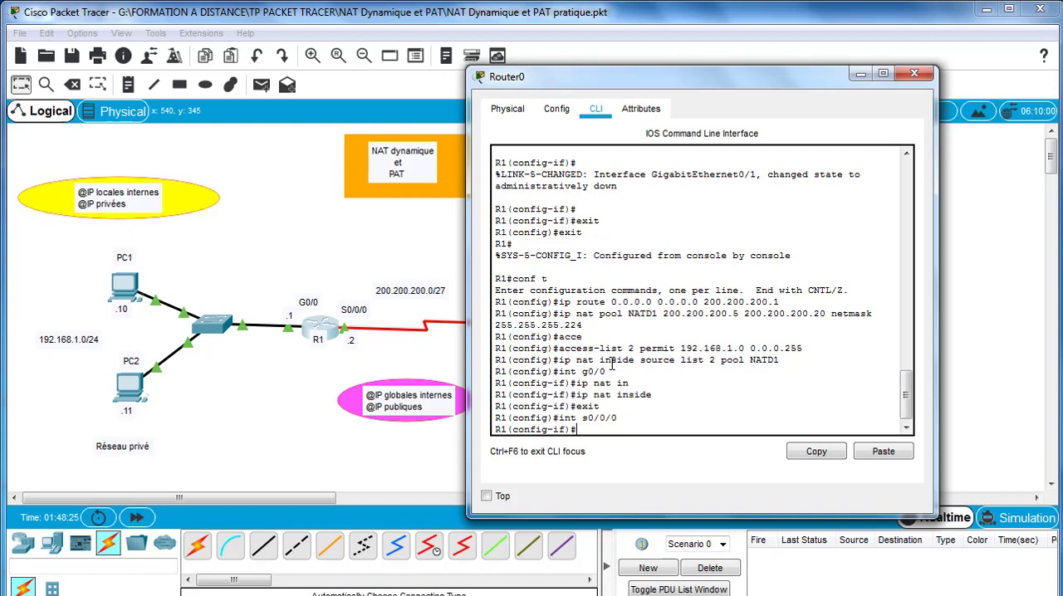
{"action": "type", "text": "ip nat ou"}
{"action": "key", "text": "Tab"}
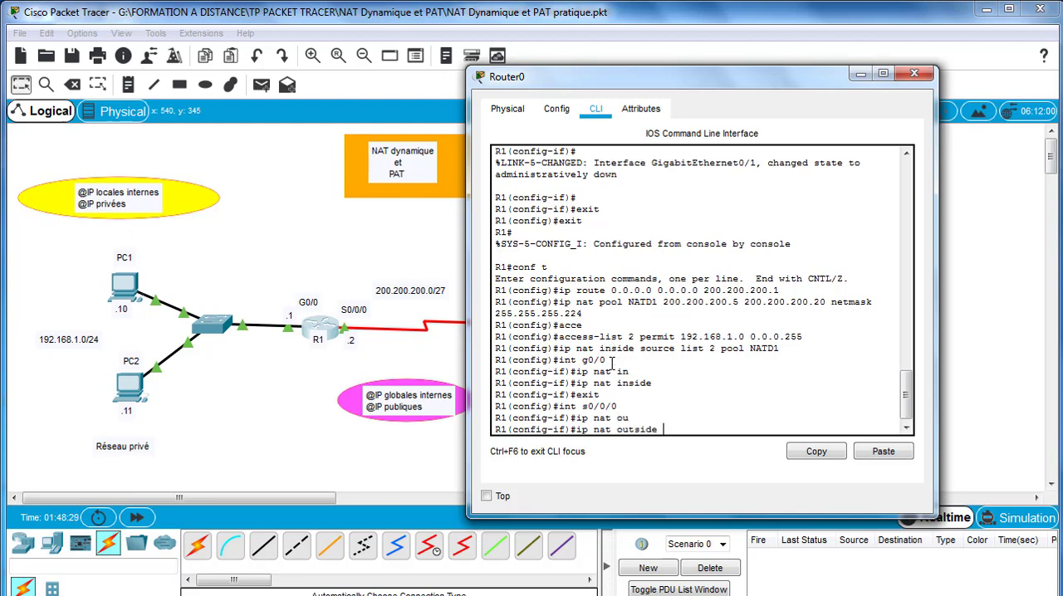
{"action": "key", "text": "Return"}
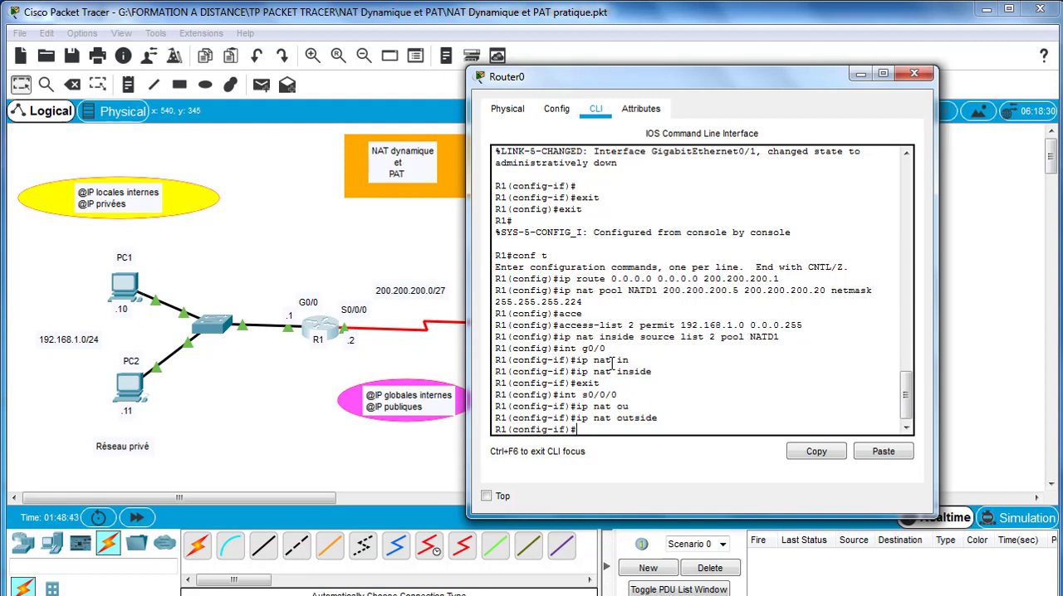
{"action": "type", "text": "it"}
{"action": "key", "text": "Return"}
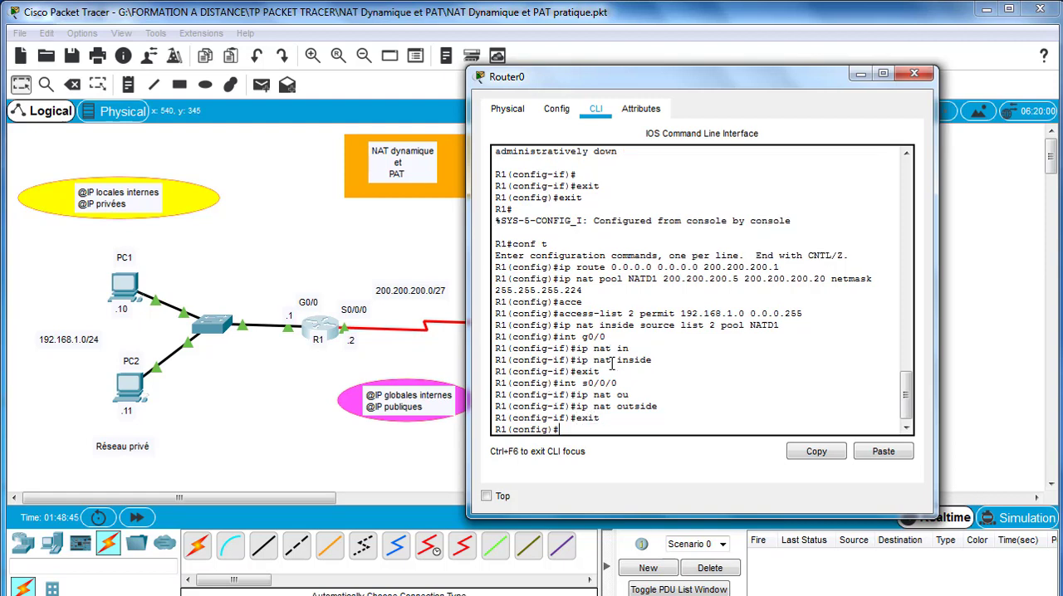
- Leave R1's configuration mode, save the running configuration with copy run start, and close the router window
{"action": "type", "text": "exit"}
{"action": "key", "text": "Return"}
{"action": "key", "text": "Return"}
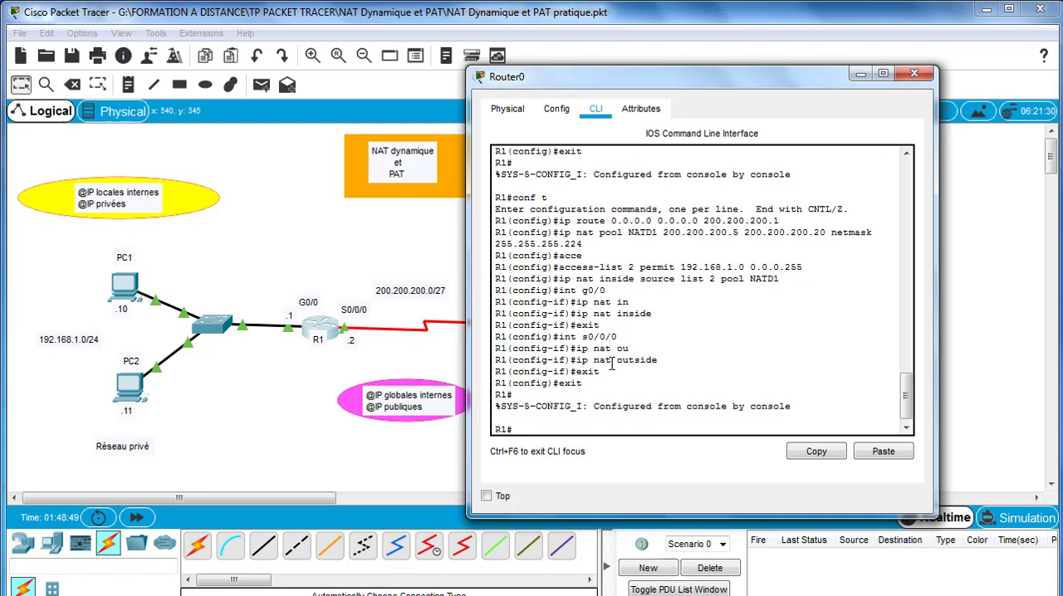
{"action": "type", "text": "cop"}
{"action": "key", "text": "Return"}
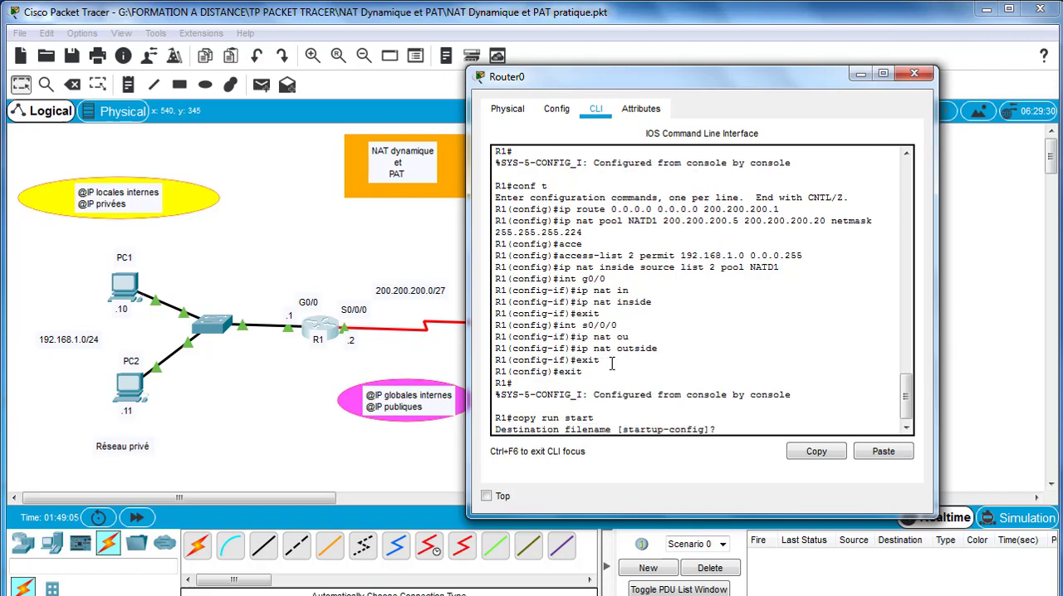
{"action": "key", "text": "Return"}
{"action": "left_click", "coordinate": [914, 73]}
- Open SP1's command line, leave its configuration mode, and save the running configuration with copy run start
{"action": "left_click", "coordinate": [544, 331]}
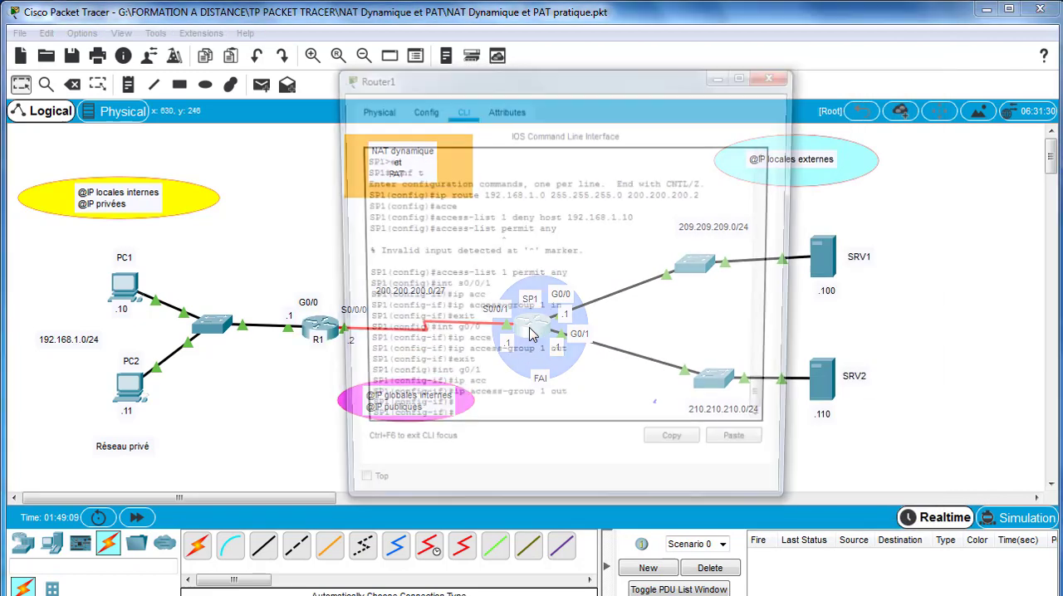
{"action": "key", "text": "Return"}
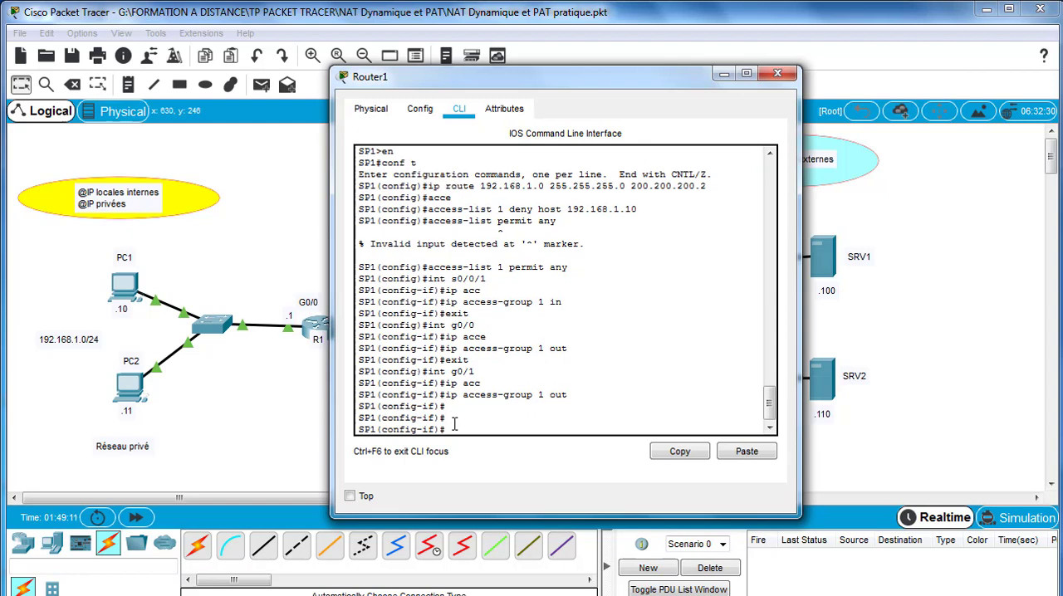
{"action": "type", "text": "exit"}
{"action": "key", "text": "Return"}
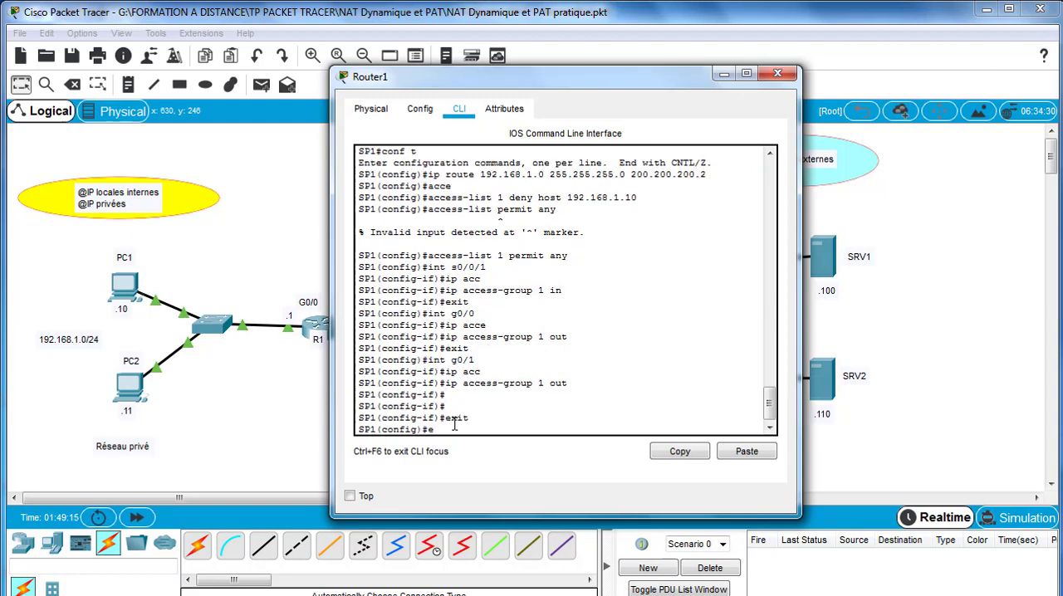
{"action": "type", "text": "exit"}
{"action": "key", "text": "Return"}
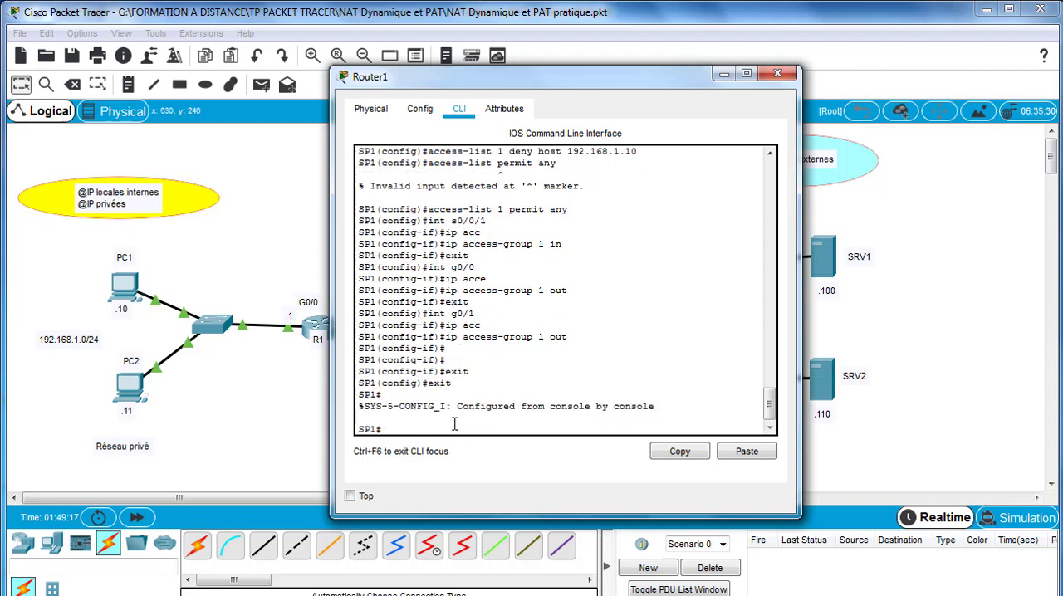
{"action": "type", "text": "copy run start"}
{"action": "key", "text": "Return"}
{"action": "key", "text": "Return"}
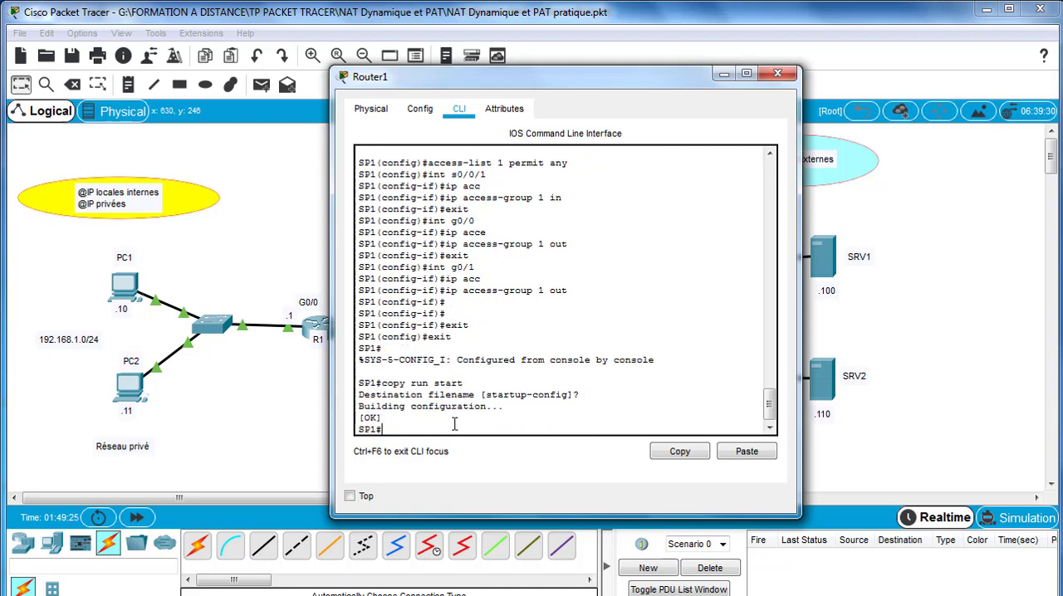
- Close SP1's router window and send simple test PDUs from PC1 to SRV1 and from PC2 to SRV2
{"action": "left_click", "coordinate": [777, 74]}
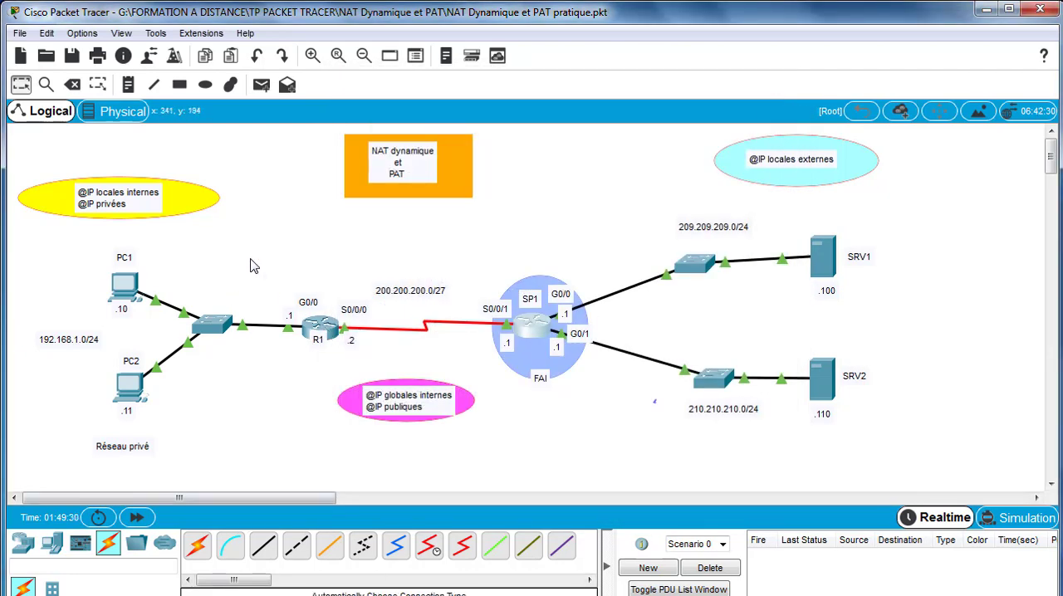
{"action": "left_click", "coordinate": [261, 84]}
{"action": "left_click", "coordinate": [125, 288]}
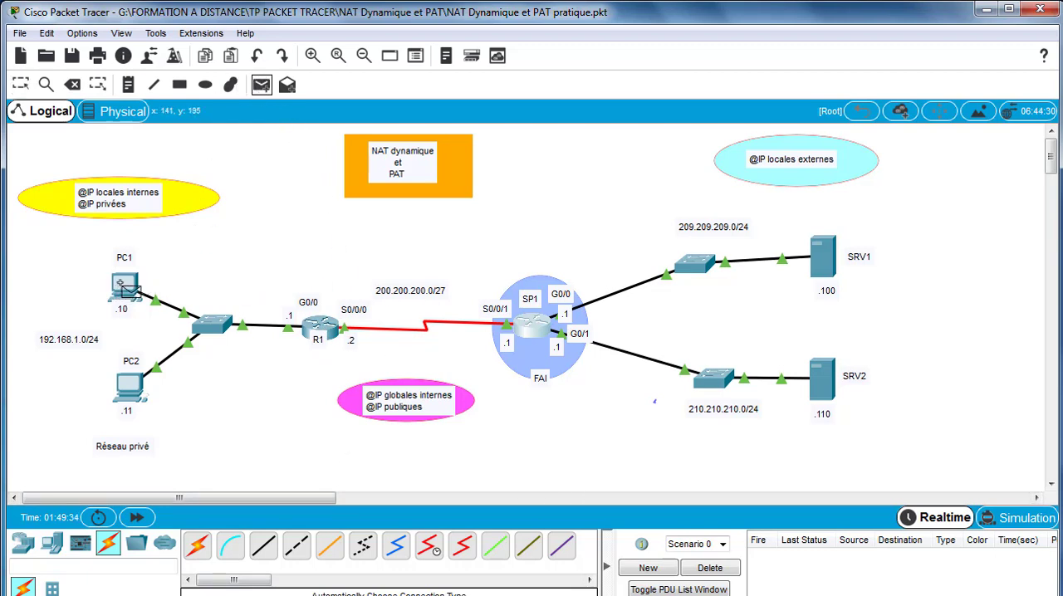
{"action": "left_click", "coordinate": [822, 262]}
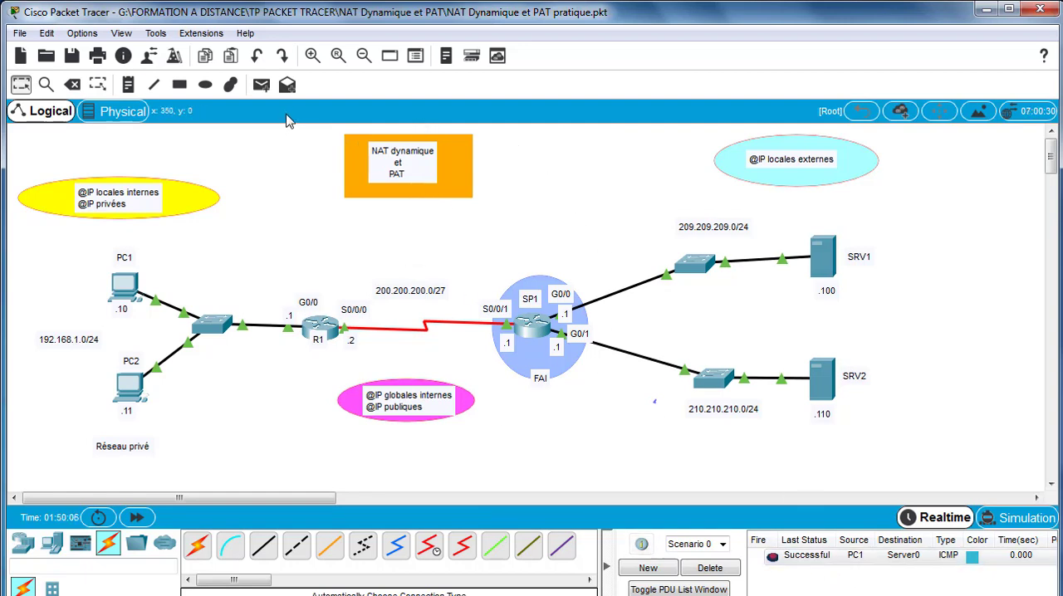
{"action": "left_click", "coordinate": [261, 86]}
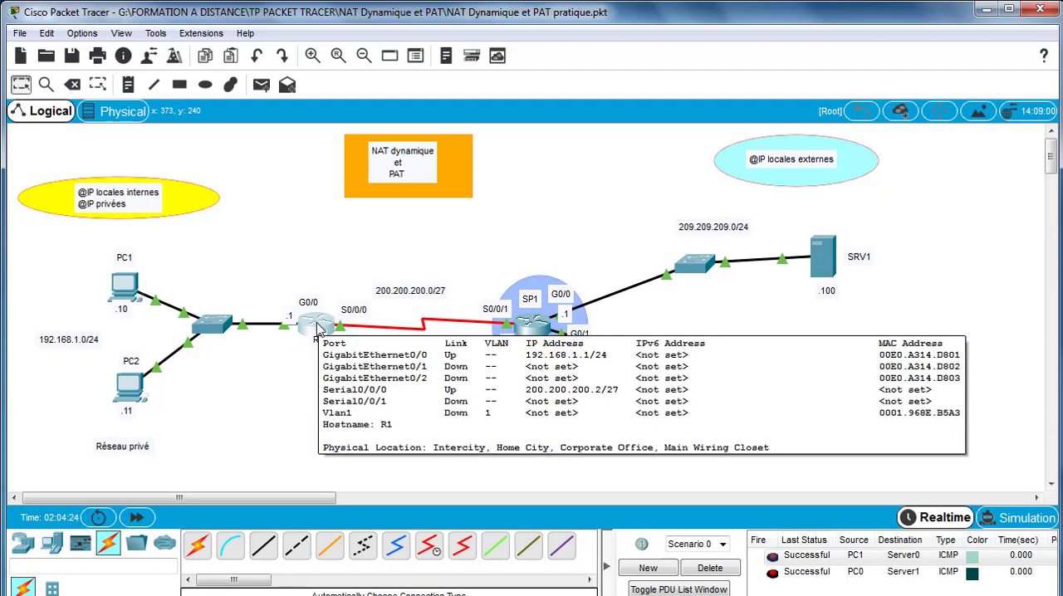
- Open R1's command line, enter privileged mode, and turn on NAT debugging with debug ip nat
{"action": "left_click", "coordinate": [319, 328]}
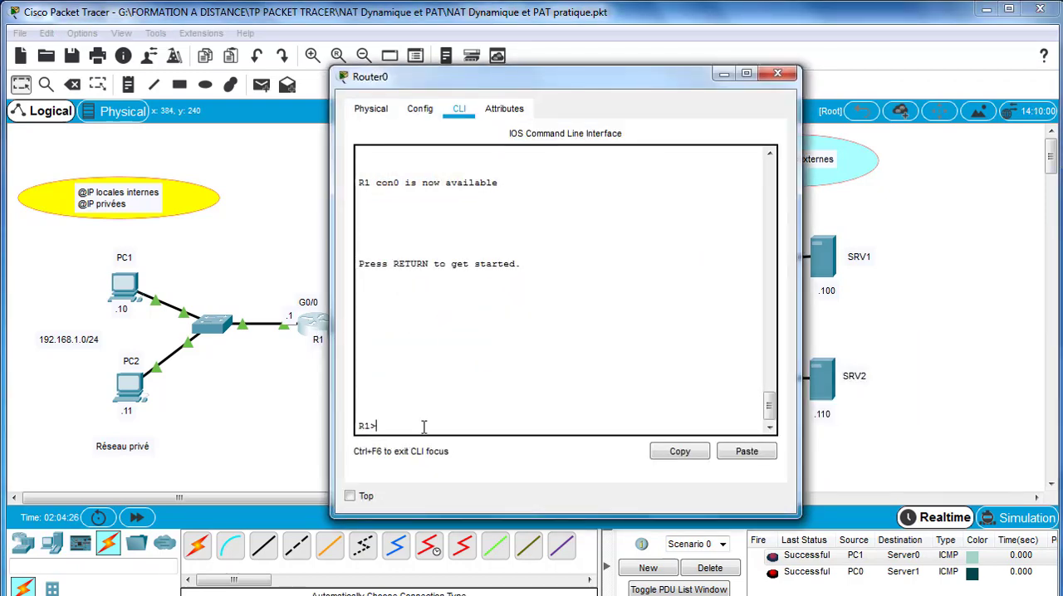
{"action": "type", "text": "en"}
{"action": "key", "text": "Return"}
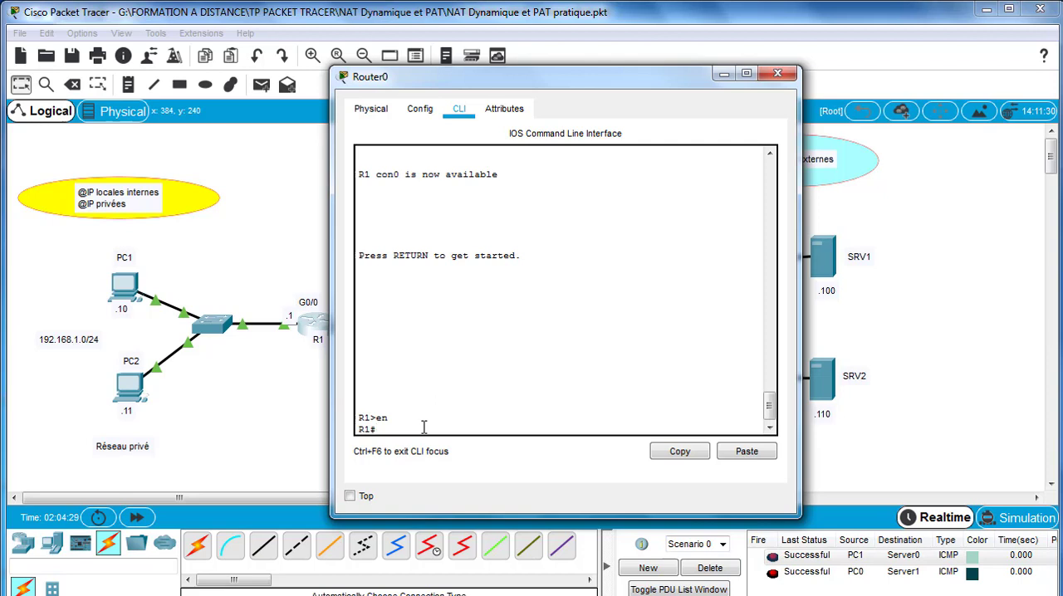
{"action": "type", "text": "debug ip"}
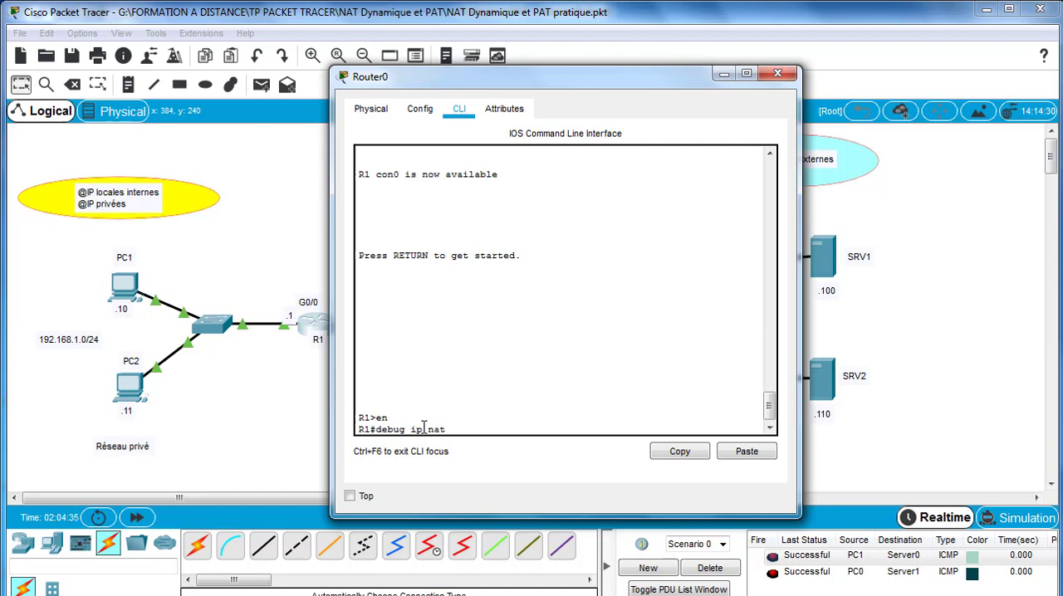
{"action": "type", "text": " nat"}
{"action": "key", "text": "Return"}
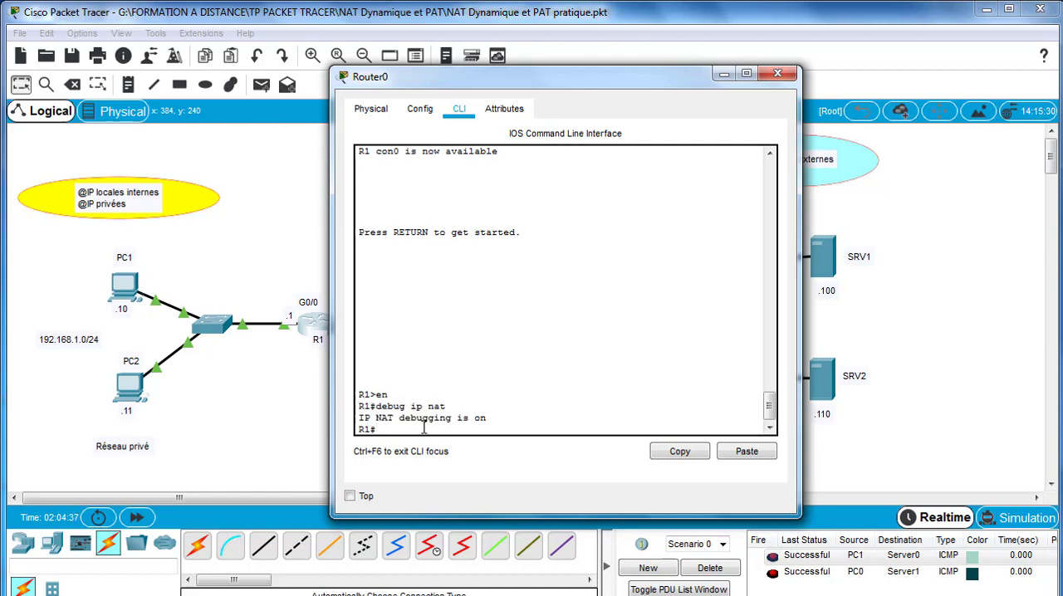
- With NAT debugging running, send simple PDUs from PC1 to SRV1 and PC2 to SRV2, then delete the PDU scenario
{"action": "left_click", "coordinate": [261, 84]}
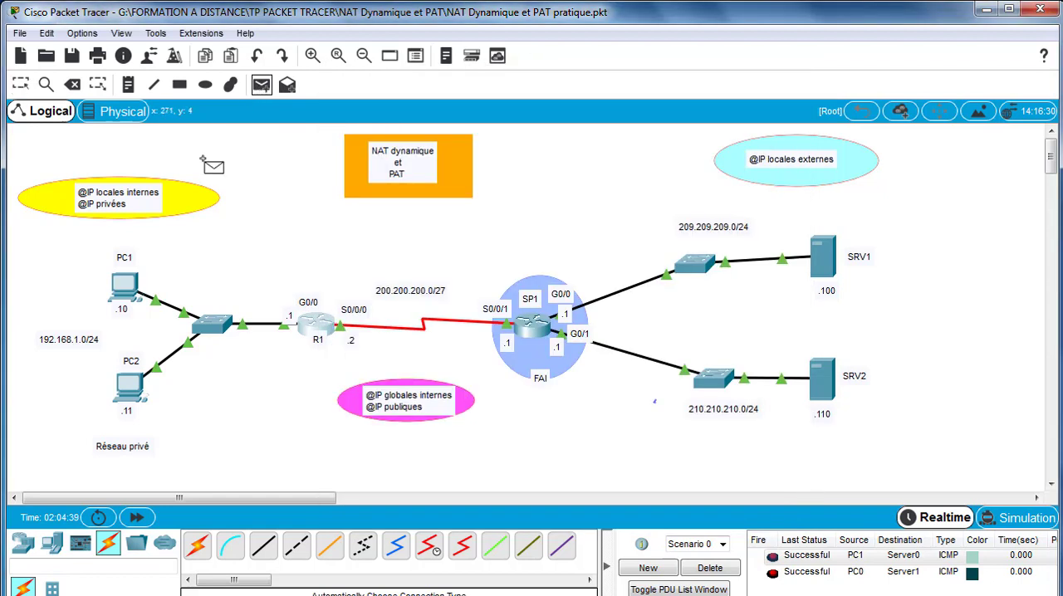
{"action": "left_click", "coordinate": [129, 285]}
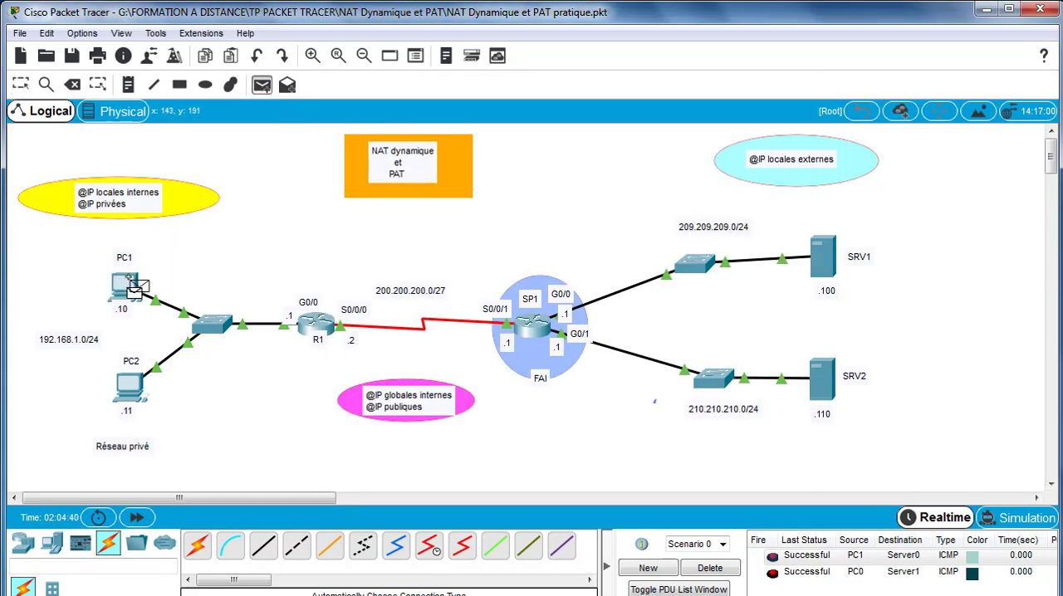
{"action": "left_click", "coordinate": [833, 261]}
{"action": "left_click", "coordinate": [262, 86]}
{"action": "left_click", "coordinate": [126, 382]}
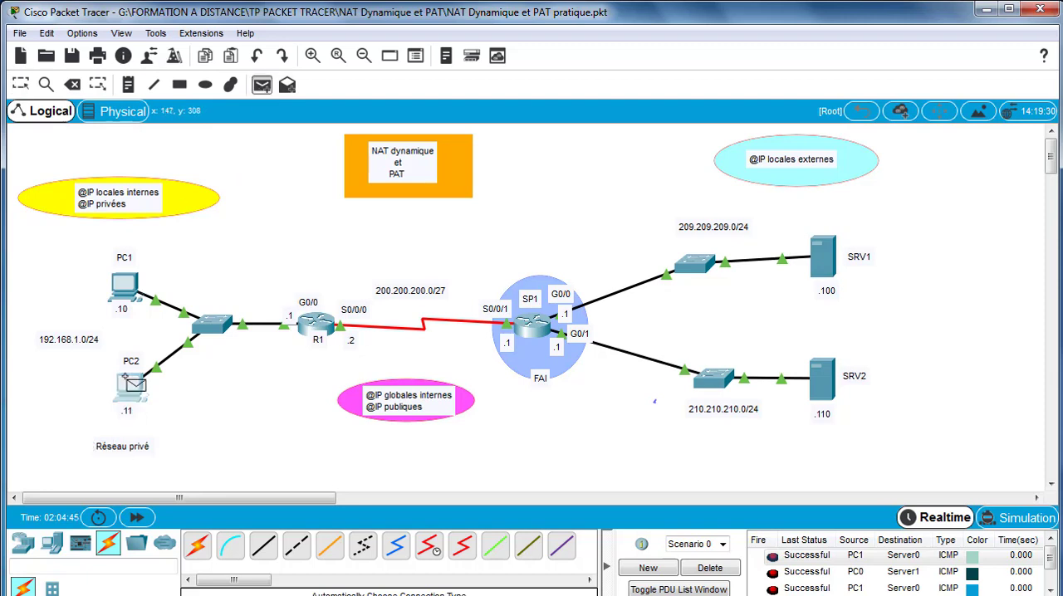
{"action": "left_click", "coordinate": [814, 393]}
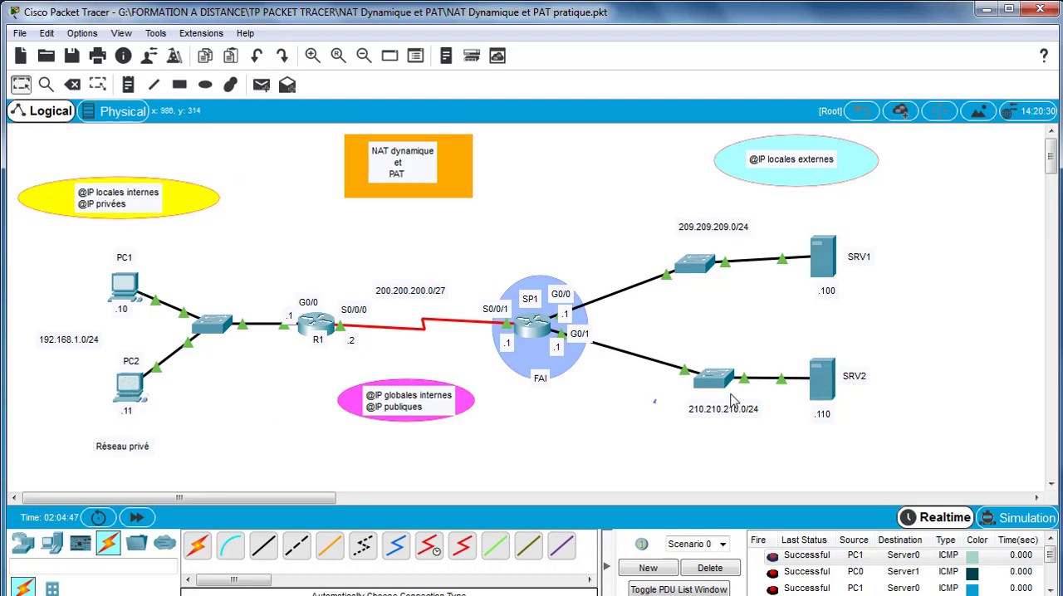
{"action": "left_click", "coordinate": [710, 569]}
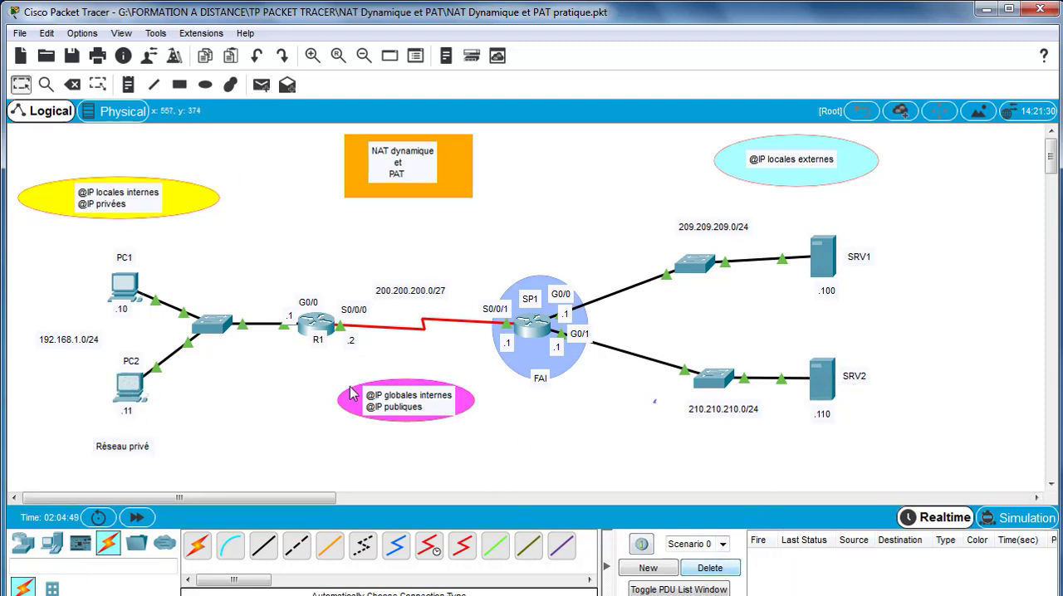
- Examine the public addresses used for PC1 and PC2 in R1's NAT debug output, then close the router window
{"action": "left_click", "coordinate": [316, 324]}
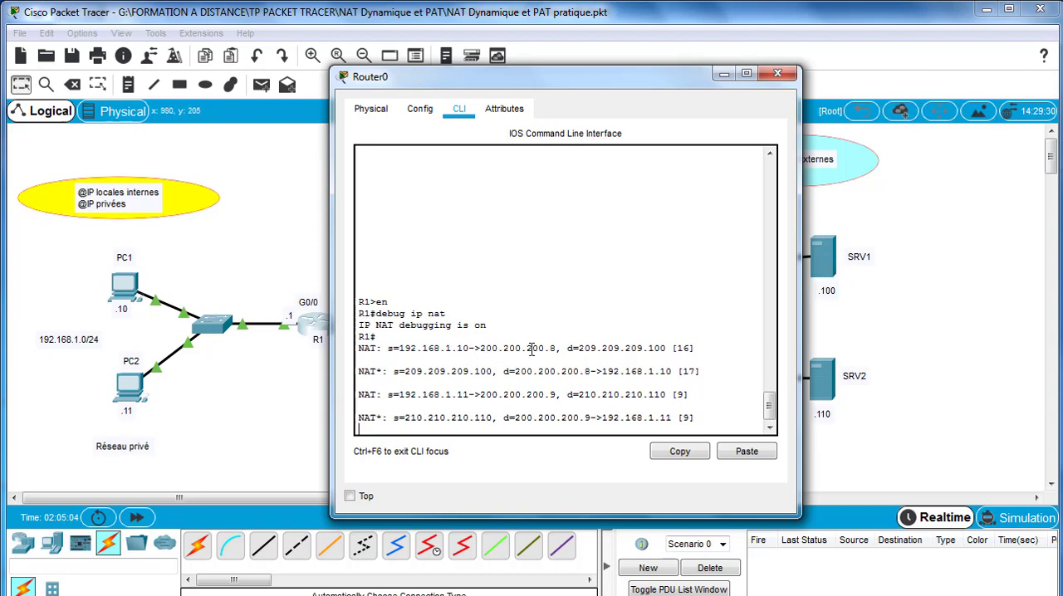
{"action": "left_click_drag", "start_coordinate": [556, 348], "coordinate": [551, 347]}
{"action": "left_click_drag", "start_coordinate": [556, 395], "coordinate": [549, 395]}
{"action": "left_click", "coordinate": [778, 76]}
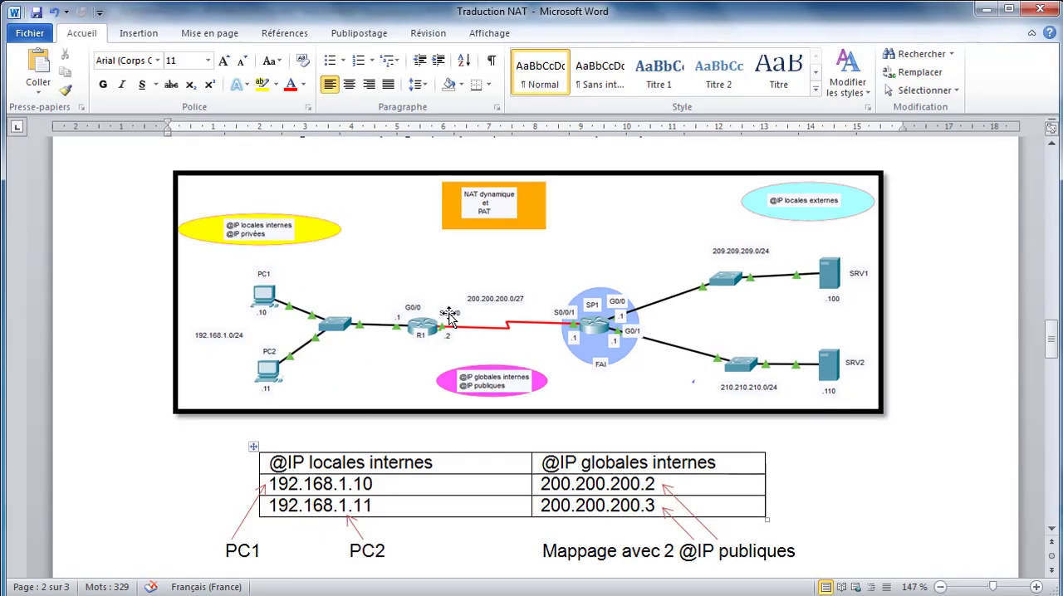
- Switch to the Traduction NAT document in Word and review the dynamic NAT diagram, its mapping table, and the PAT section
{"action": "scroll", "coordinate": [438, 318], "scroll_direction": "up", "scroll_amount": 1}
{"action": "scroll", "coordinate": [438, 318], "scroll_direction": "down", "scroll_amount": 8}
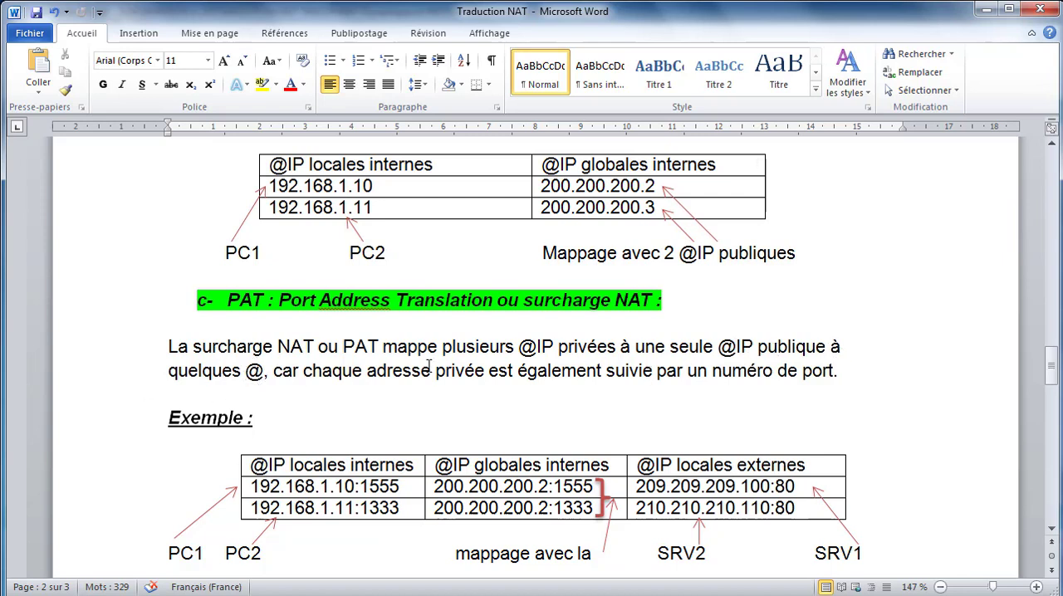
{"action": "scroll", "coordinate": [488, 265], "scroll_direction": "up", "scroll_amount": 7}
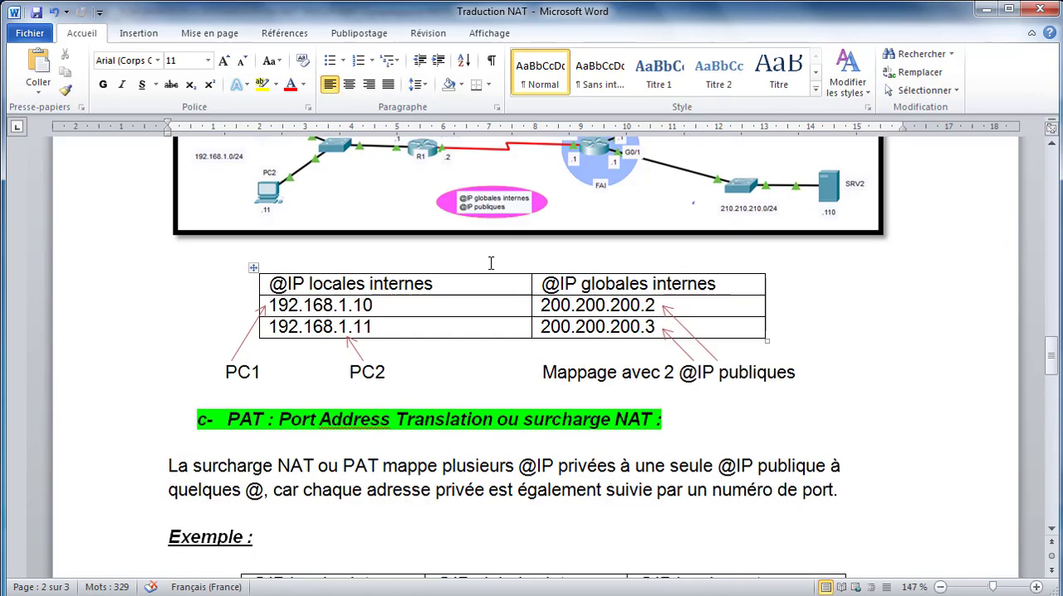
{"action": "scroll", "coordinate": [488, 264], "scroll_direction": "up", "scroll_amount": 2}
{"action": "scroll", "coordinate": [489, 264], "scroll_direction": "down", "scroll_amount": 2}
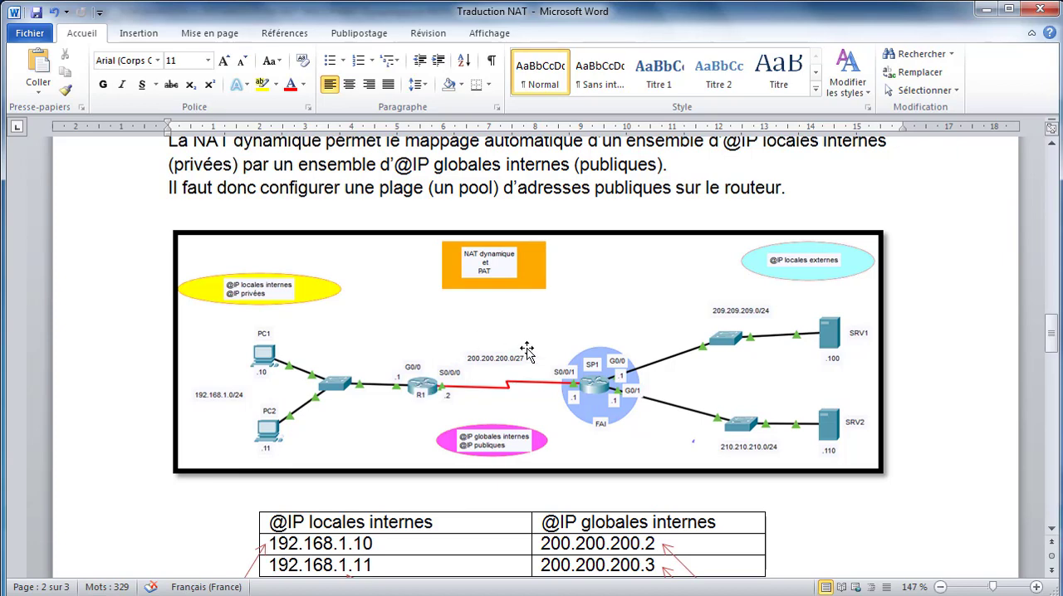
{"action": "scroll", "coordinate": [528, 351], "scroll_direction": "down", "scroll_amount": 1}
{"action": "scroll", "coordinate": [528, 351], "scroll_direction": "down", "scroll_amount": 6}
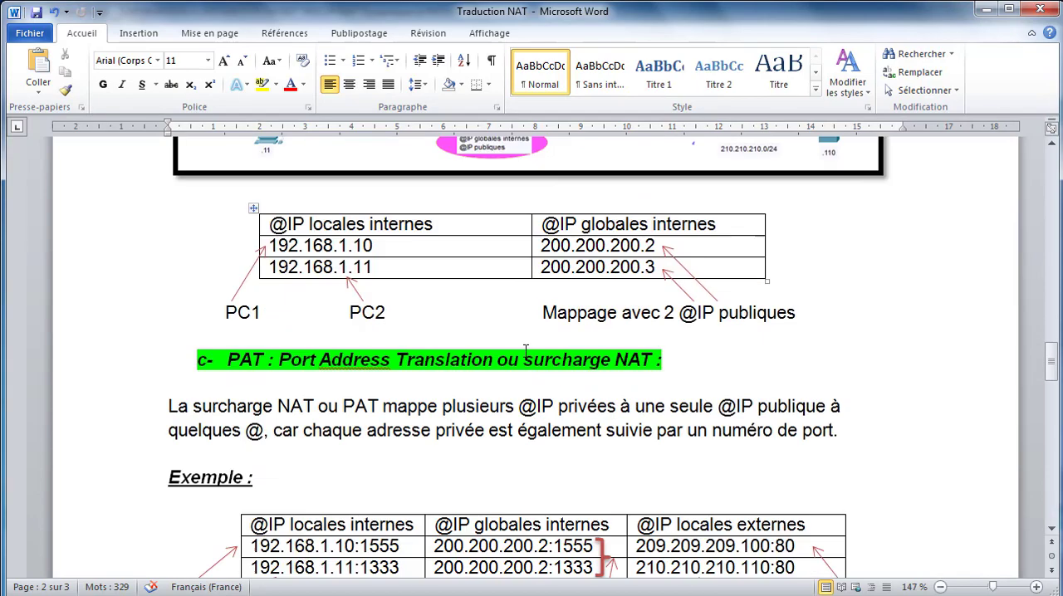
{"action": "scroll", "coordinate": [525, 351], "scroll_direction": "up", "scroll_amount": 9}
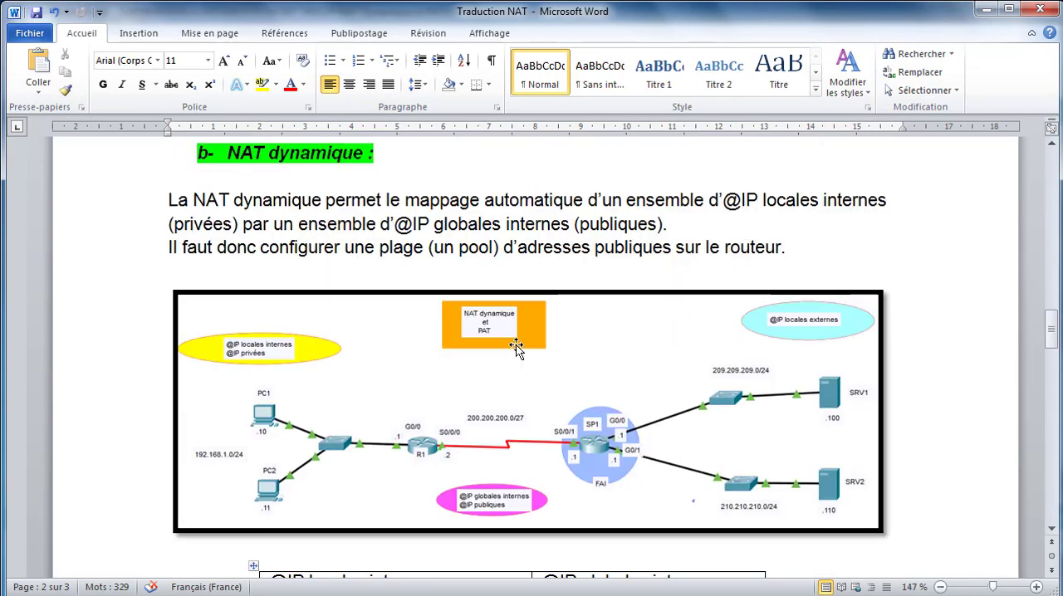
{"action": "scroll", "coordinate": [501, 306], "scroll_direction": "down", "scroll_amount": 4}
{"action": "scroll", "coordinate": [541, 387], "scroll_direction": "down", "scroll_amount": 6}
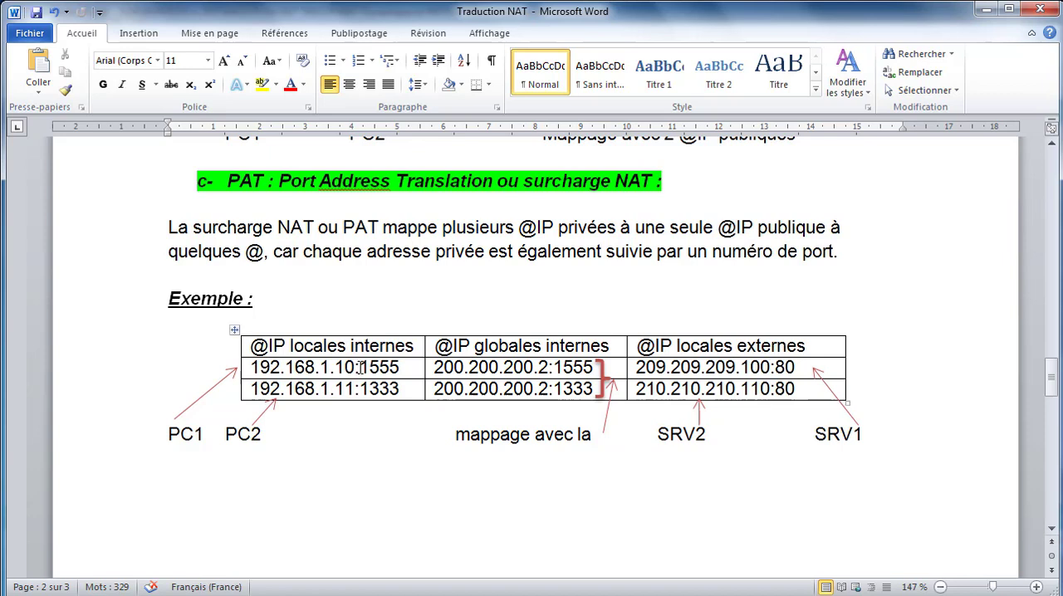
- Examine the port numbers in the PAT example table, highlighting port 1555 of 192.168.1.10, and compare with the dynamic NAT table
{"action": "left_click_drag", "start_coordinate": [361, 367], "coordinate": [398, 366]}
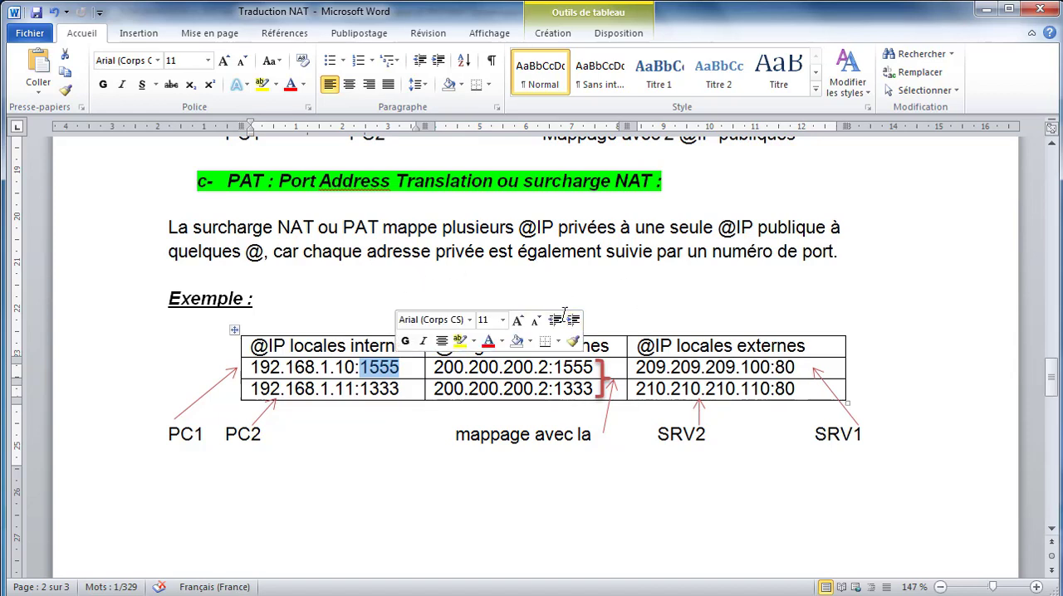
{"action": "left_click", "coordinate": [542, 474]}
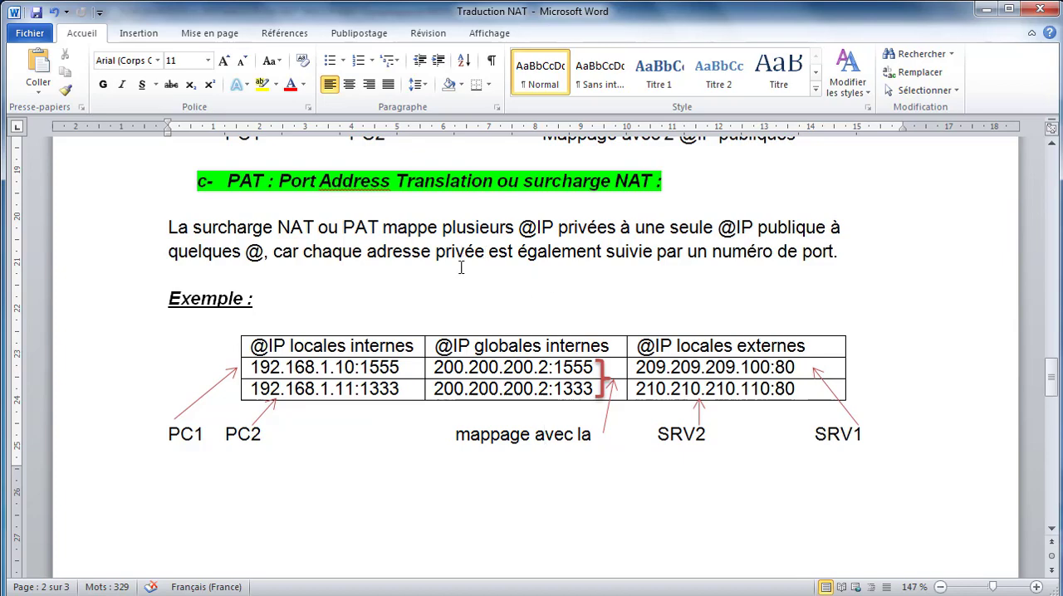
{"action": "scroll", "coordinate": [462, 257], "scroll_direction": "up", "scroll_amount": 5}
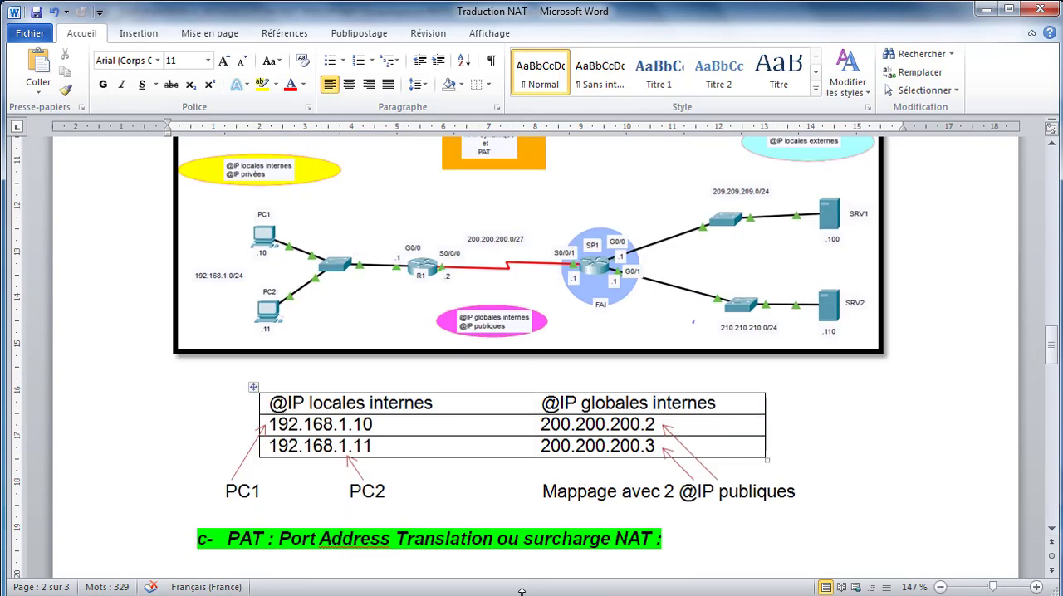
{"action": "key", "text": "alt+Tab"}
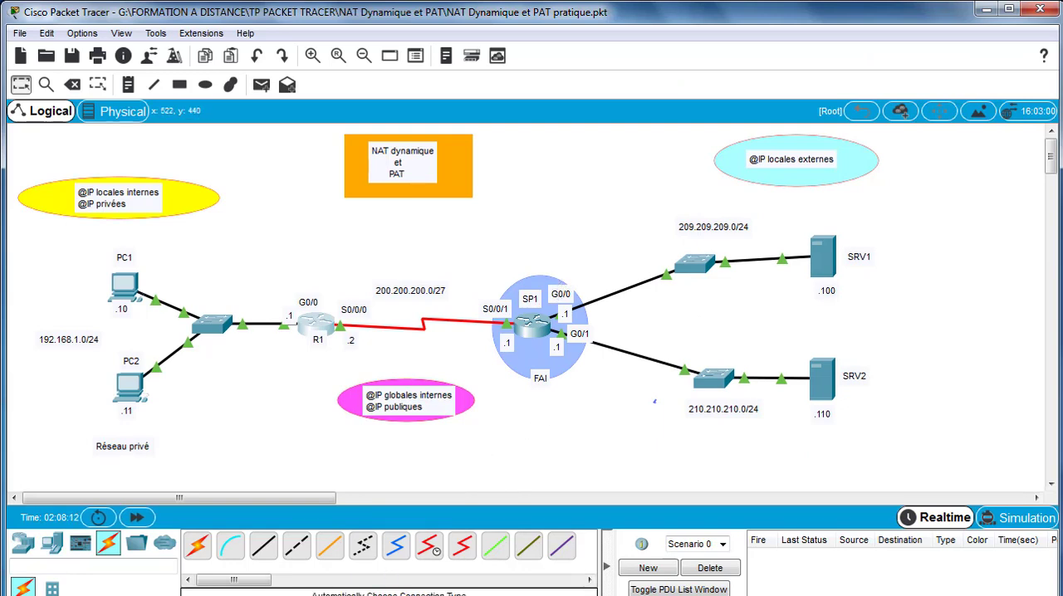
{"action": "key", "text": "alt+Tab"}
{"action": "scroll", "coordinate": [417, 511], "scroll_direction": "down", "scroll_amount": 10}
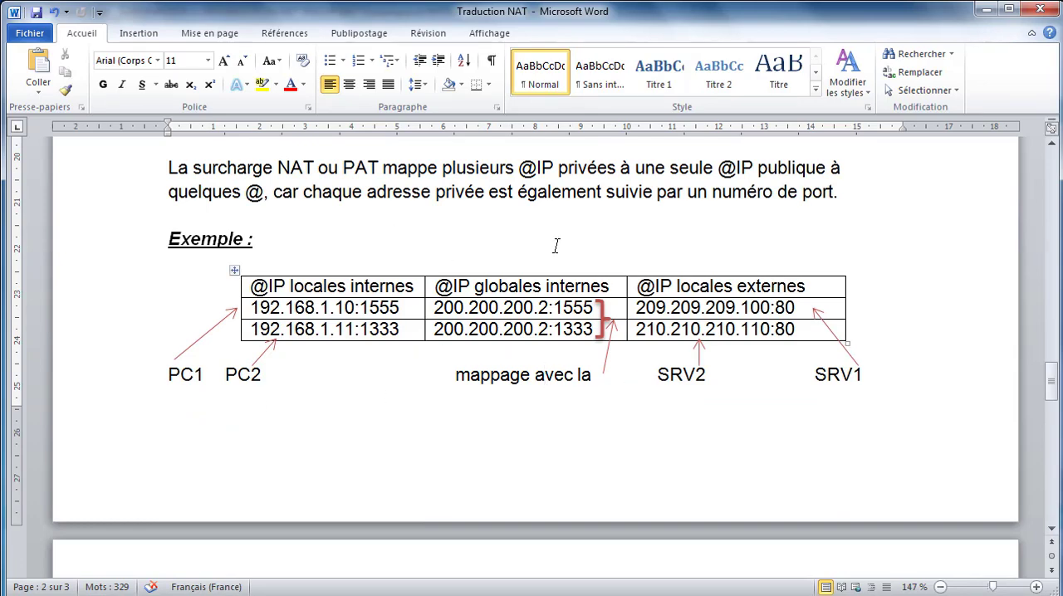
{"action": "scroll", "coordinate": [557, 246], "scroll_direction": "up", "scroll_amount": 1}
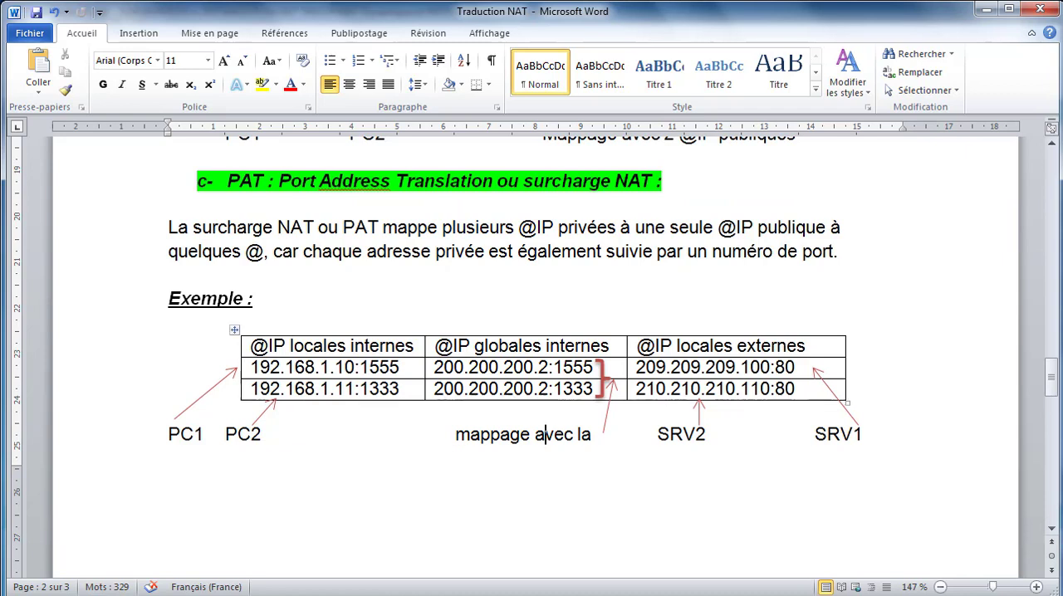
- Switch back to Packet Tracer, open R1's command line, and turn off NAT debugging with no debug ip nat
{"action": "key", "text": "alt+Tab"}
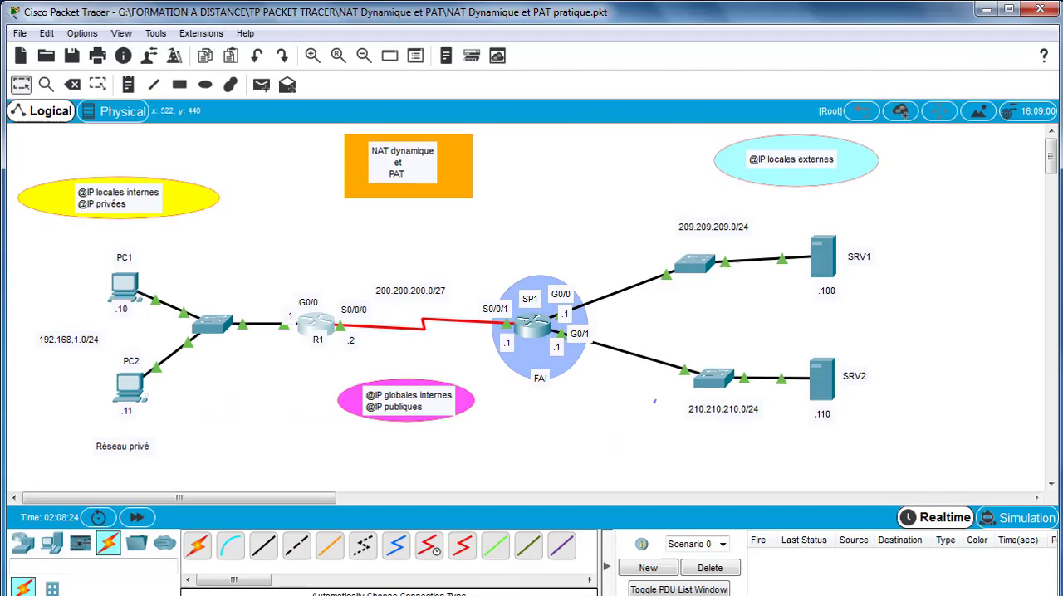
{"action": "left_click", "coordinate": [322, 325]}
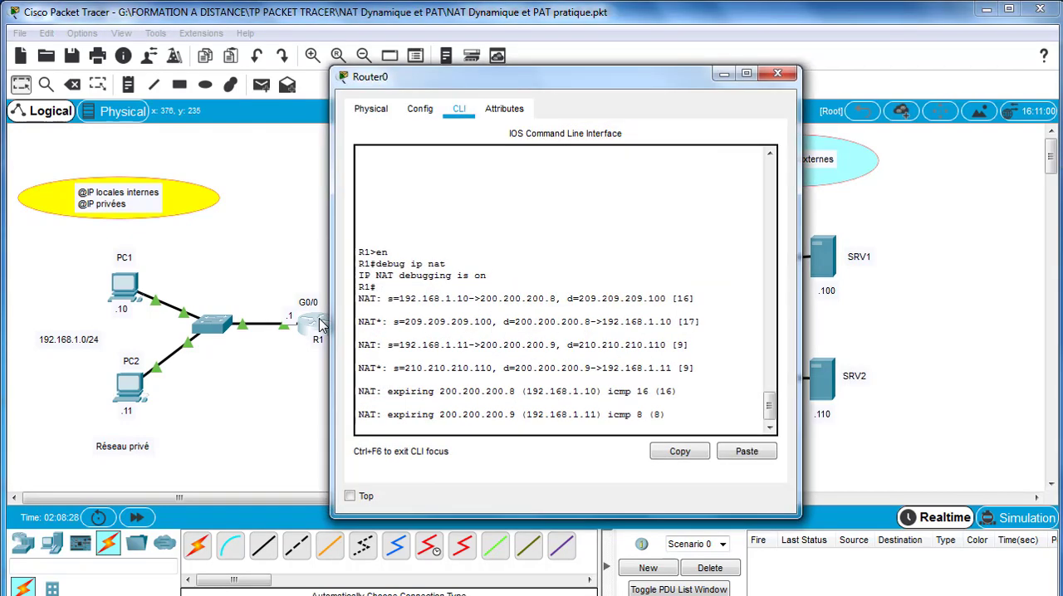
{"action": "left_click", "coordinate": [683, 416]}
{"action": "key", "text": "Return"}
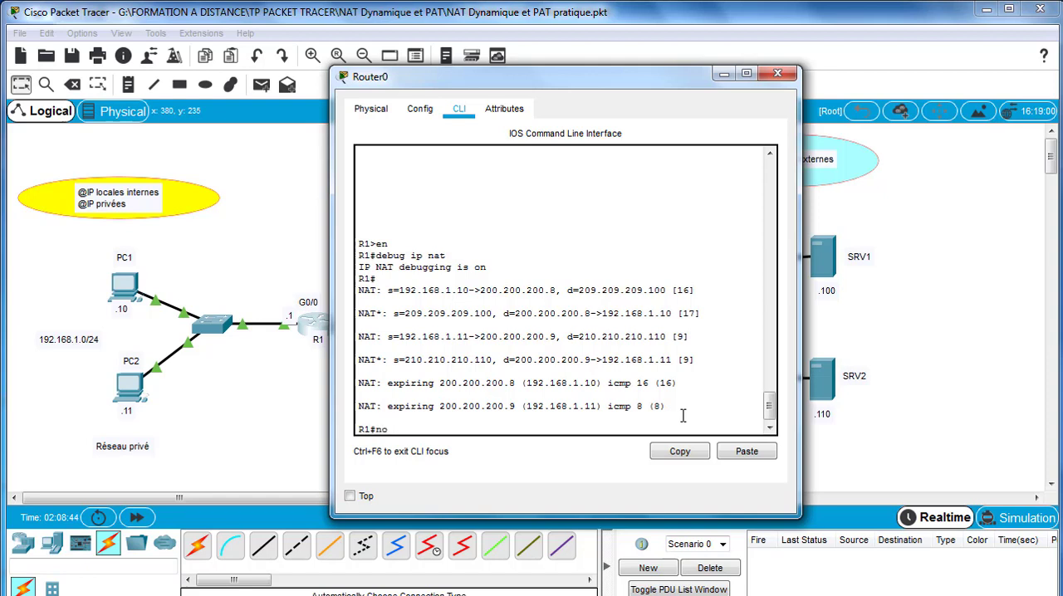
{"action": "type", "text": "g ip nat"}
{"action": "key", "text": "Return"}
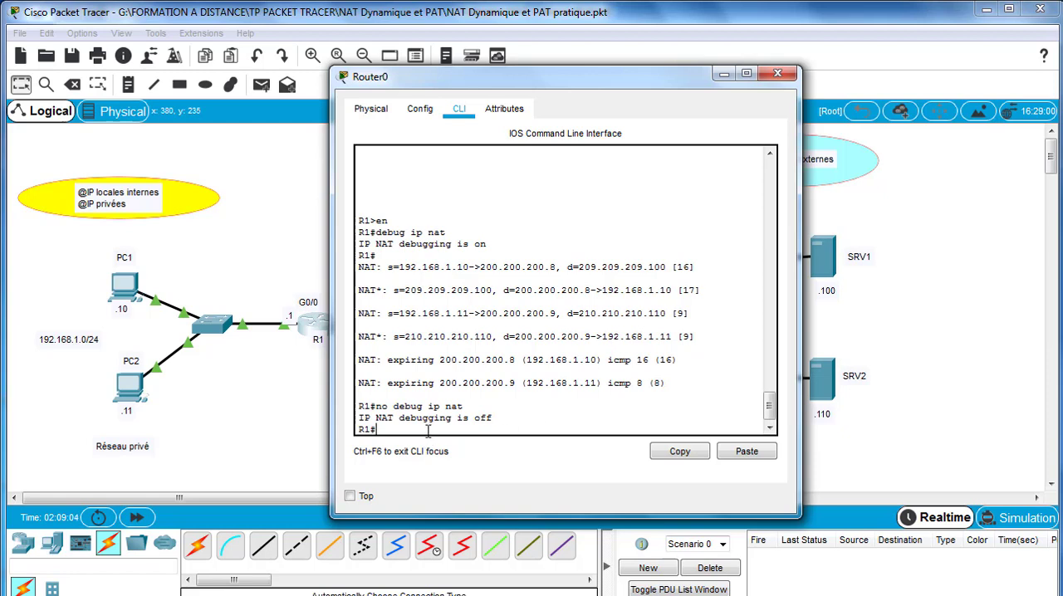
- In R1's global configuration mode, enable PAT with ip nat inside source list 2 pool NATD1 overload
{"action": "type", "text": "onf t"}
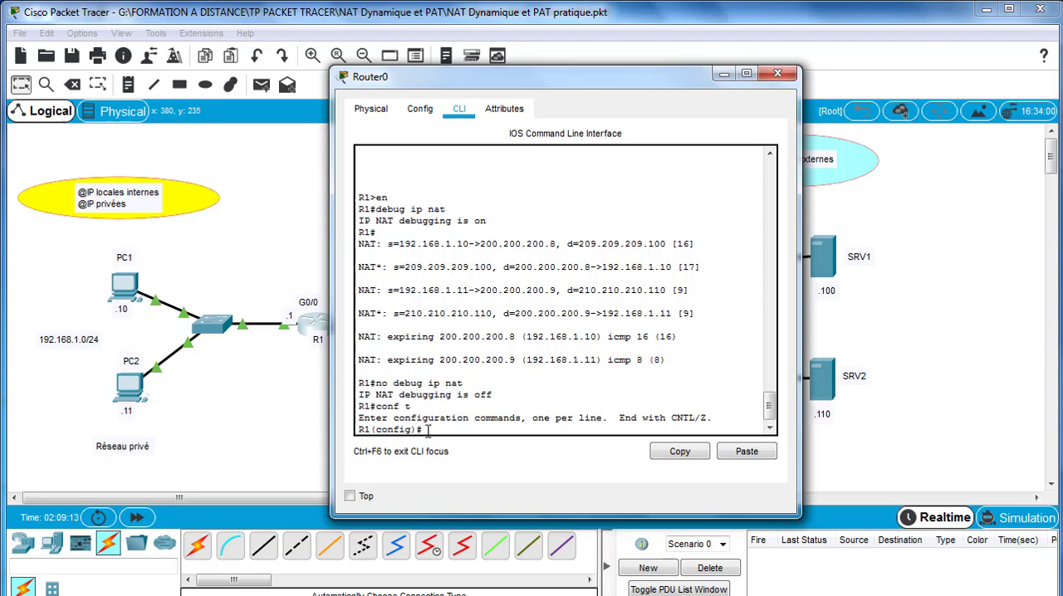
{"action": "type", "text": "ip nat ins"}
{"action": "key", "text": "Tab"}
{"action": "type", "text": "source"}
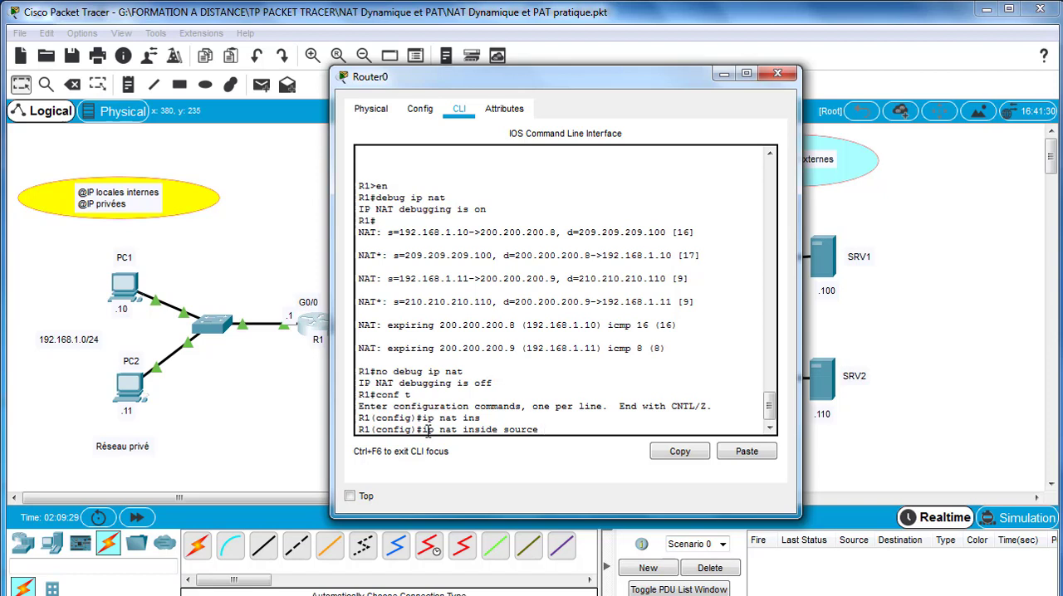
{"action": "type", "text": " list"}
{"action": "type", "text": " 2"}
{"action": "type", "text": " pool"}
{"action": "type", "text": " B"}
{"action": "type", "text": "ATD"}
{"action": "type", "text": "1"}
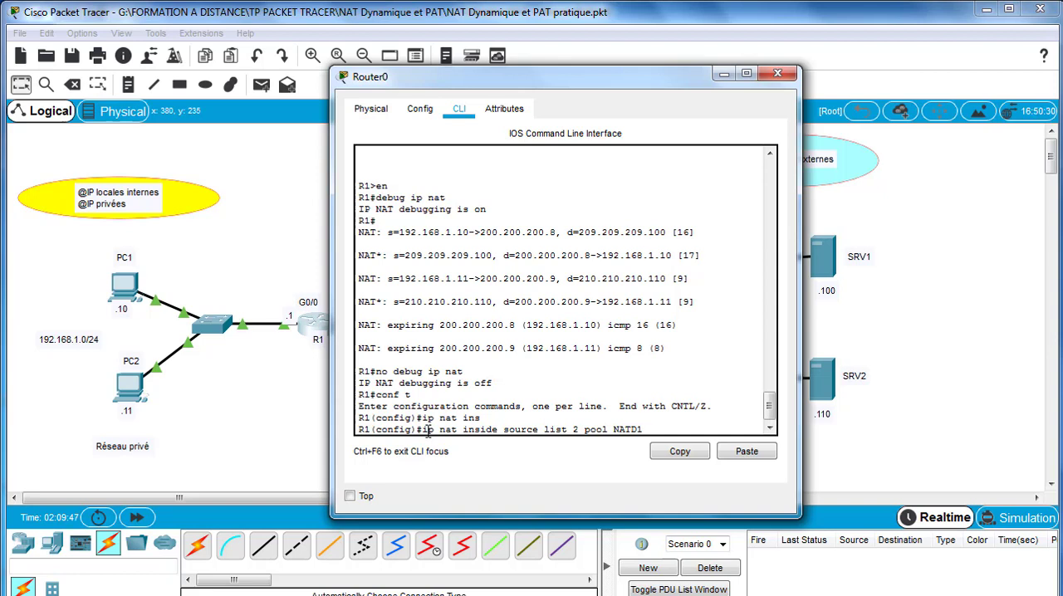
{"action": "type", "text": "over"}
{"action": "key", "text": "Tab"}
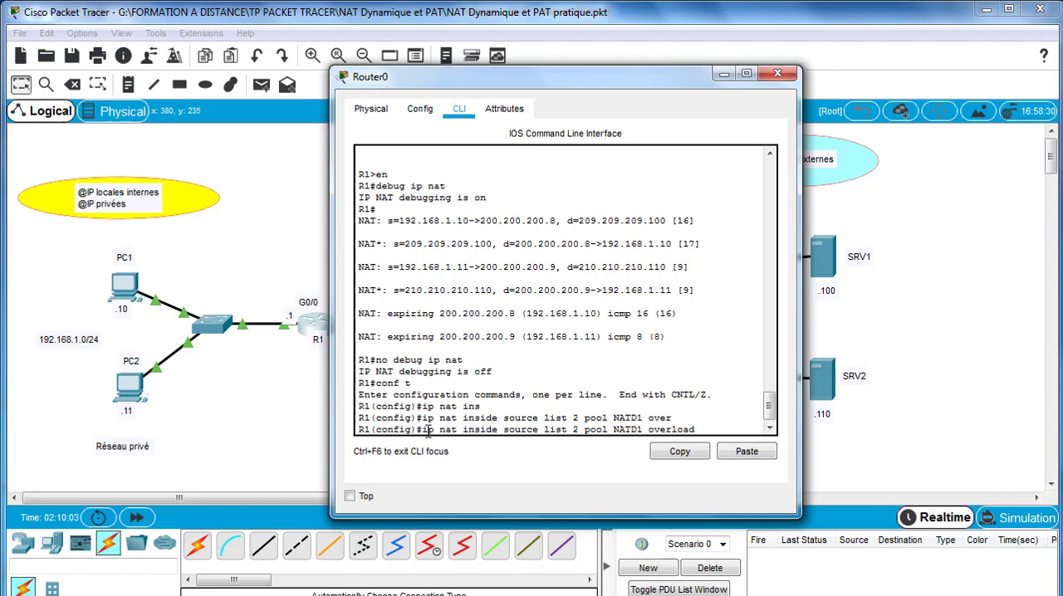
{"action": "key", "text": "Return"}
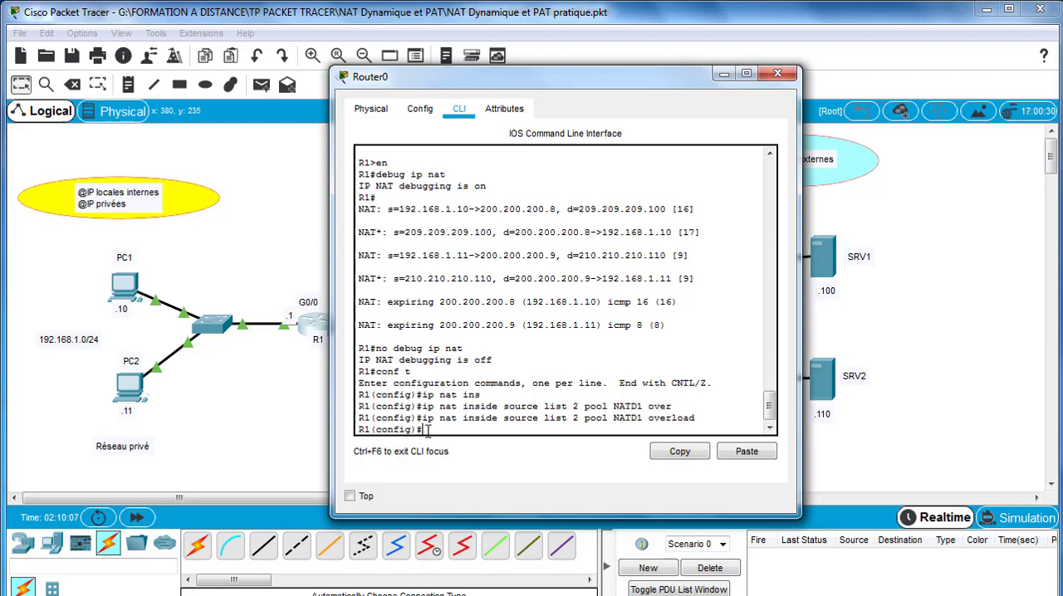
- Leave R1's configuration mode and close the router window
{"action": "type", "text": "exit"}
{"action": "key", "text": "Return"}
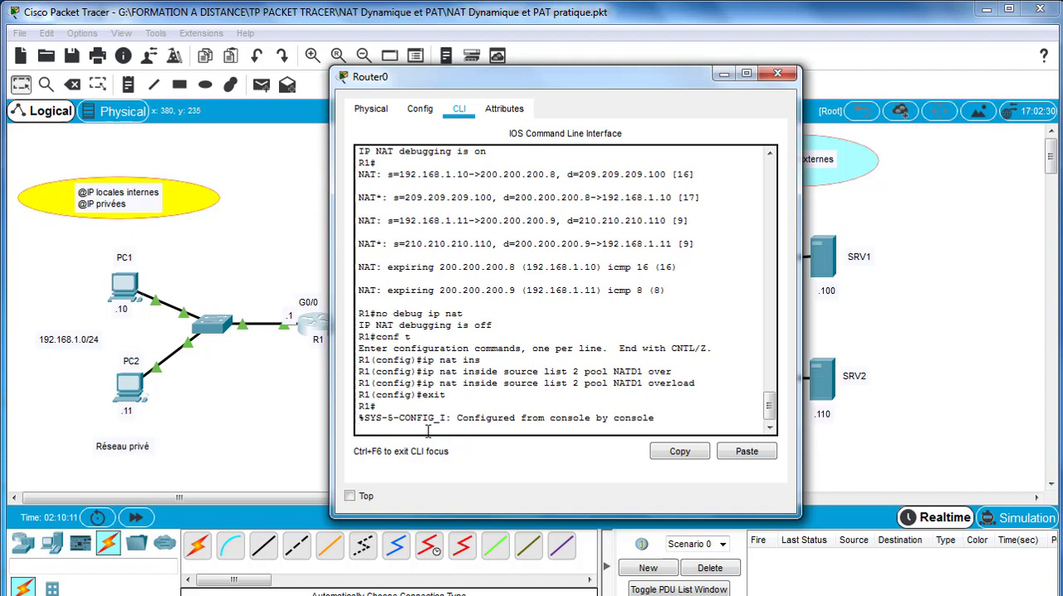
{"action": "key", "text": "Return"}
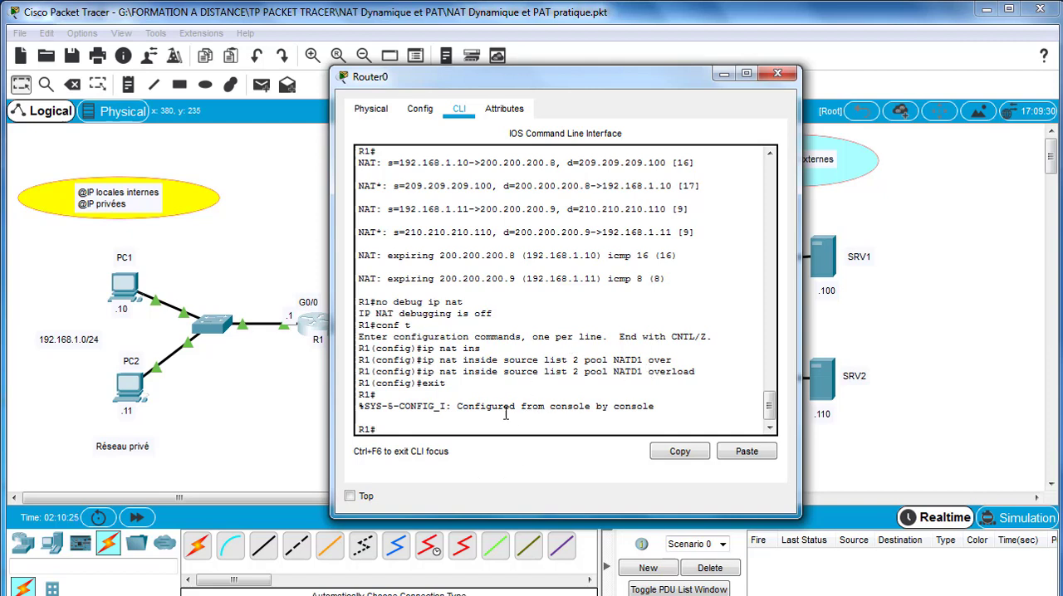
{"action": "left_click", "coordinate": [778, 74]}
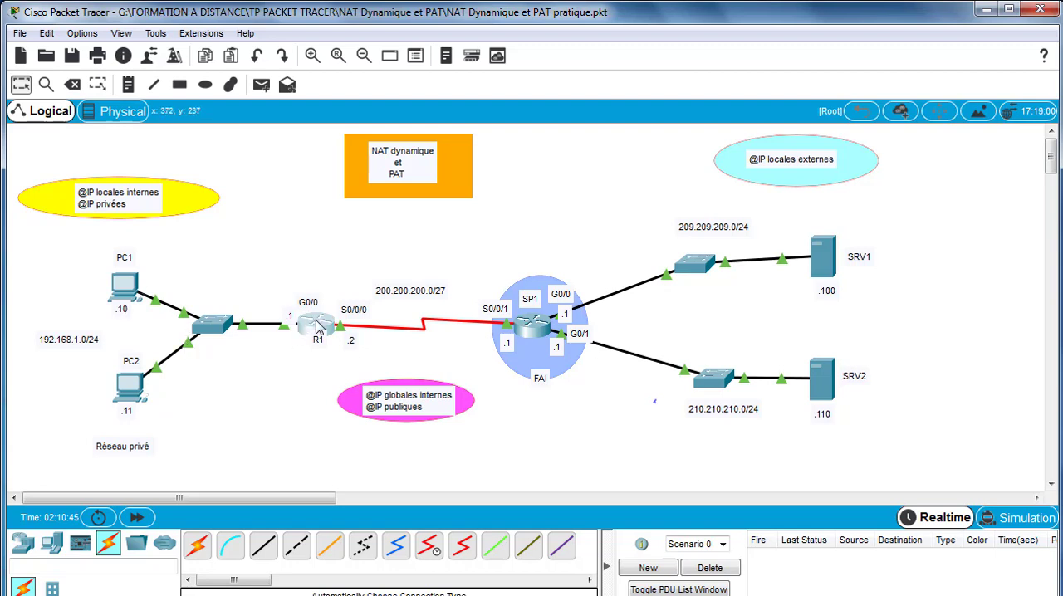
- Send one simple test PDU from PC1 to SRV1 and another from PC2 to SRV2
{"action": "left_click", "coordinate": [263, 86]}
{"action": "left_click", "coordinate": [126, 289]}
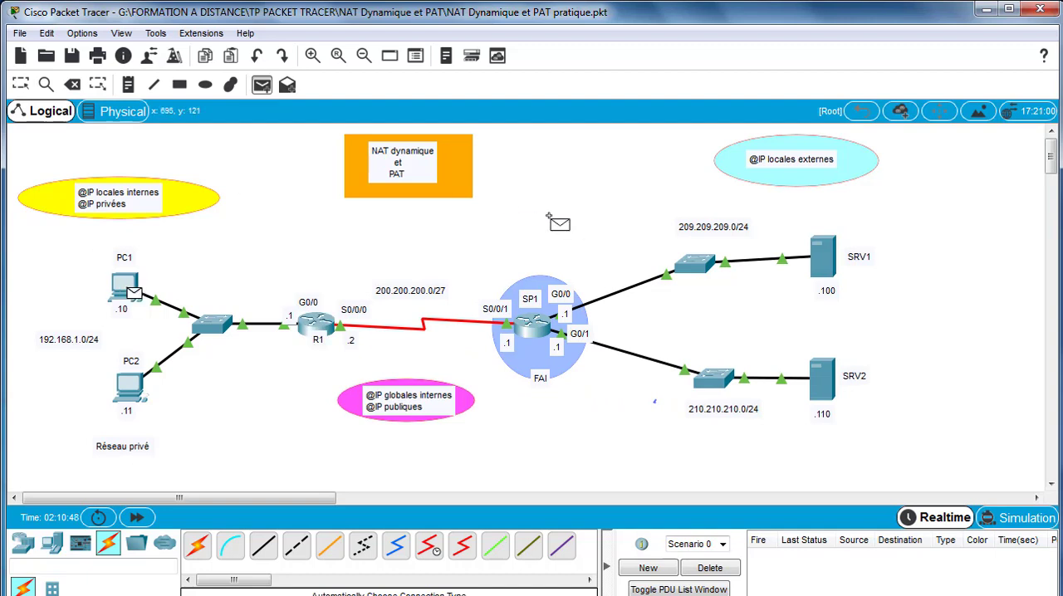
{"action": "left_click", "coordinate": [830, 259]}
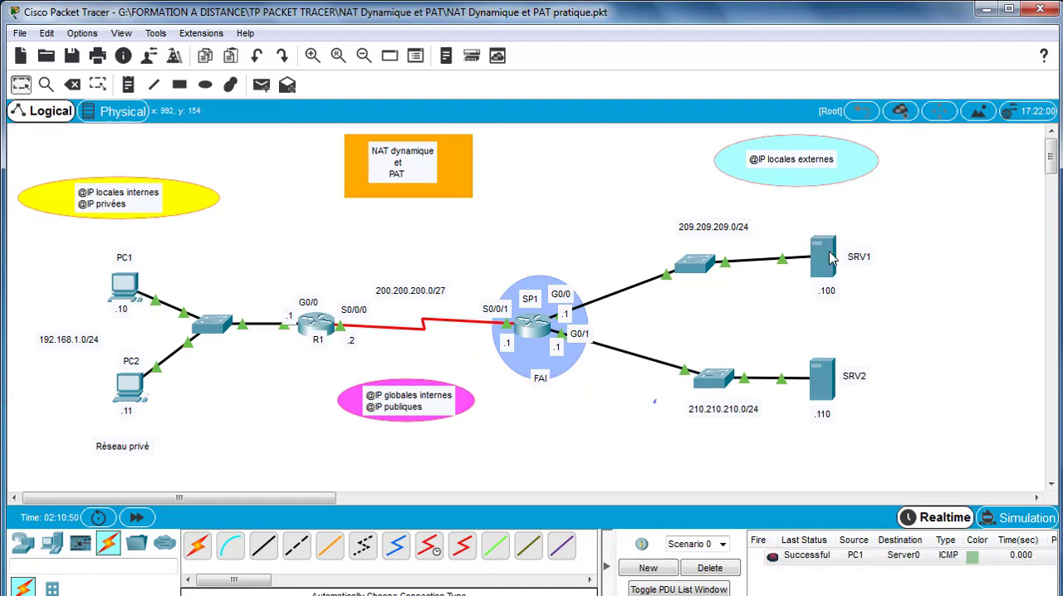
{"action": "left_click", "coordinate": [262, 86]}
{"action": "left_click", "coordinate": [129, 386]}
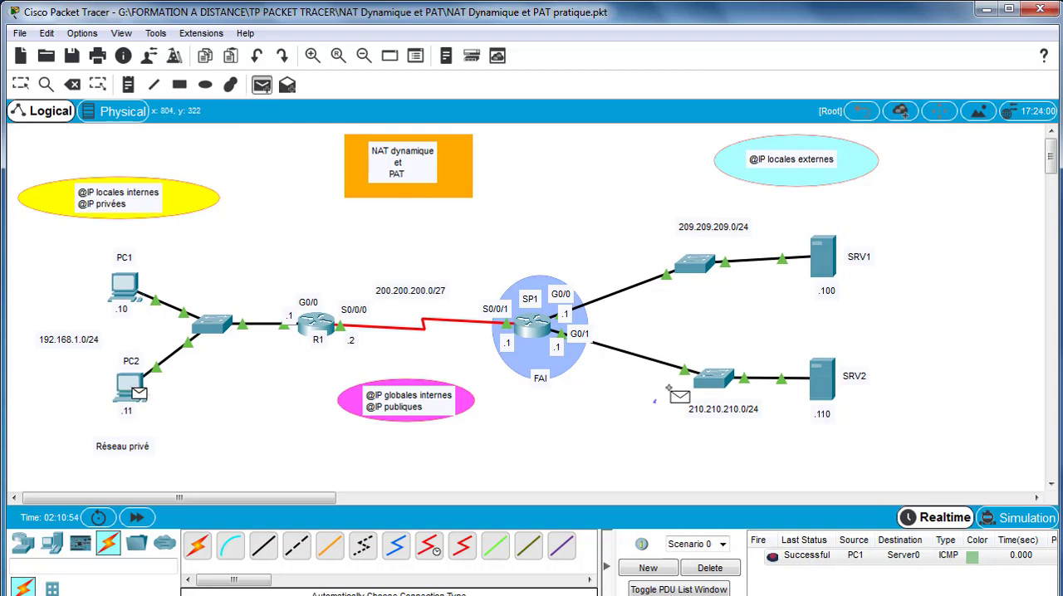
{"action": "left_click", "coordinate": [810, 387]}
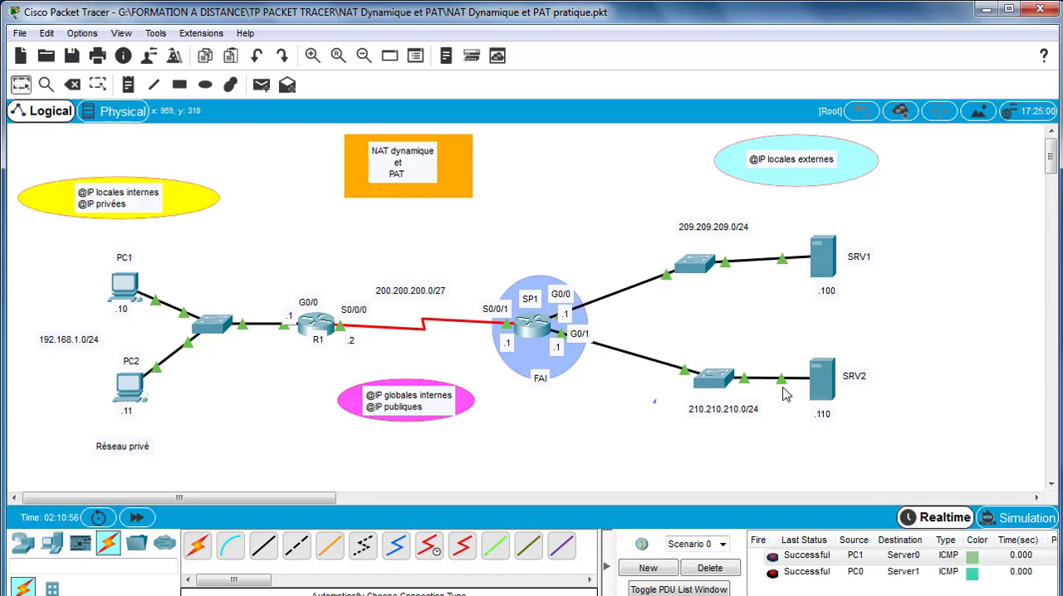
- Reopen R1's command line and turn on NAT debugging with debug ip nat
{"action": "left_click", "coordinate": [328, 326]}
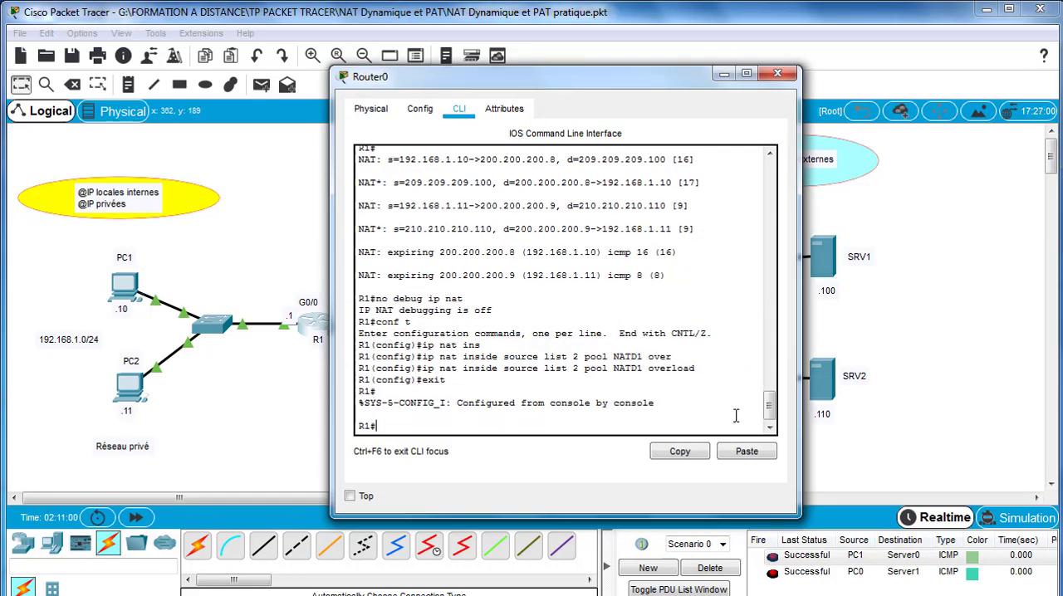
{"action": "type", "text": "debug ip nat"}
{"action": "key", "text": "Return"}
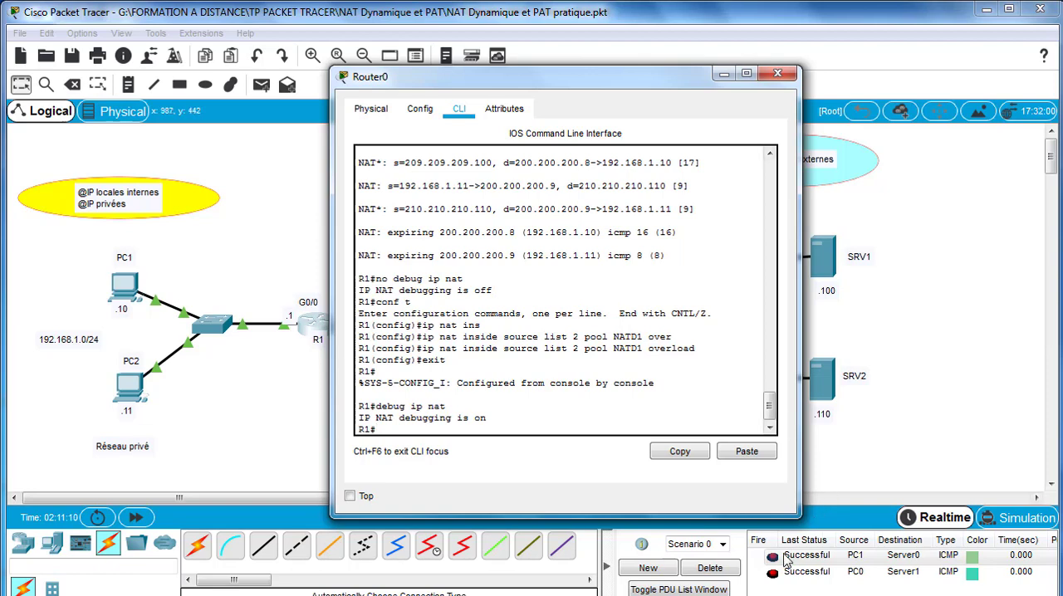
- Delete the existing test PDUs, then send new simple PDUs from PC1 to SRV1 and from PC2 to SRV2
{"action": "left_click", "coordinate": [732, 574]}
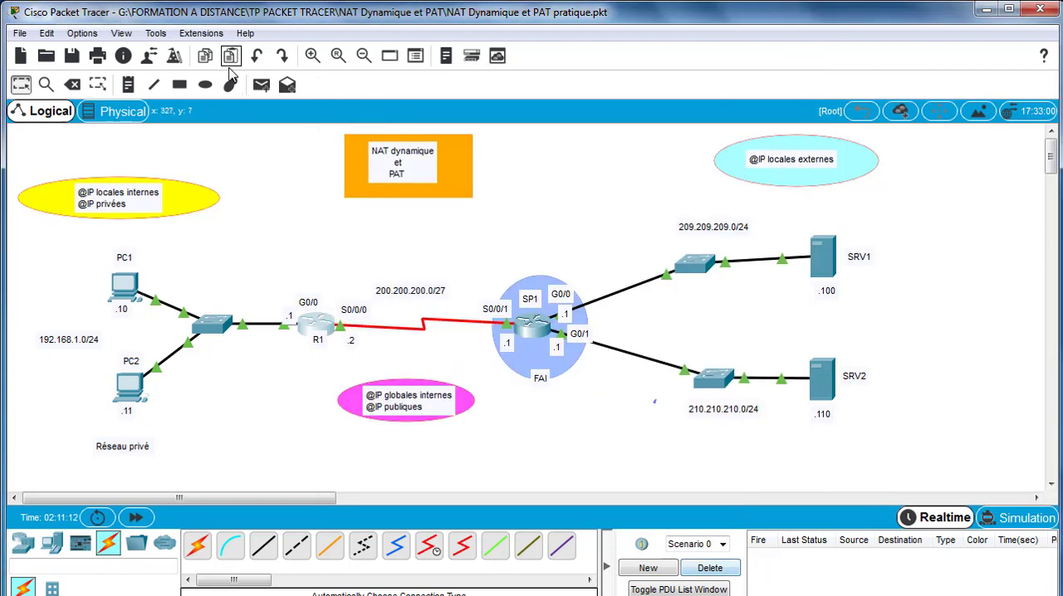
{"action": "left_click", "coordinate": [261, 83]}
{"action": "left_click", "coordinate": [130, 291]}
{"action": "left_click", "coordinate": [827, 264]}
{"action": "left_click", "coordinate": [261, 84]}
{"action": "left_click", "coordinate": [131, 387]}
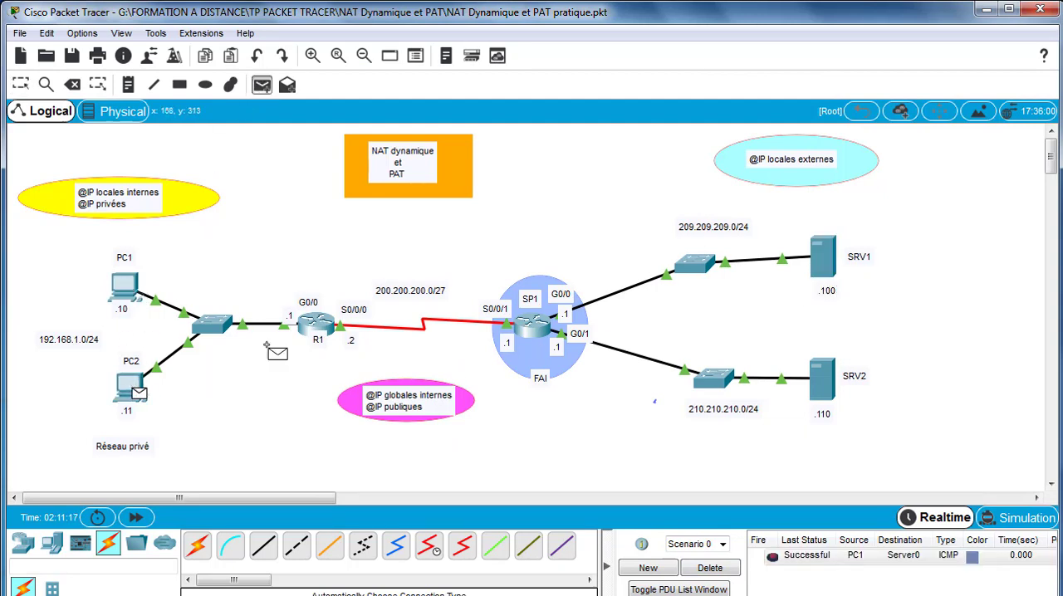
{"action": "left_click", "coordinate": [821, 388]}
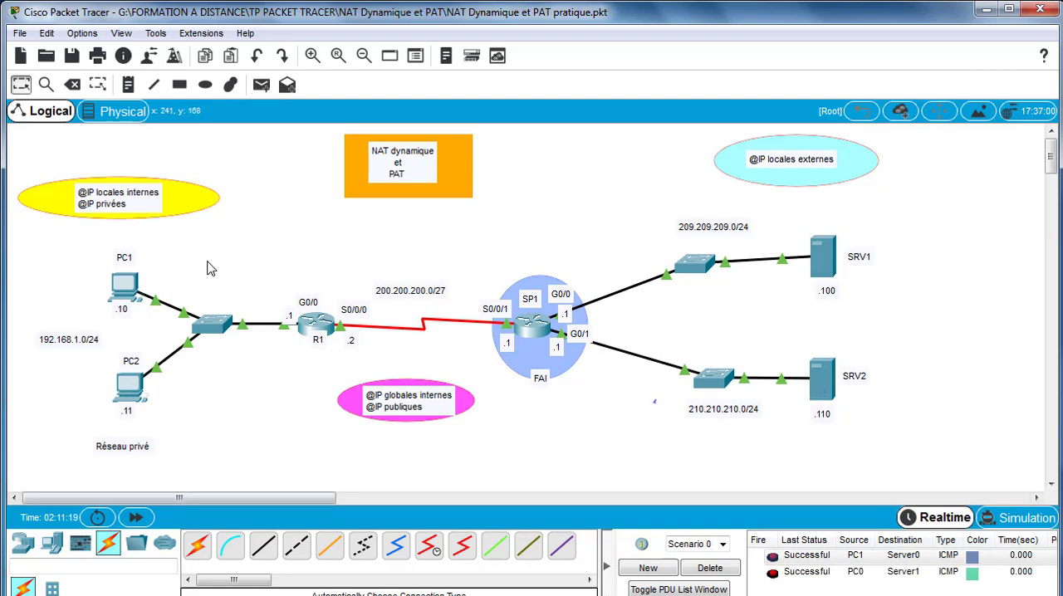
- Open R1's command line and compare the public addresses assigned to PC1 and PC2 in the NAT debug output
{"action": "left_click", "coordinate": [318, 325]}
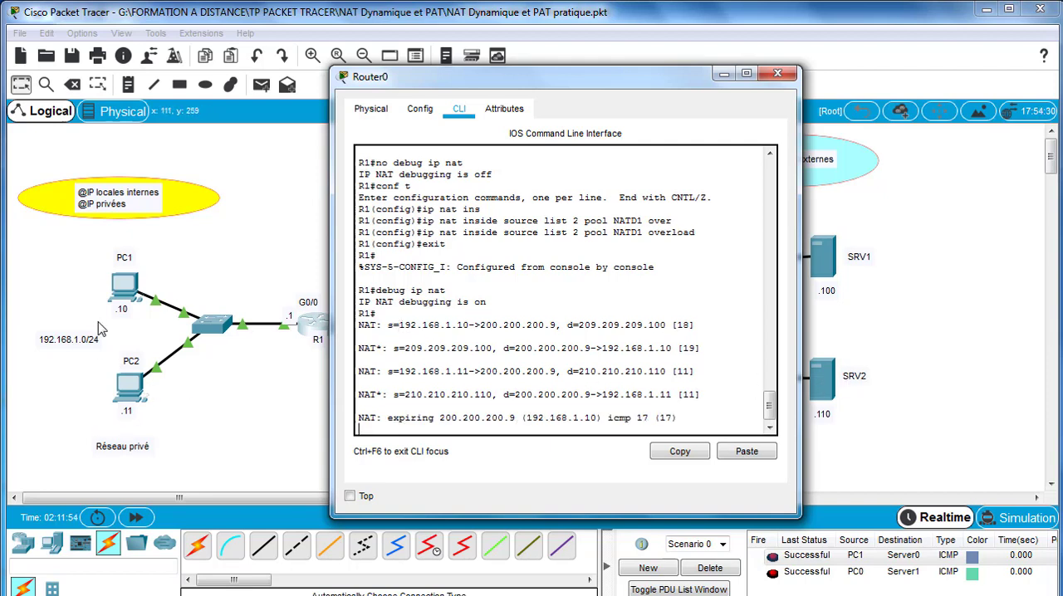
{"action": "left_click_drag", "start_coordinate": [540, 78], "coordinate": [586, 74]}
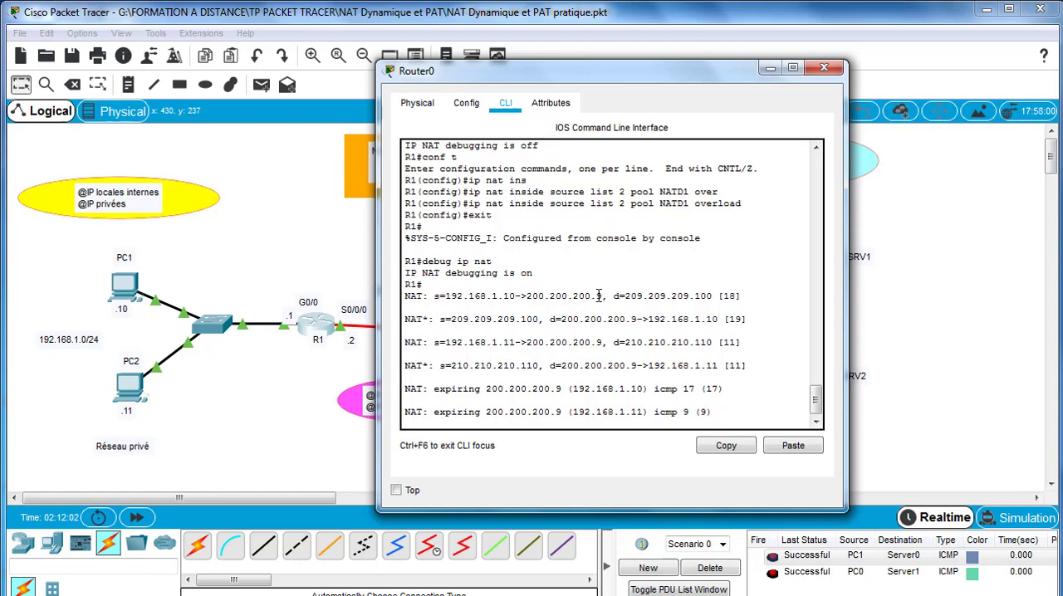
{"action": "left_click_drag", "start_coordinate": [601, 296], "coordinate": [595, 298]}
{"action": "left_click_drag", "start_coordinate": [528, 342], "coordinate": [526, 319]}
{"action": "left_click", "coordinate": [604, 319]}
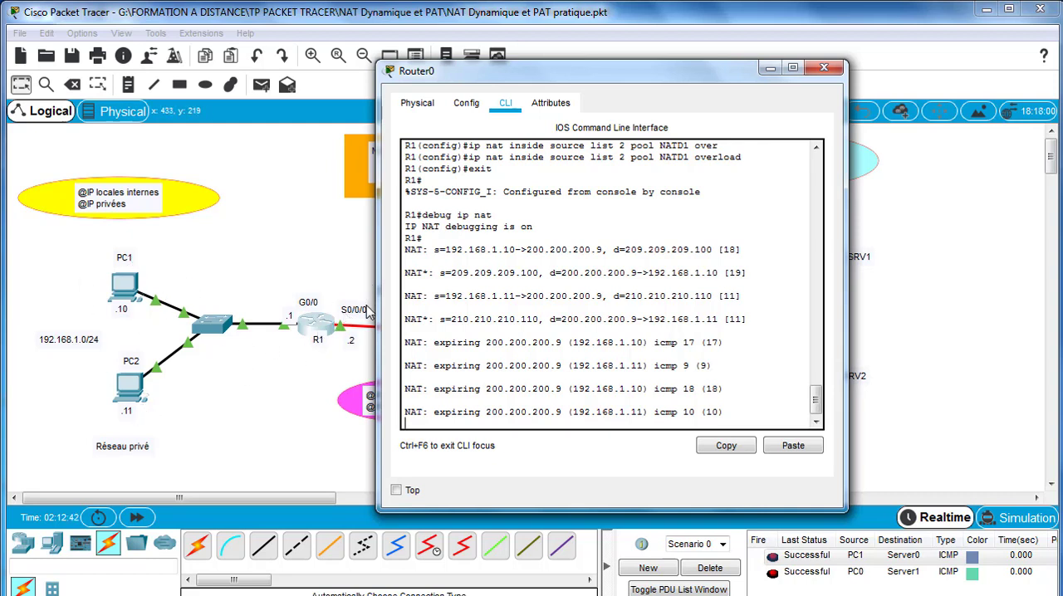
{"action": "left_click_drag", "start_coordinate": [515, 76], "coordinate": [608, 82]}
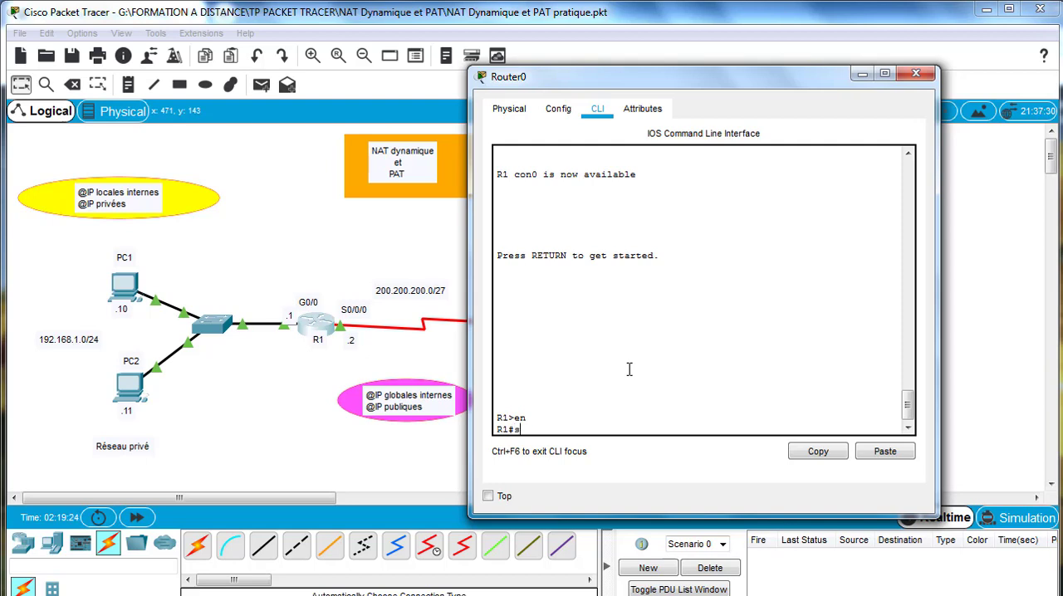
- Display R1's NAT translation table with sh ip nat translations
{"action": "type", "text": "nat tra"}
{"action": "key", "text": "Tab"}
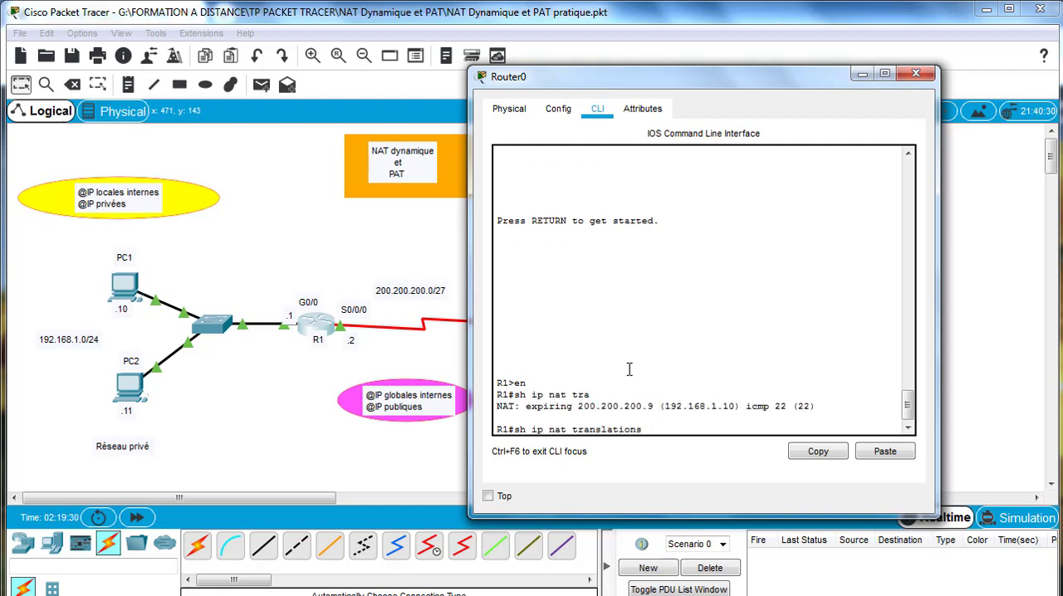
{"action": "key", "text": "Return"}
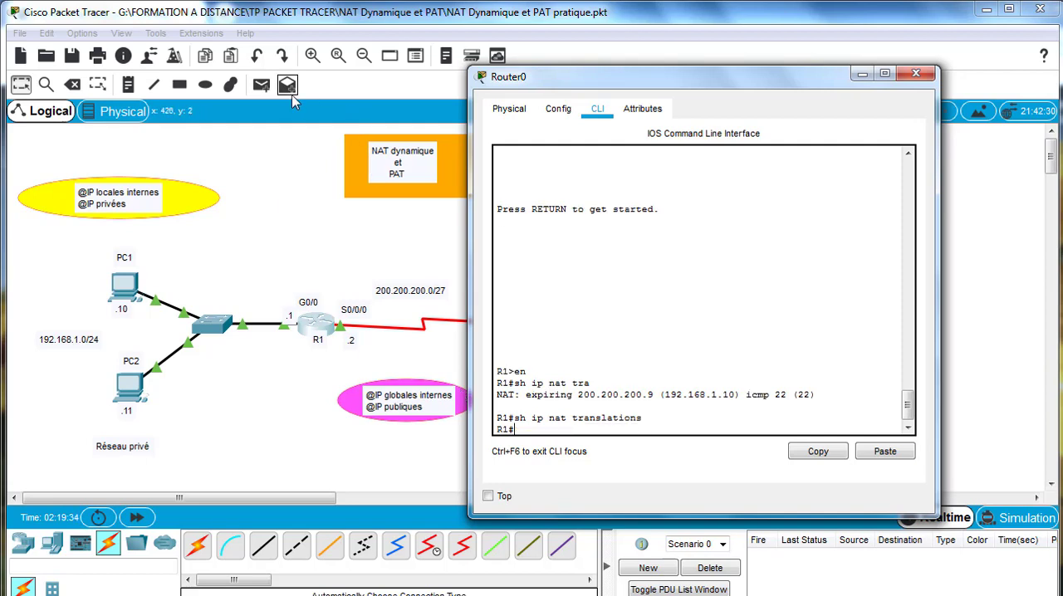
- Send a simple PDU from PC1 to SRV1 and another from PC2 to SRV2 to generate new translations
{"action": "left_click", "coordinate": [259, 86]}
{"action": "left_click", "coordinate": [129, 286]}
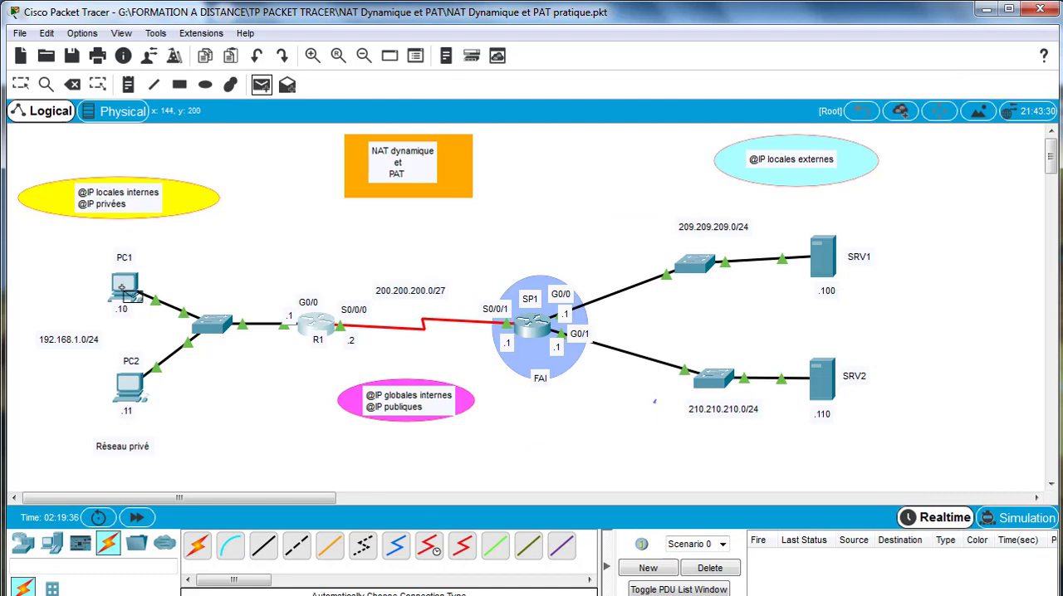
{"action": "left_click", "coordinate": [820, 258]}
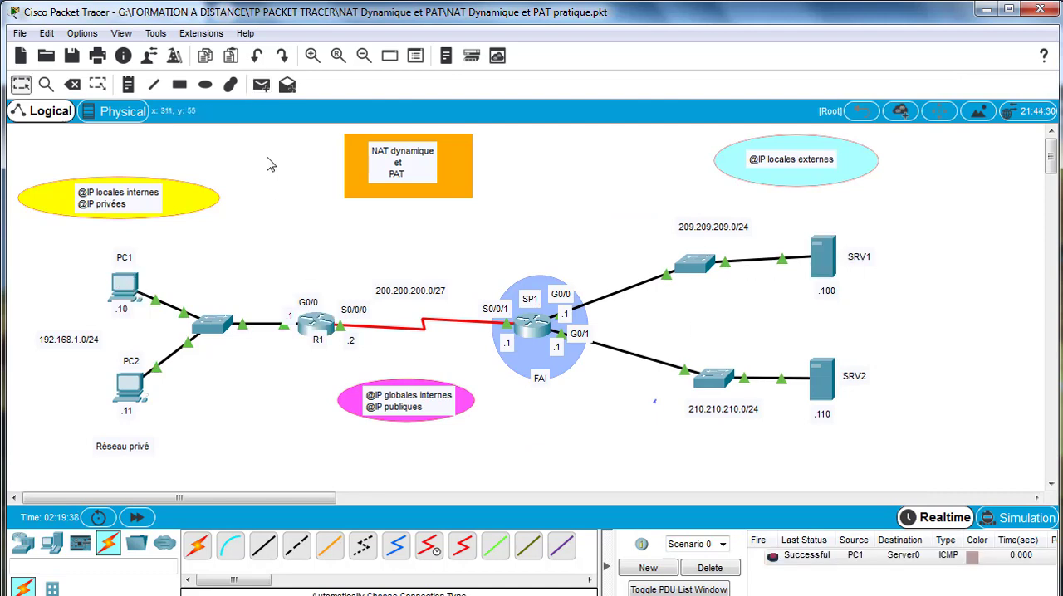
{"action": "left_click", "coordinate": [261, 85]}
{"action": "left_click", "coordinate": [131, 384]}
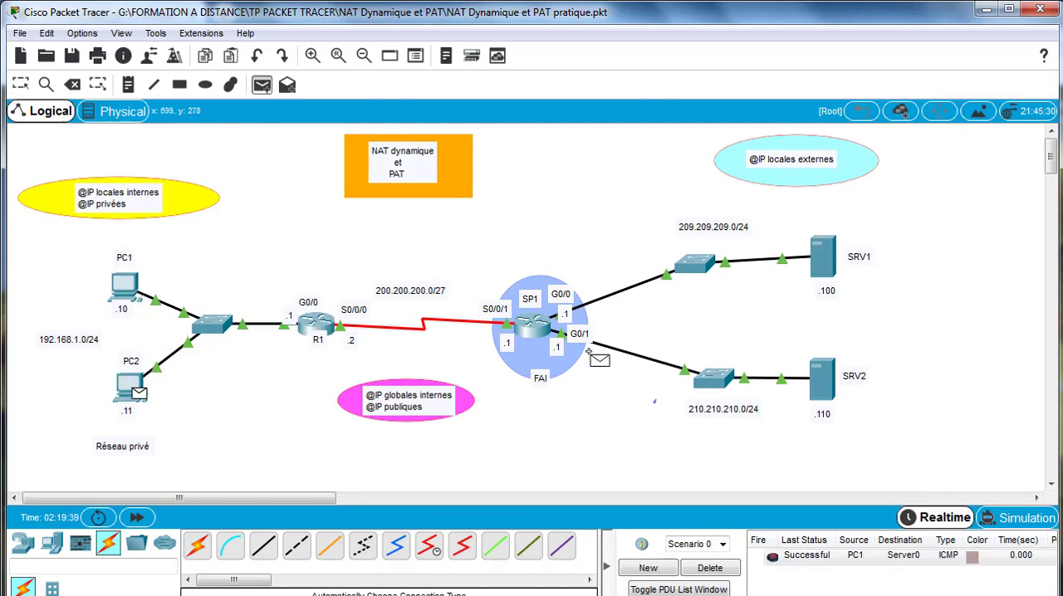
{"action": "left_click", "coordinate": [823, 384]}
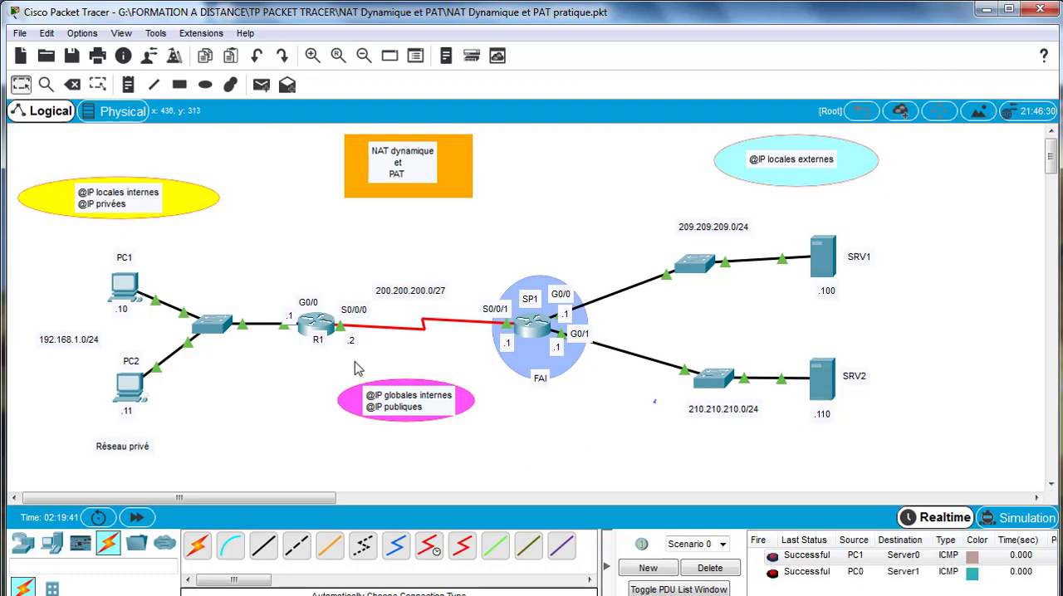
- Open R1's command line and check the translated source addresses for 192.168.1.10 and 192.168.1.11 in the debug output
{"action": "left_click", "coordinate": [326, 329]}
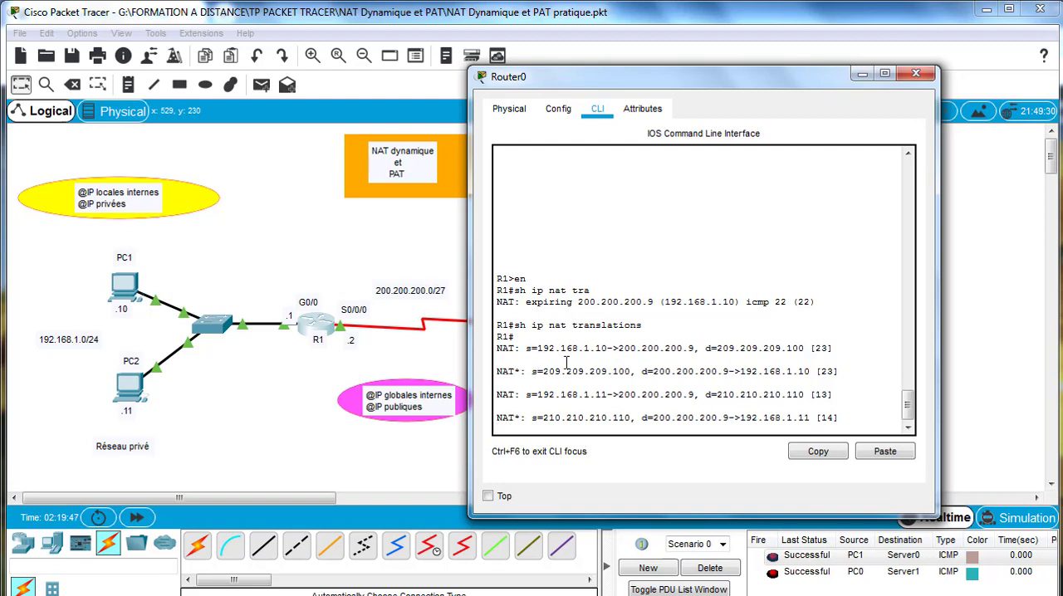
{"action": "double_click", "coordinate": [690, 348]}
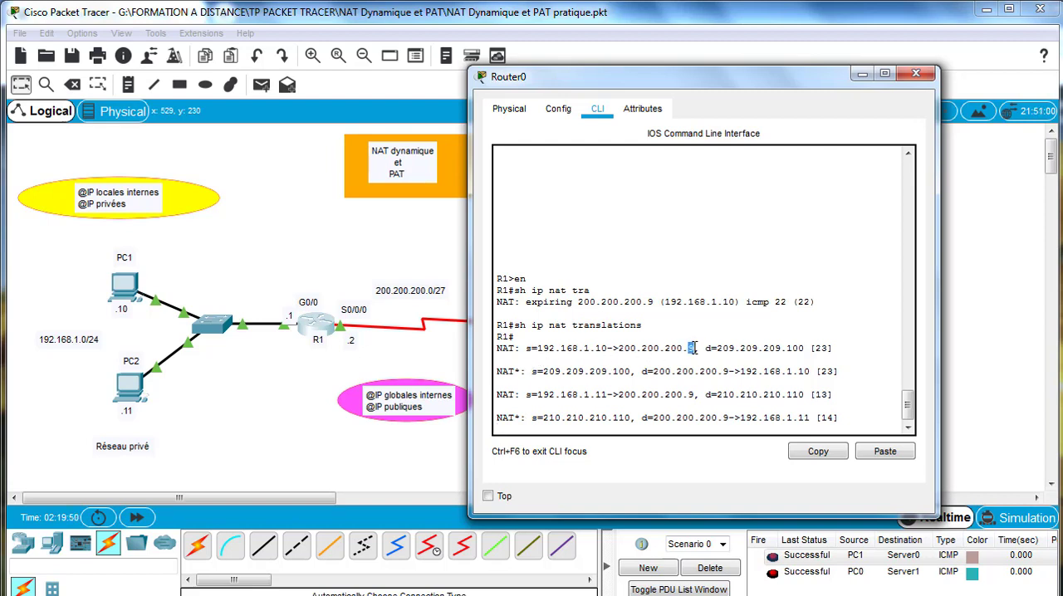
{"action": "double_click", "coordinate": [690, 394]}
{"action": "left_click", "coordinate": [318, 330]}
- Display and review R1's NAT statistics with sh ip nat statistics, then close the router window
{"action": "key", "text": "Return"}
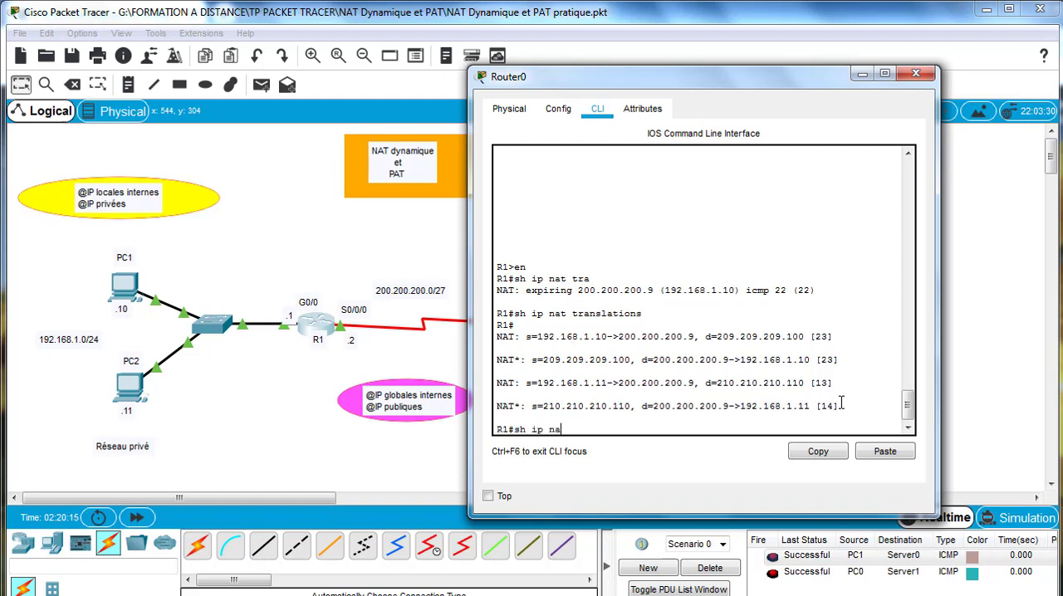
{"action": "type", "text": "sh ip nat st"}
{"action": "key", "text": "Tab"}
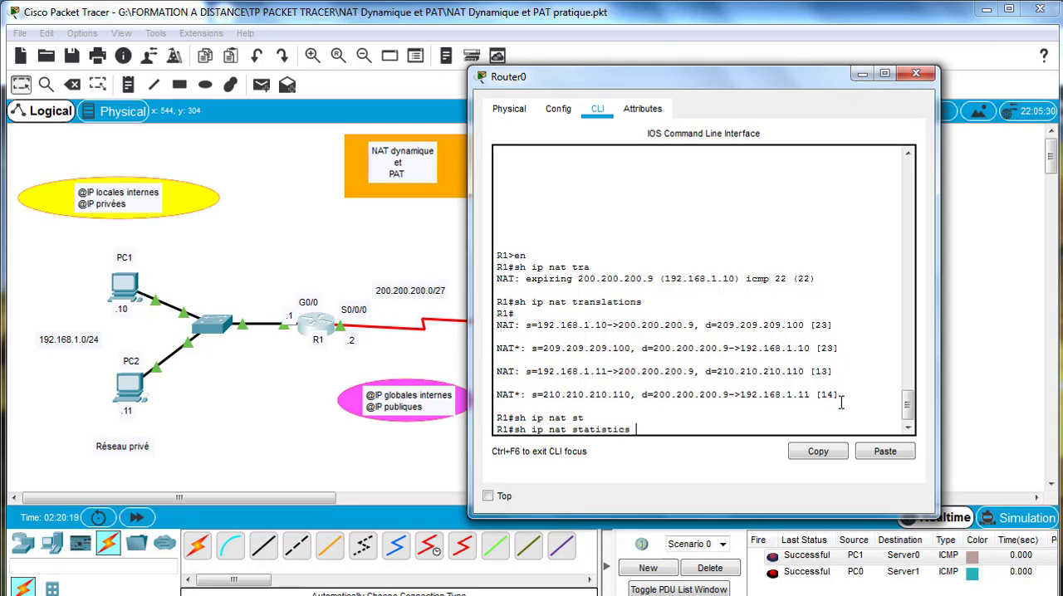
{"action": "key", "text": "Return"}
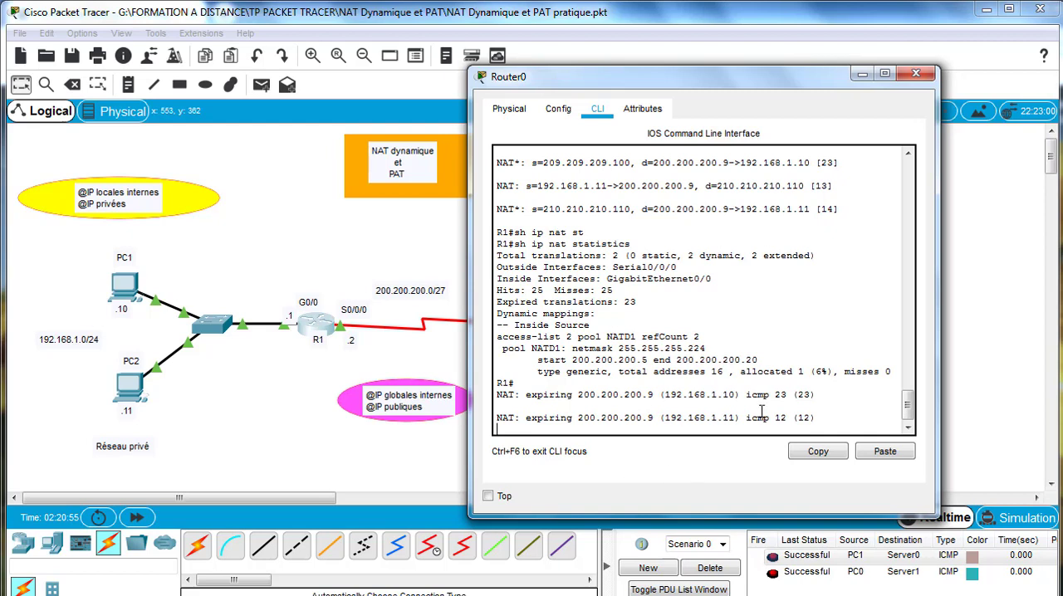
{"action": "left_click", "coordinate": [841, 421]}
{"action": "key", "text": "Return"}
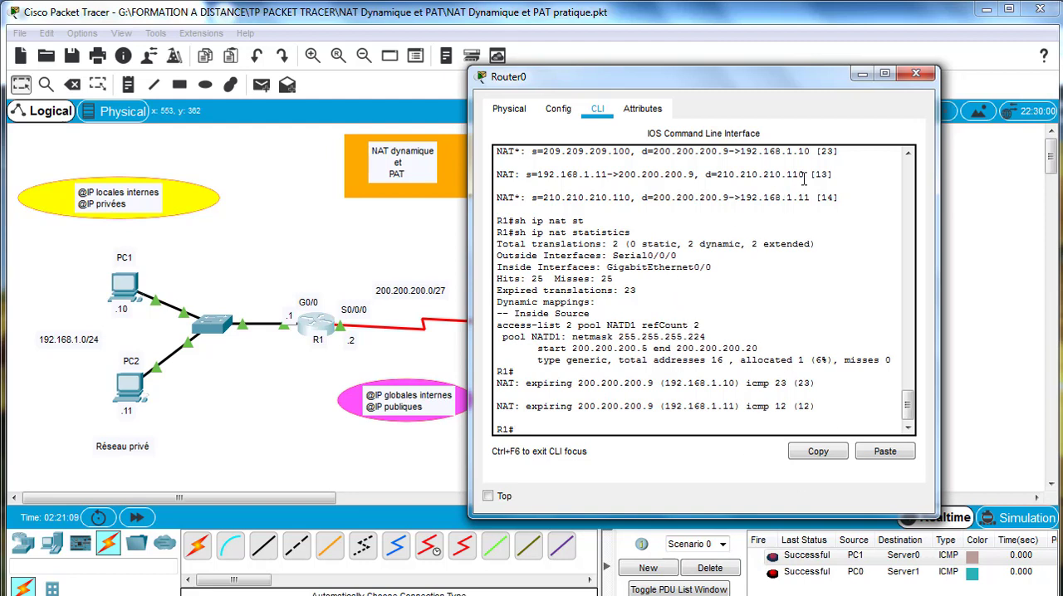
{"action": "left_click", "coordinate": [916, 76]}
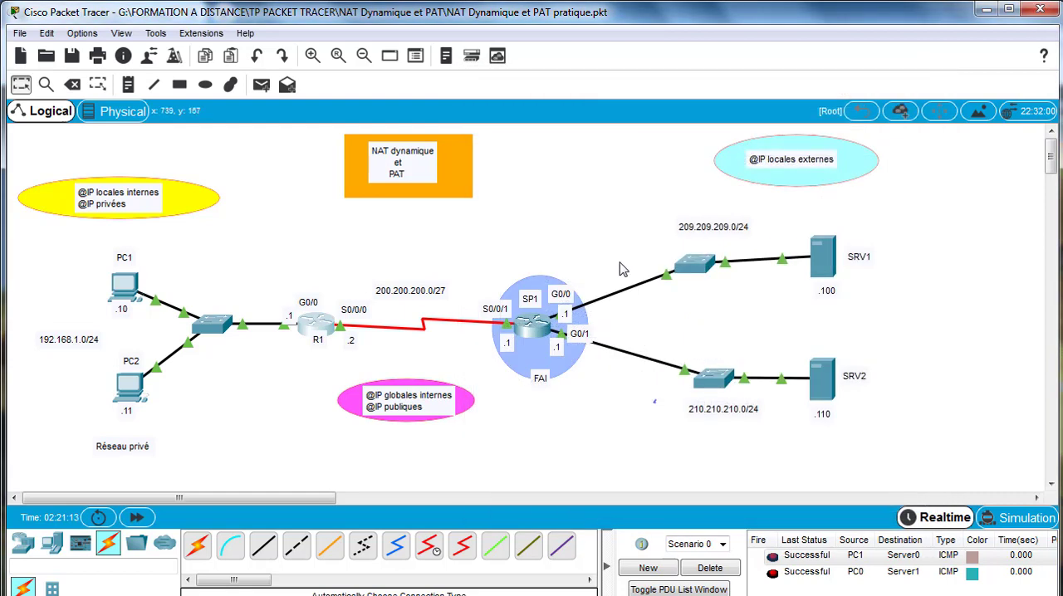